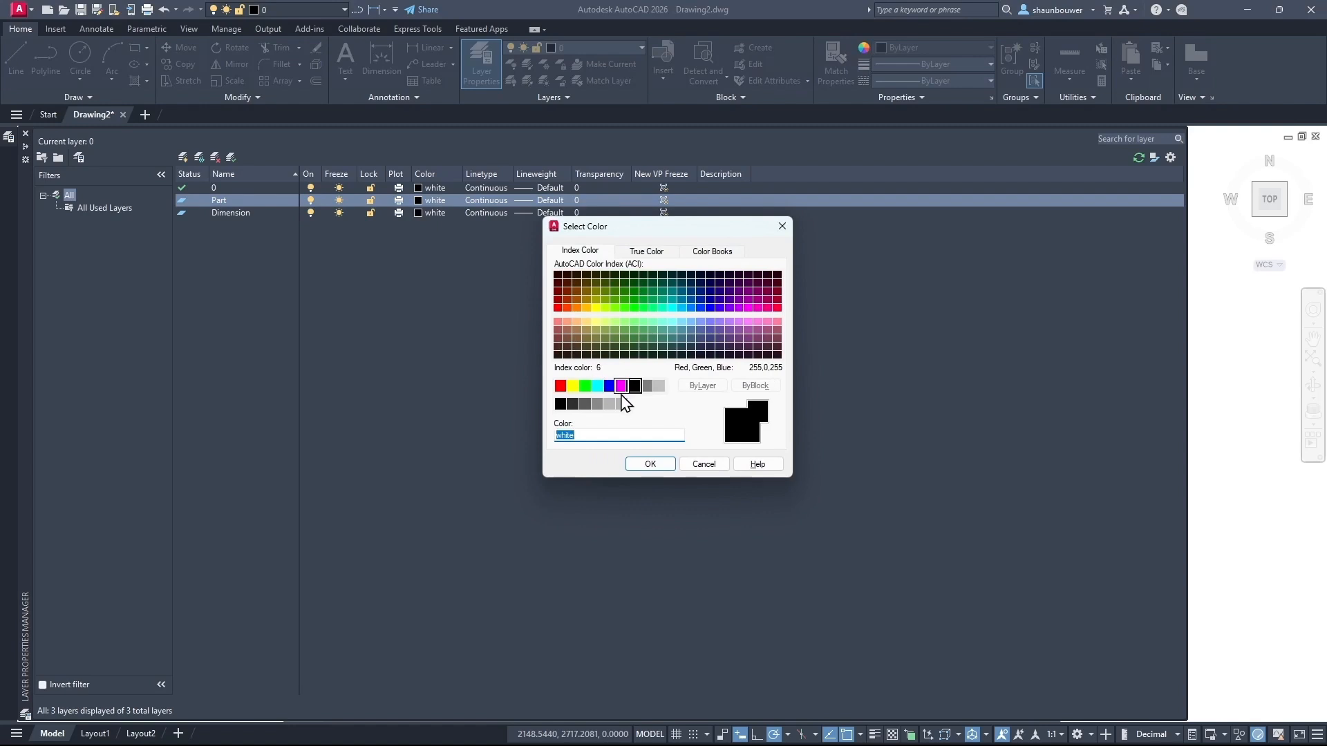
Accept white as the Part layer's color and set its lineweight to 0.30 mm
click(648, 468)
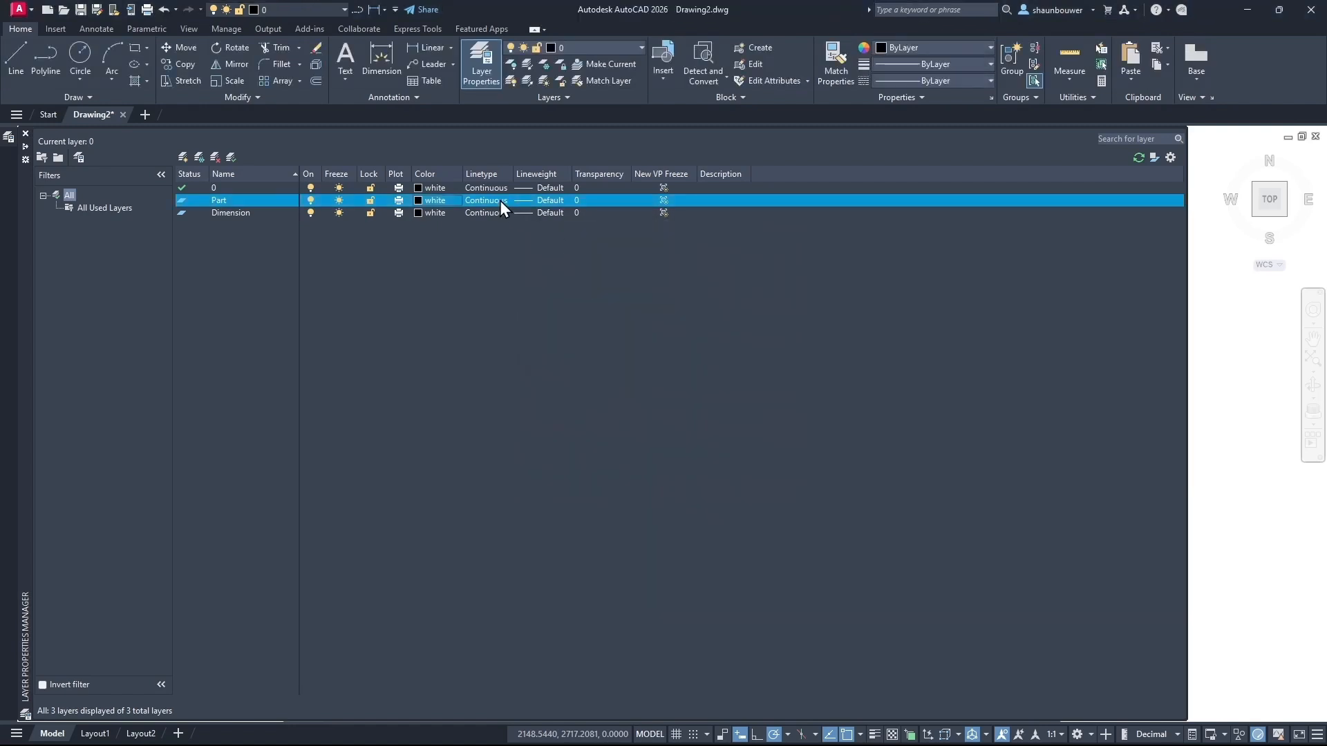
click(535, 202)
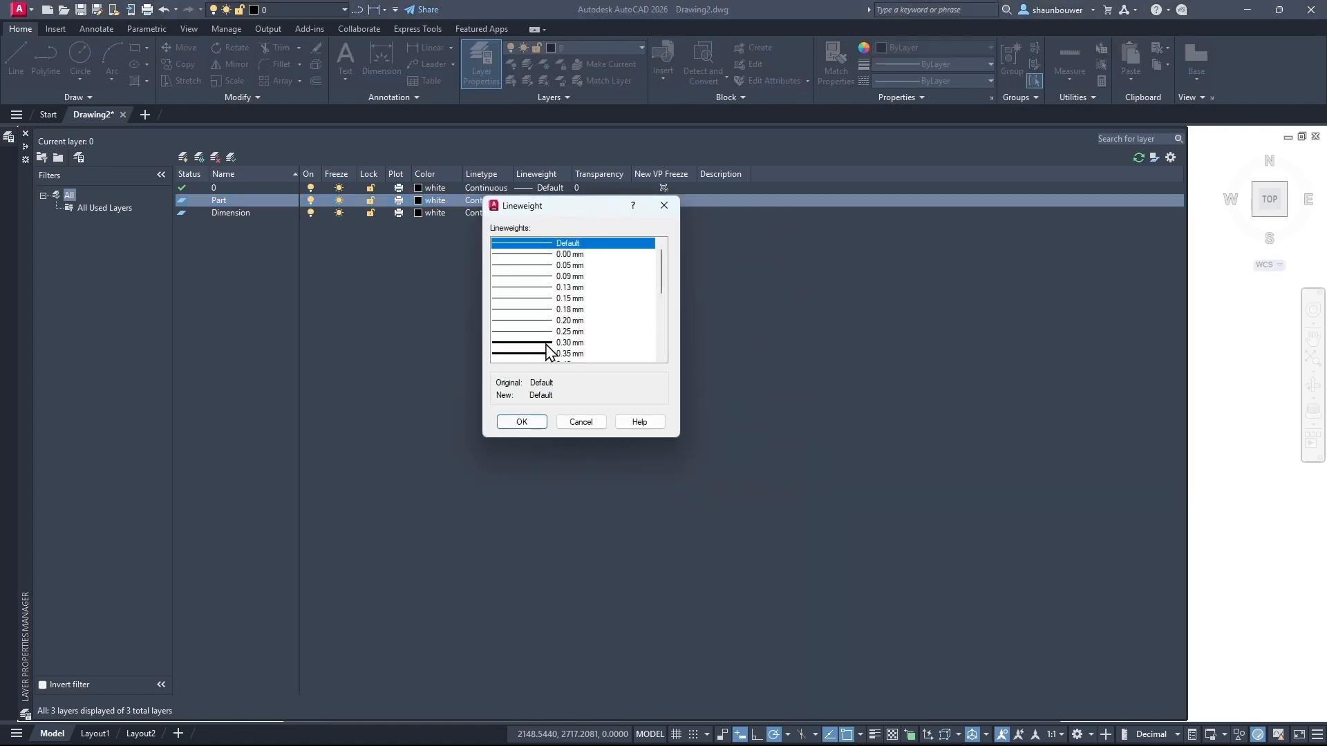
click(550, 343)
click(537, 427)
Set the Dimension layer's color to red
click(425, 214)
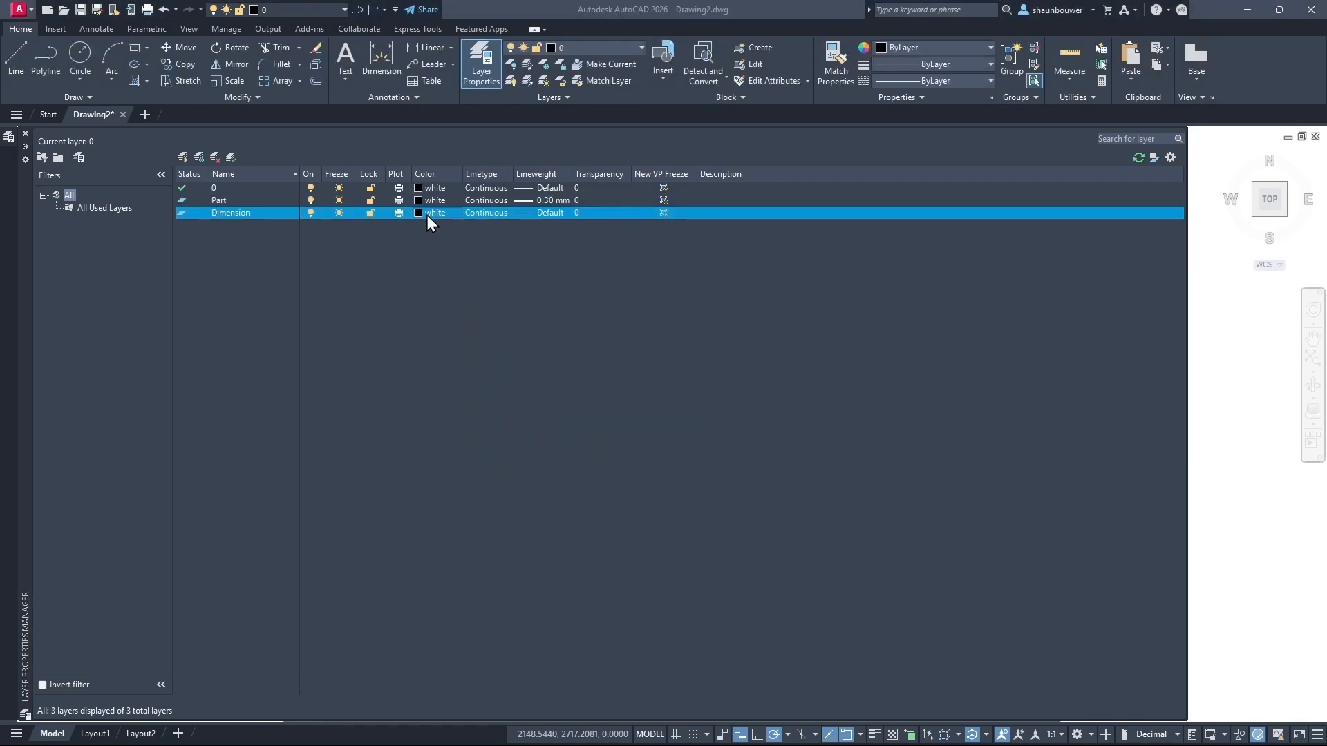
click(561, 385)
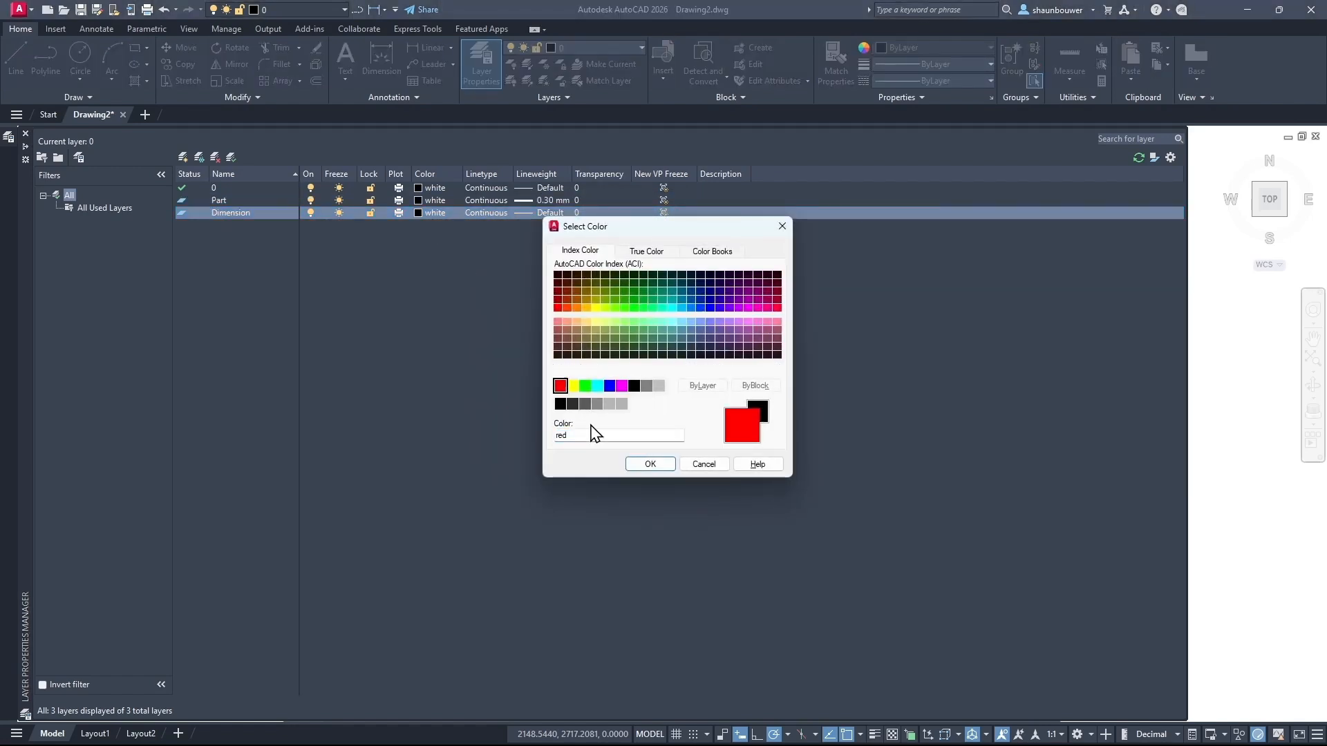
click(648, 466)
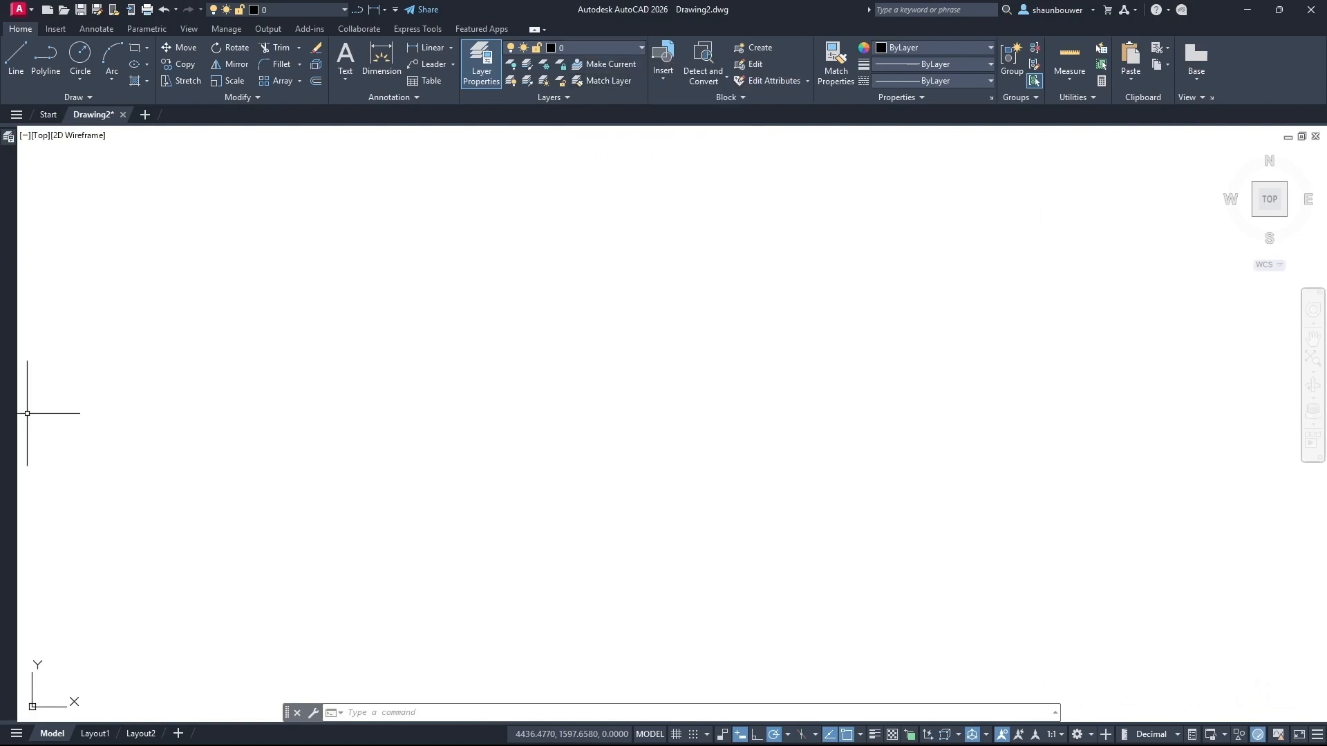
Switch to the image viewer showing Plate 2.png, copy the image, and minimize the viewer
key(alt+Tab)
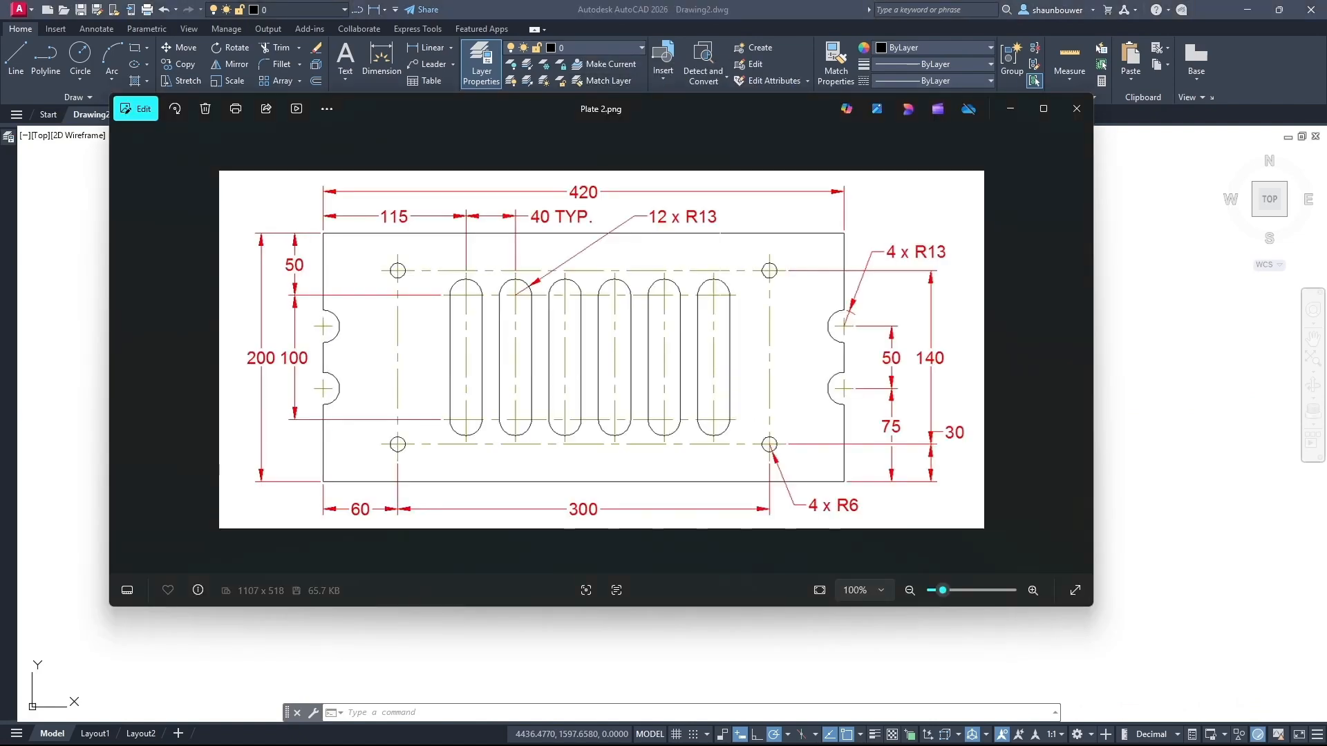
right_click(718, 268)
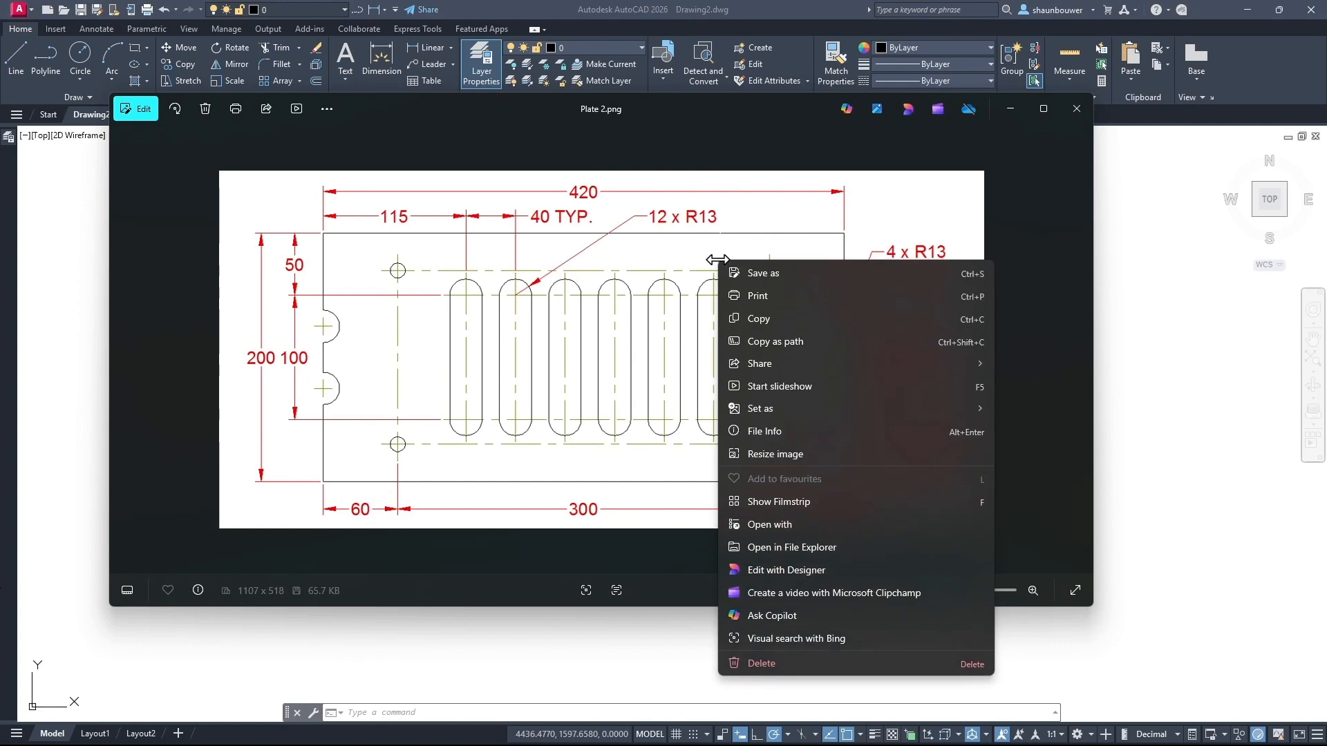
click(770, 317)
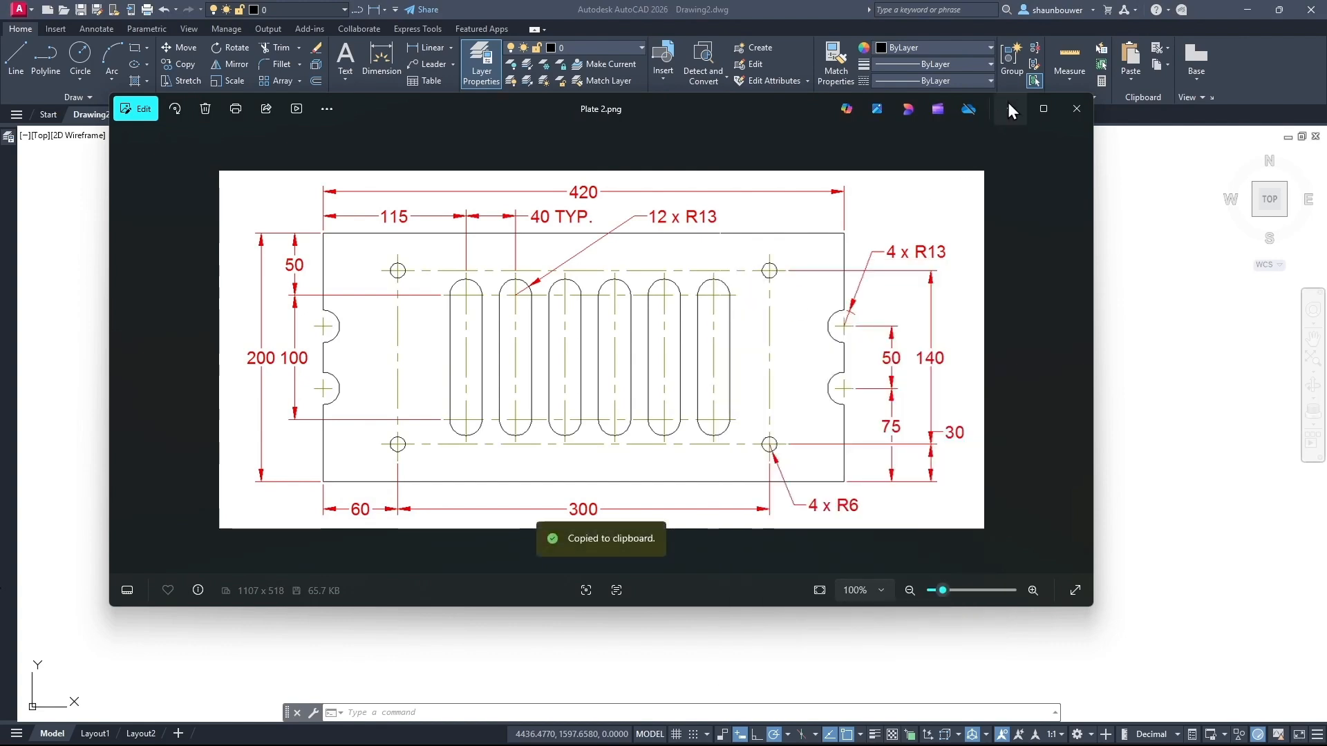
click(1009, 108)
Paste the copied plate image into the empty drawing area with a scale factor of 2 and no rotation
click(1132, 81)
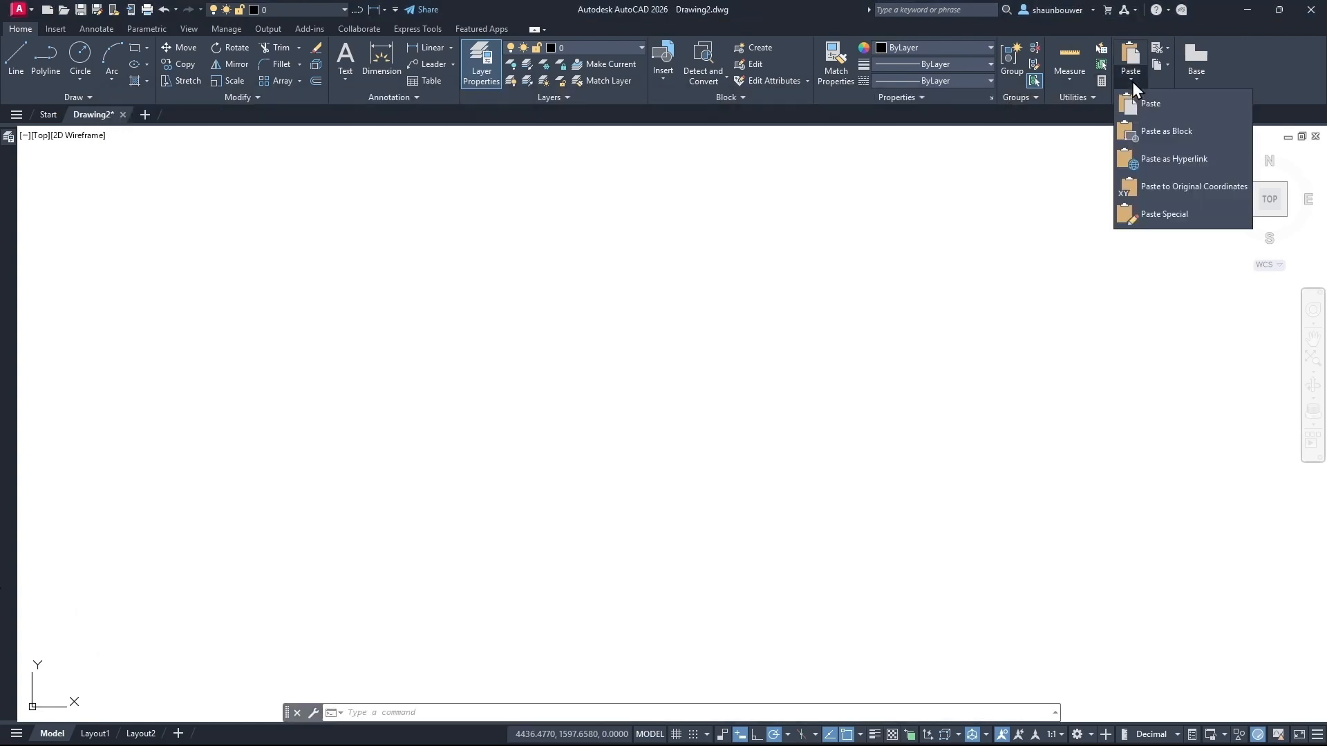
click(1150, 108)
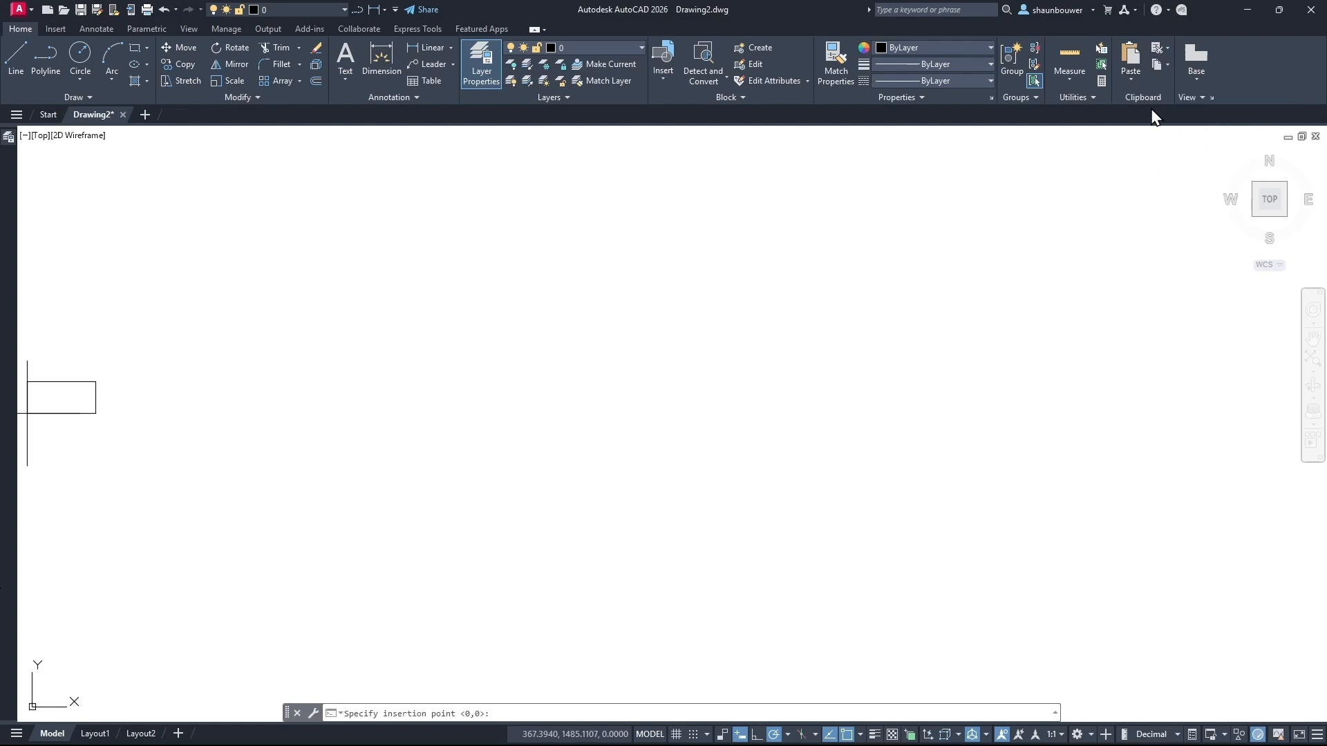
click(495, 454)
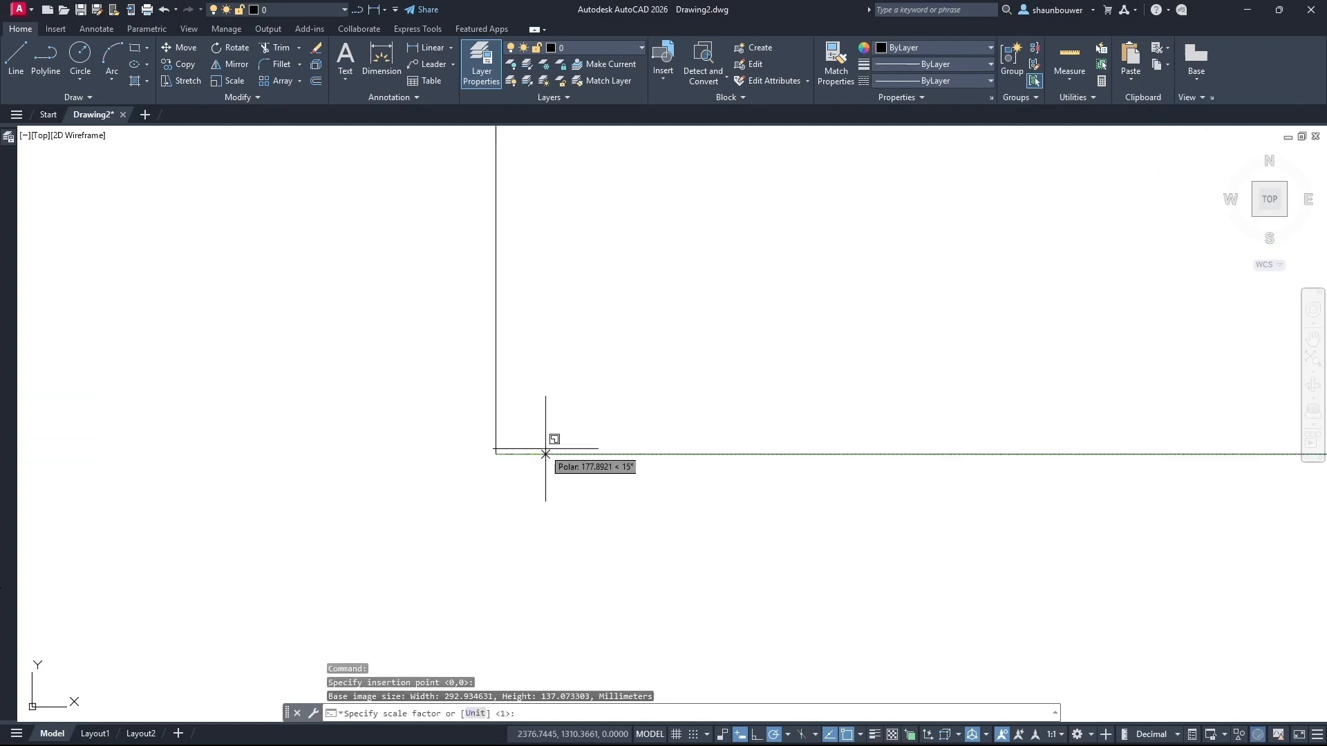
text(2)
key(Return)
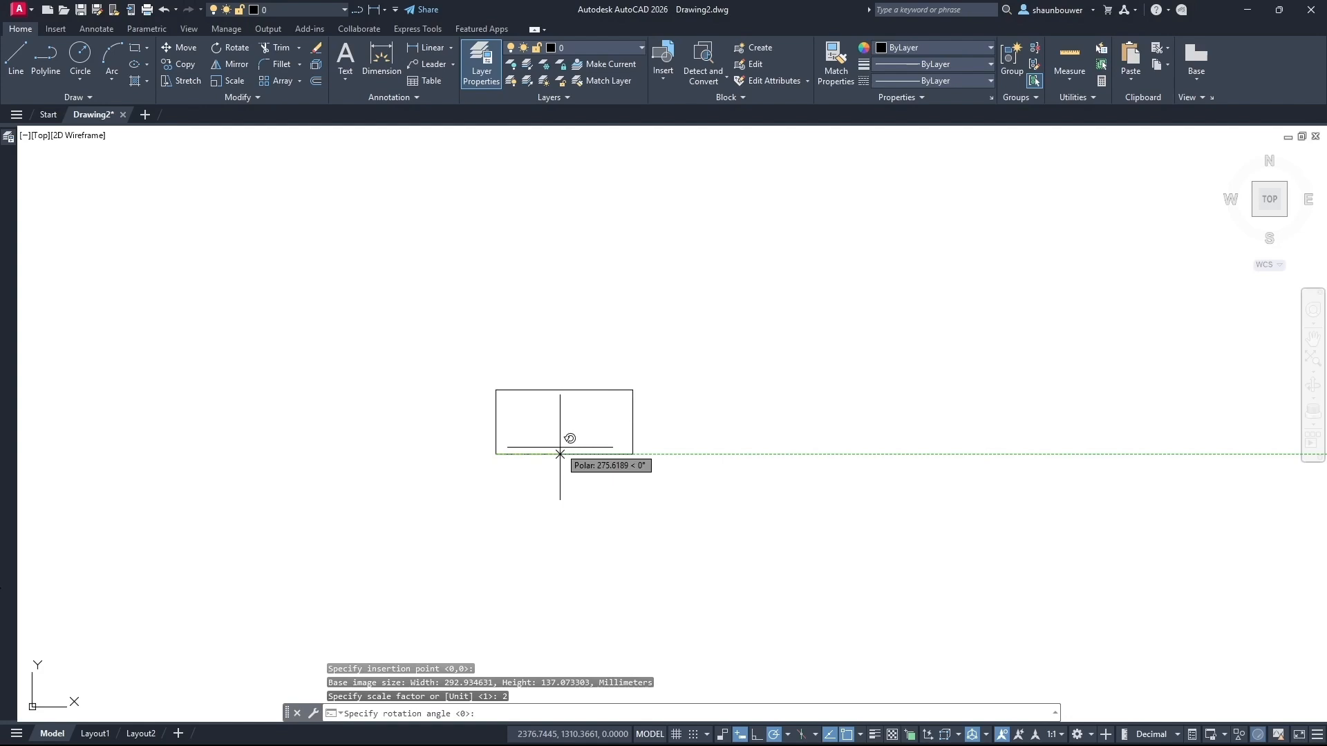
click(561, 446)
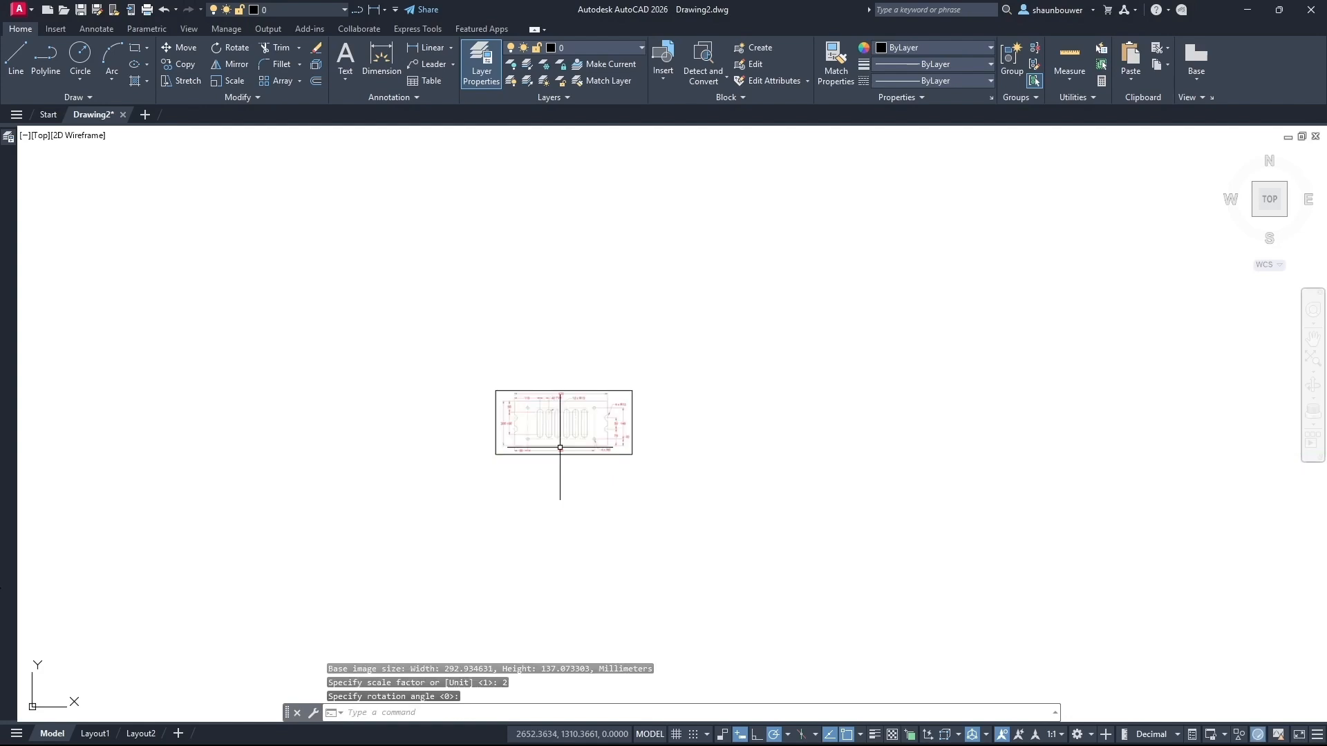
middle_click(585, 508)
middle_click(585, 509)
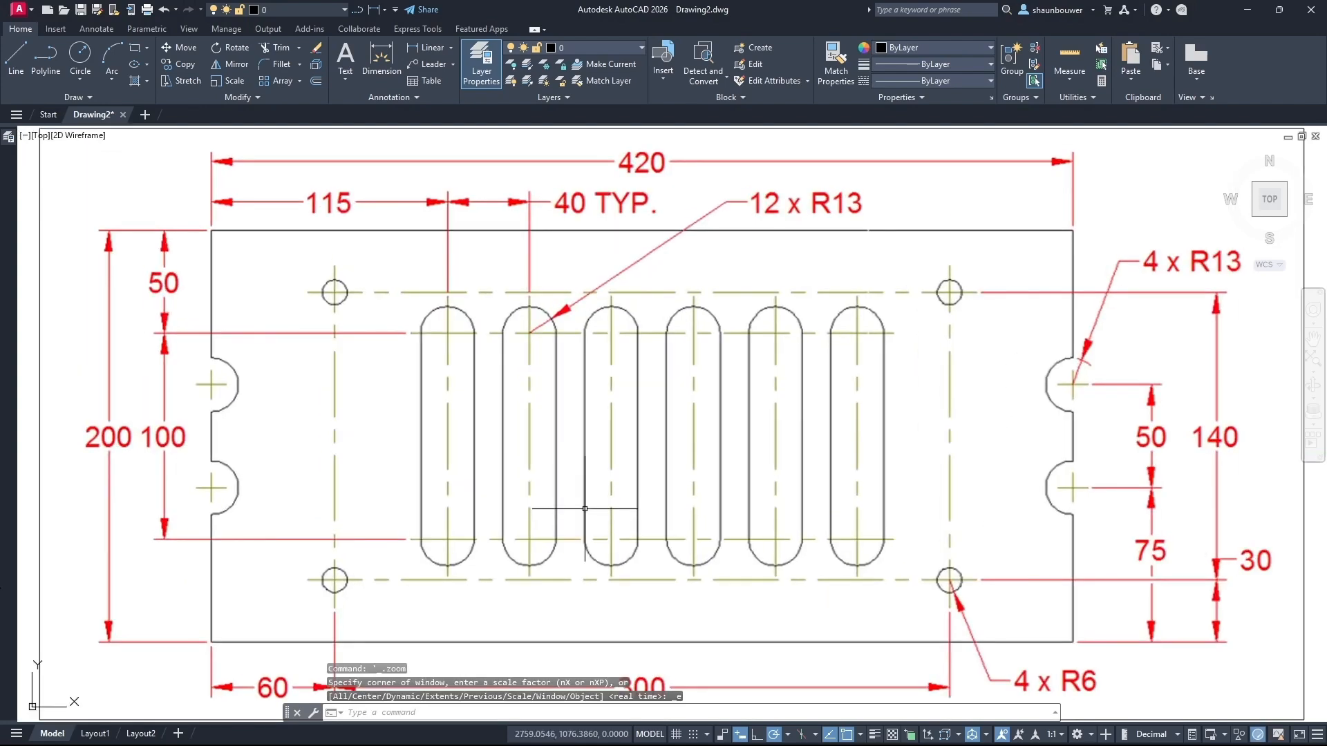
scroll(684, 329, down, 2)
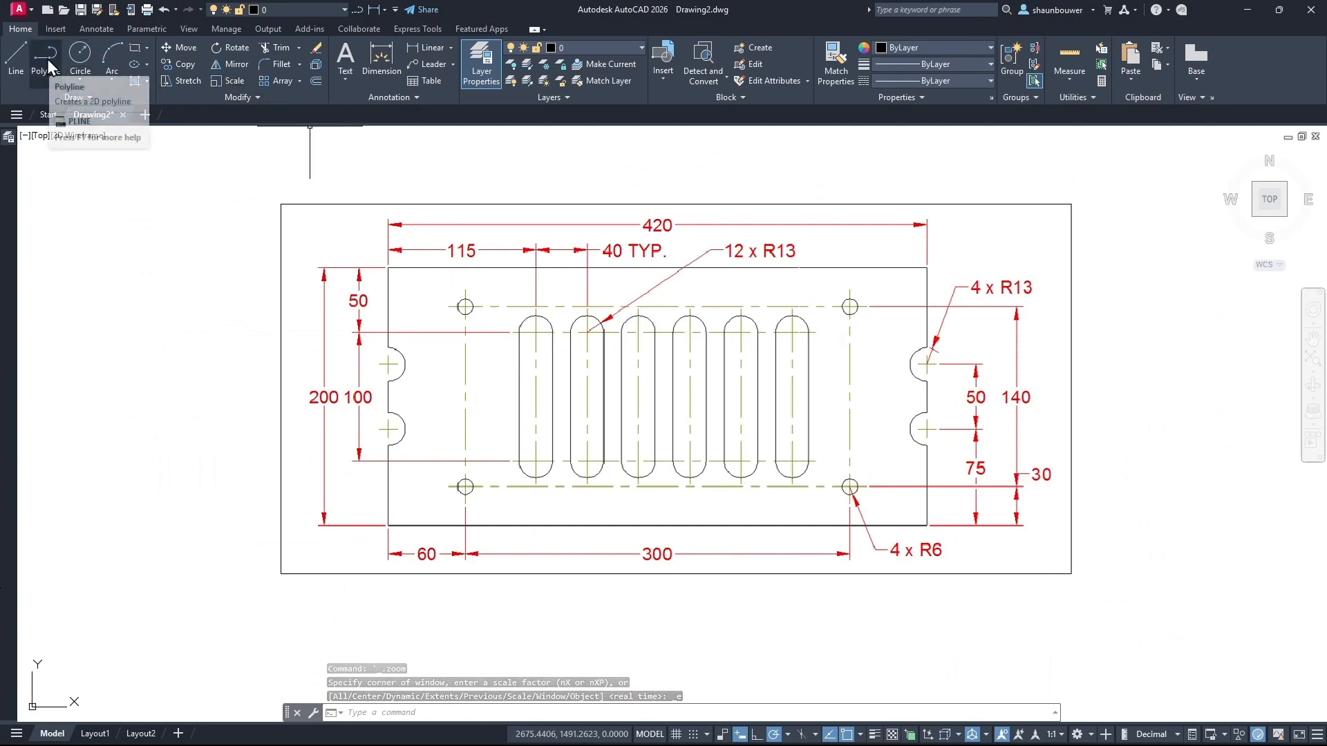
On the Part layer, draw a horizontal polyline 420 long from the image plate's upper-left corner and turn on lineweight display
click(263, 10)
click(269, 60)
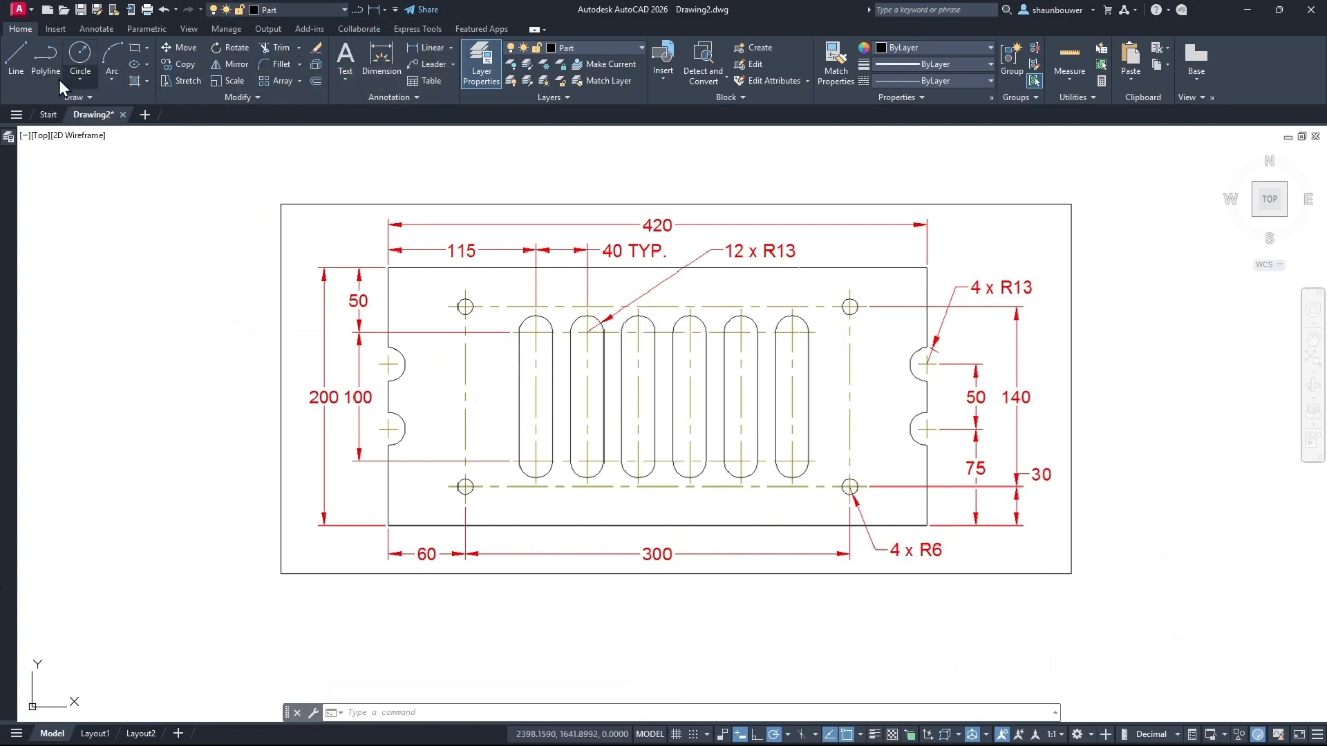
click(50, 62)
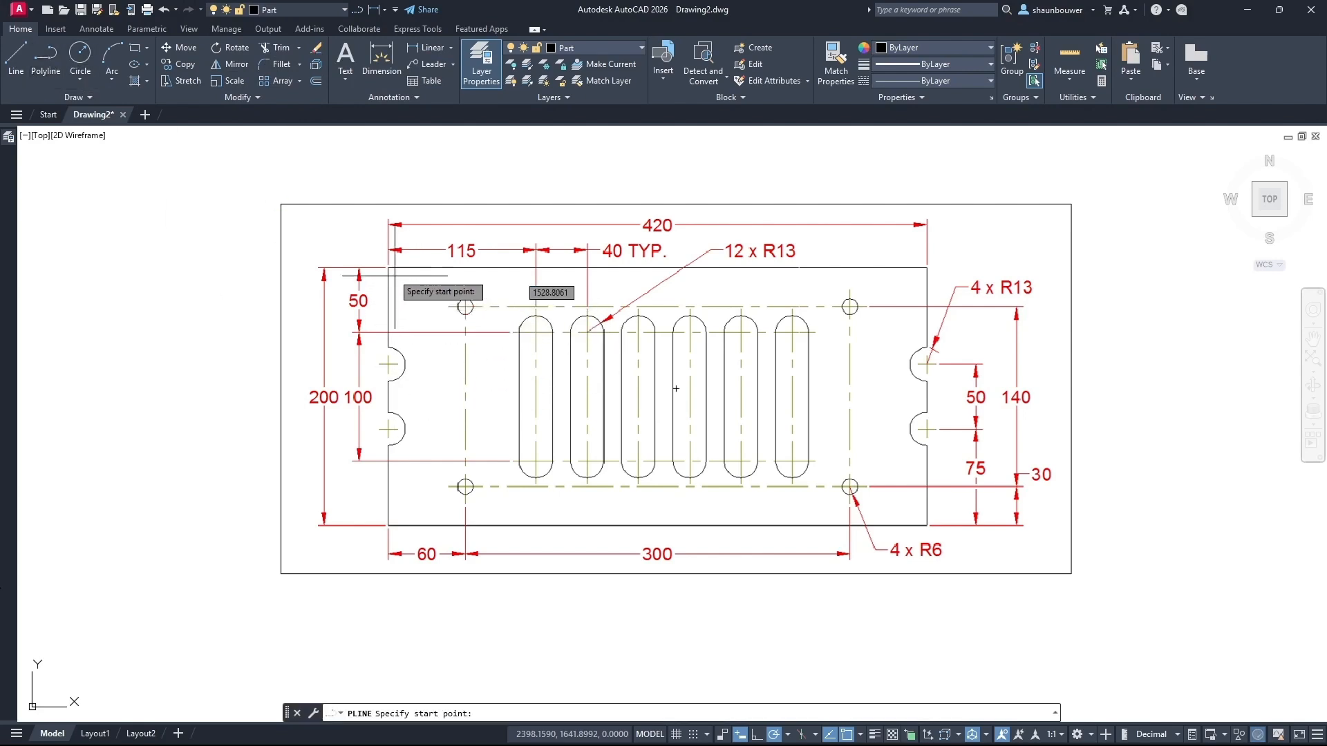
scroll(385, 273, up, 8)
click(382, 296)
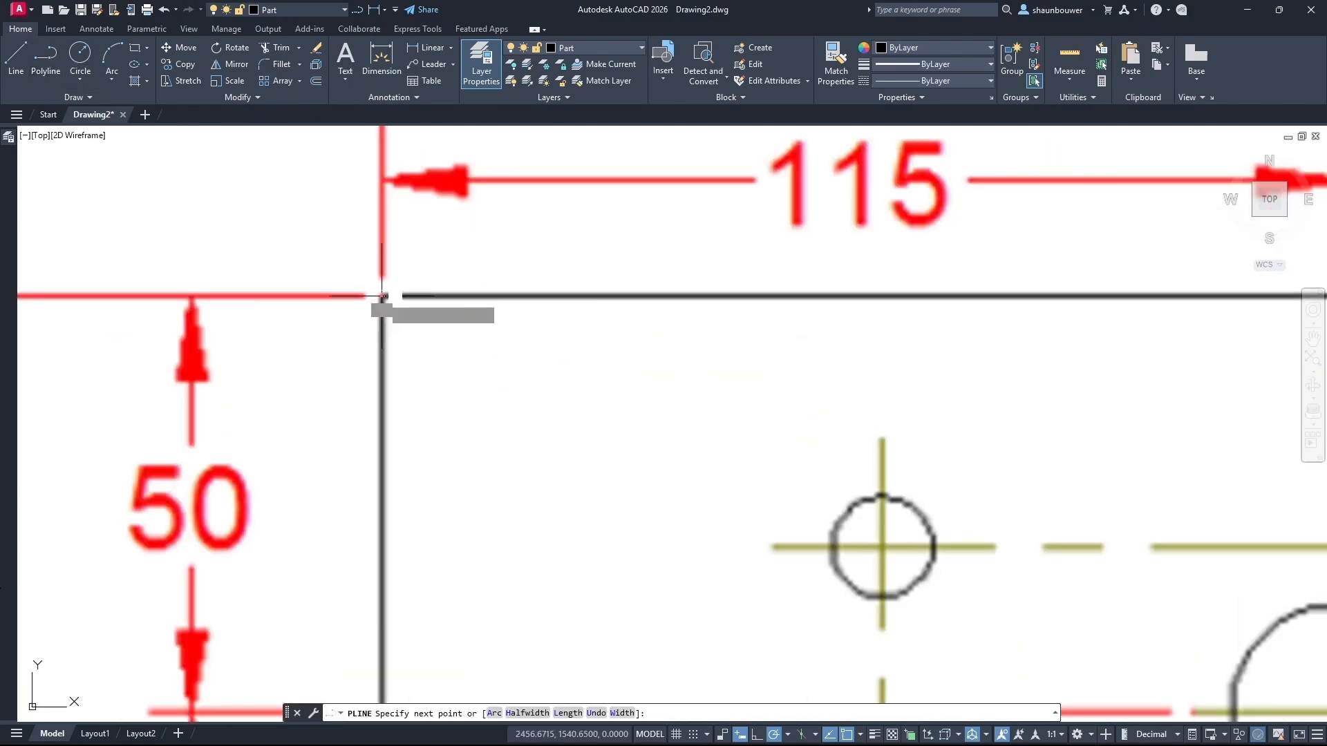
scroll(382, 297, down, 8)
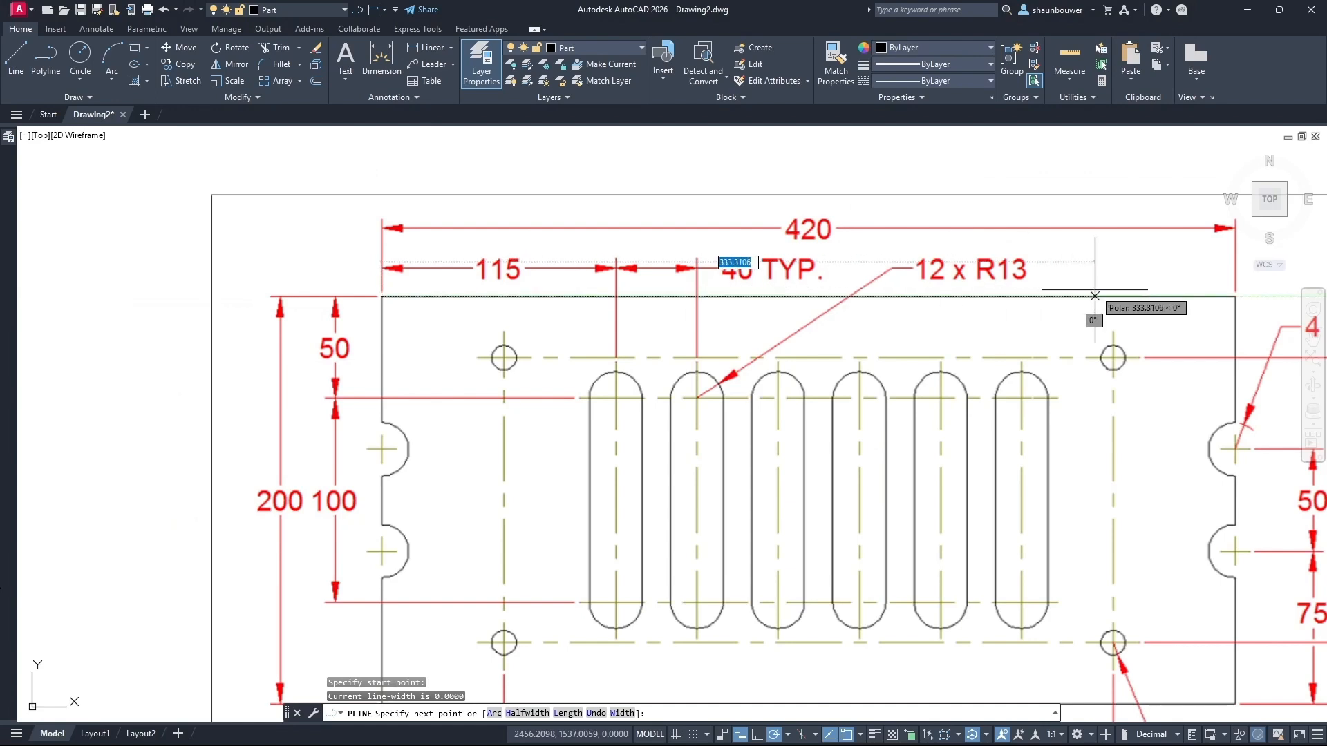
text(420)
key(Return)
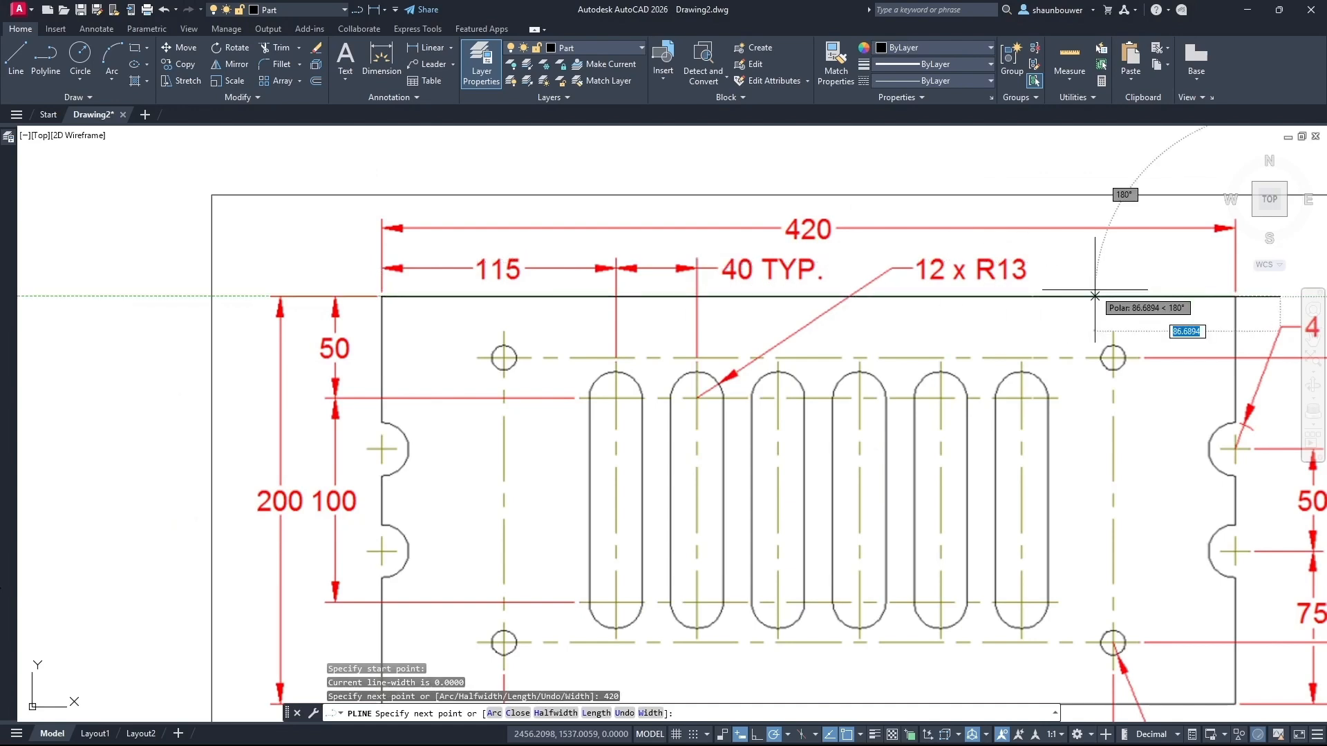
key(Escape)
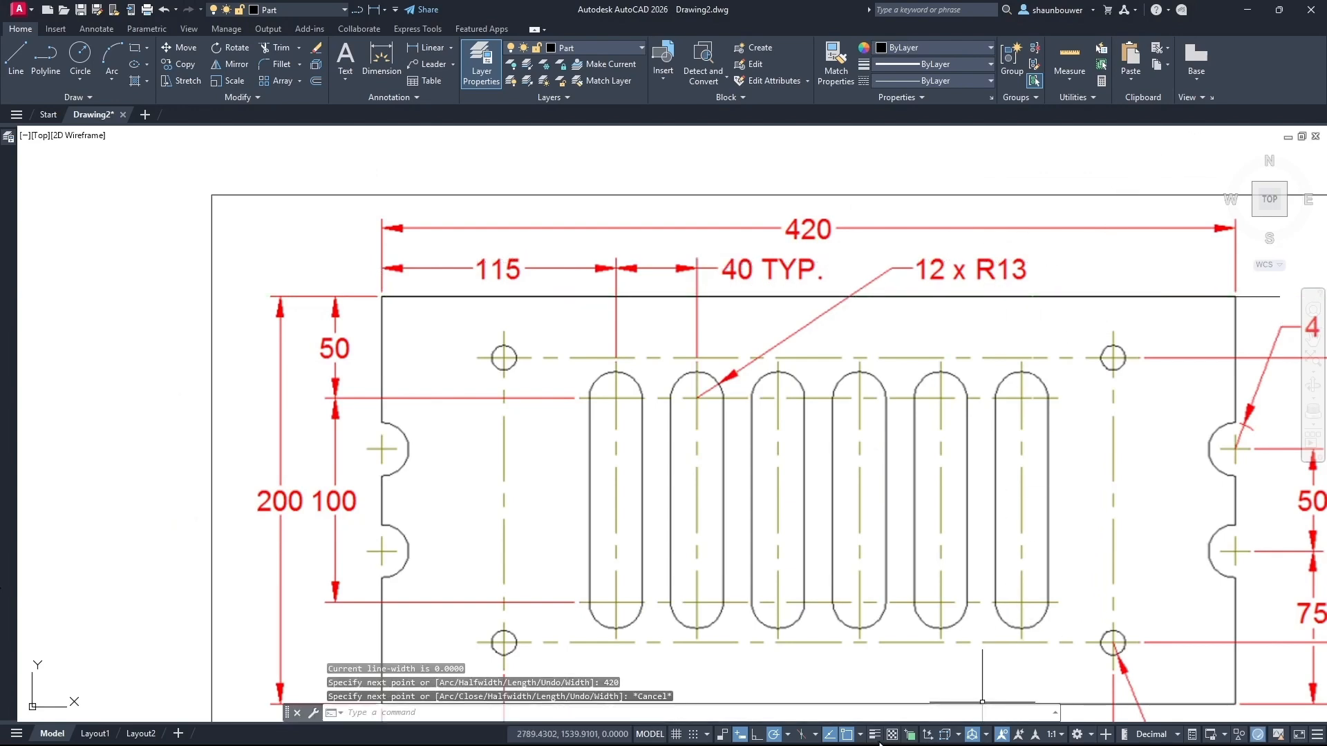
click(875, 735)
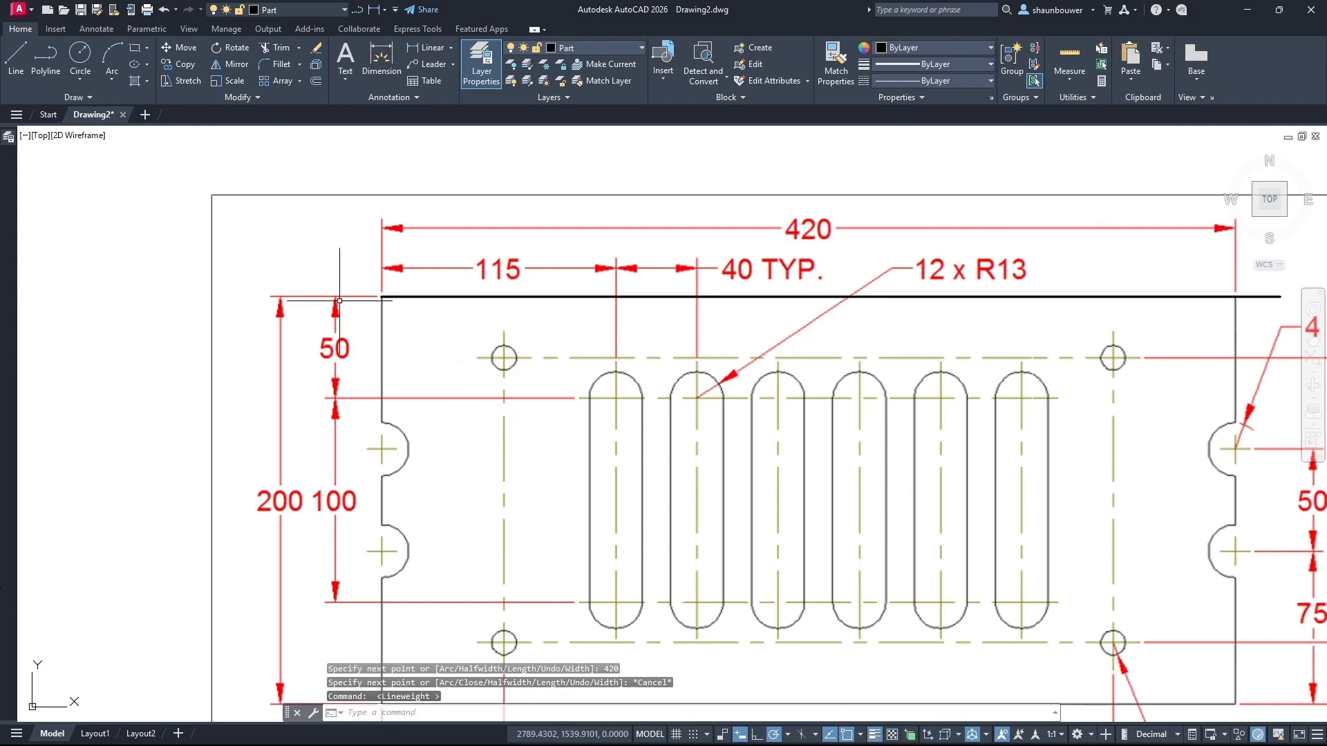
Scale the image by reference about the plate's upper-left corner, fitting the plate's top edge to the polyline's far endpoint
scroll(341, 301, down, 2)
click(401, 203)
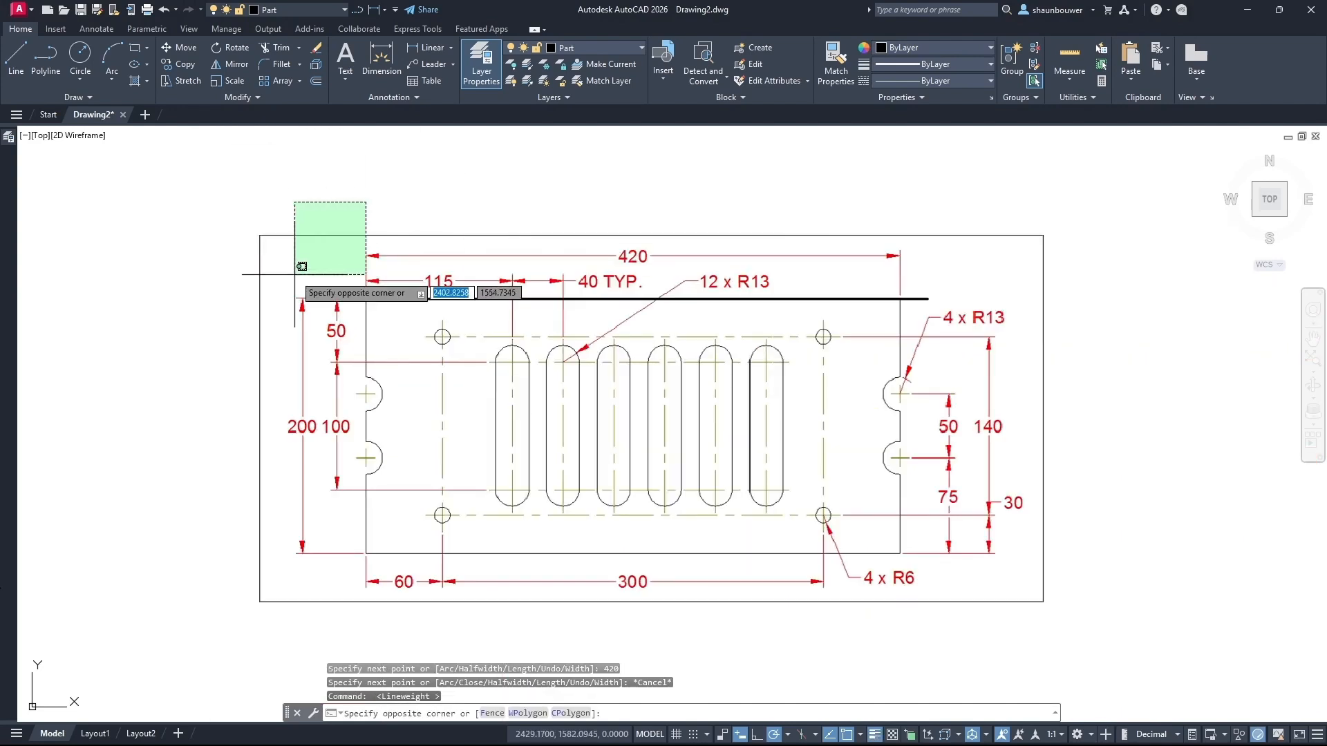
click(298, 290)
click(257, 74)
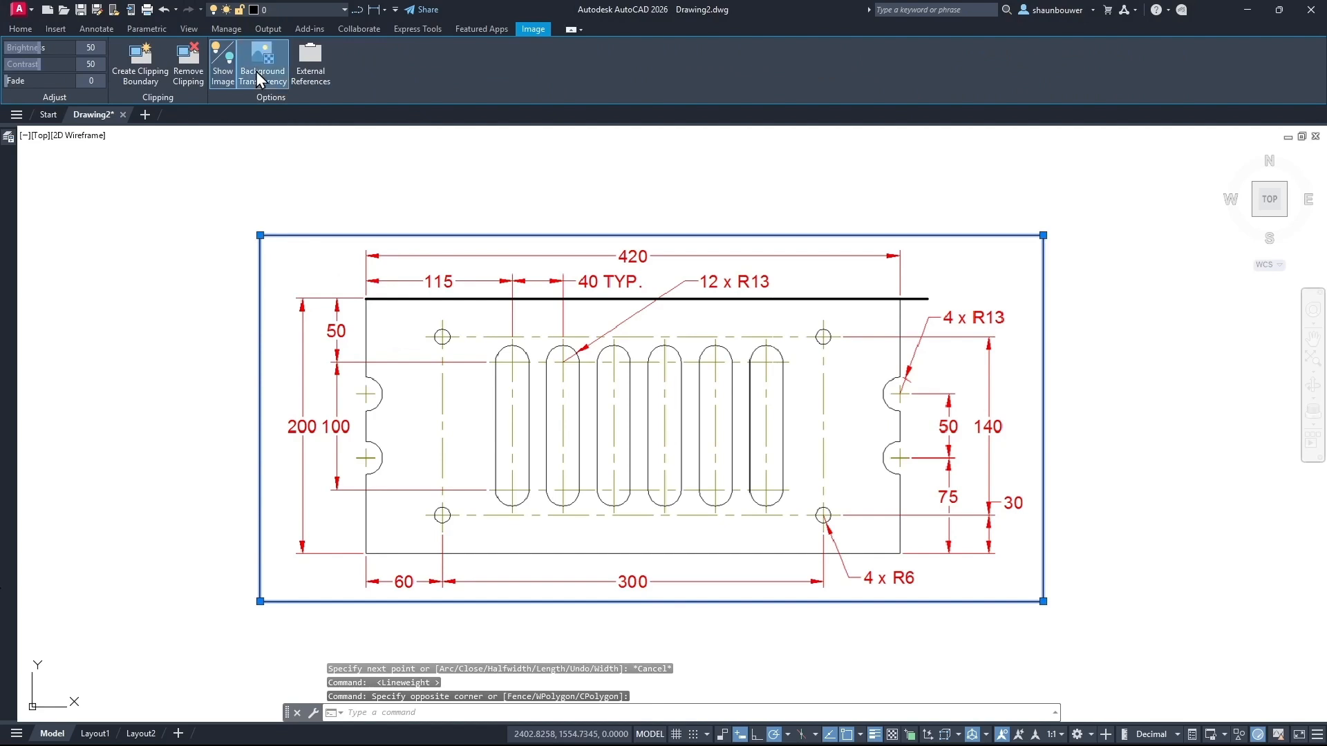
click(19, 29)
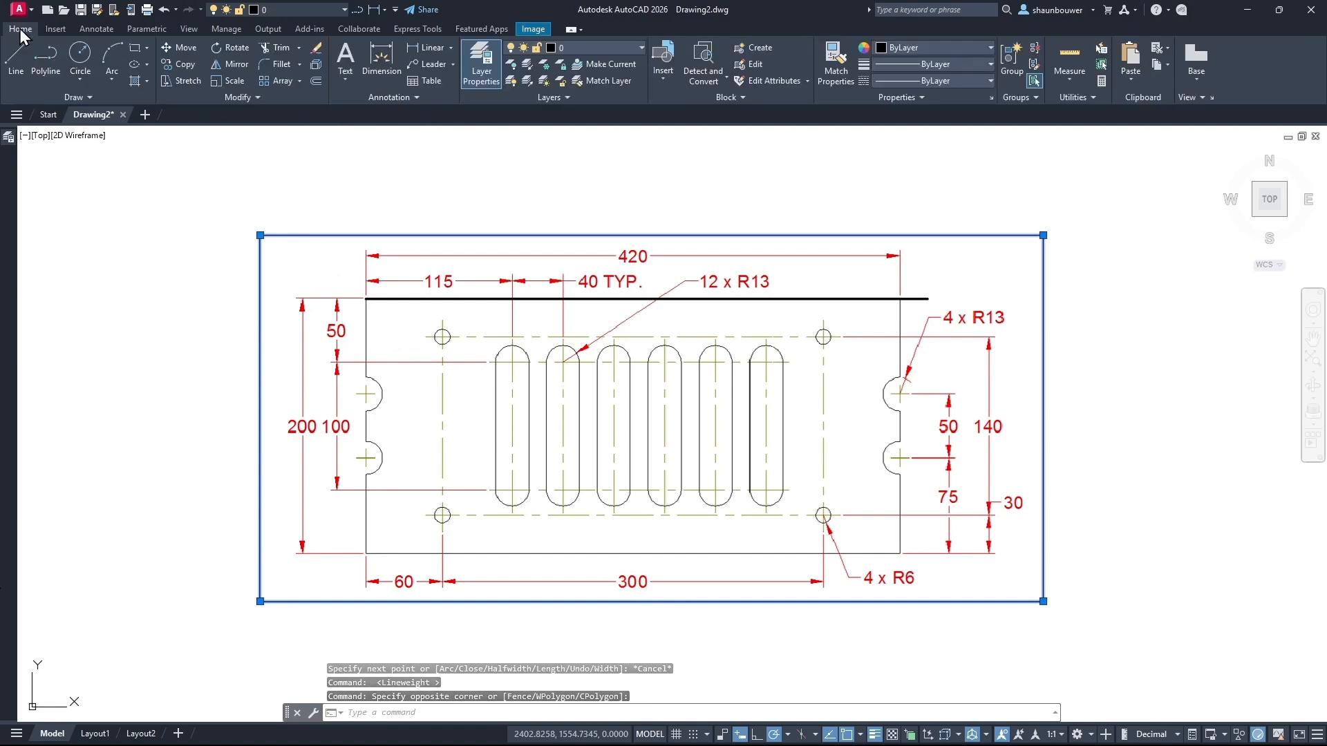
click(230, 84)
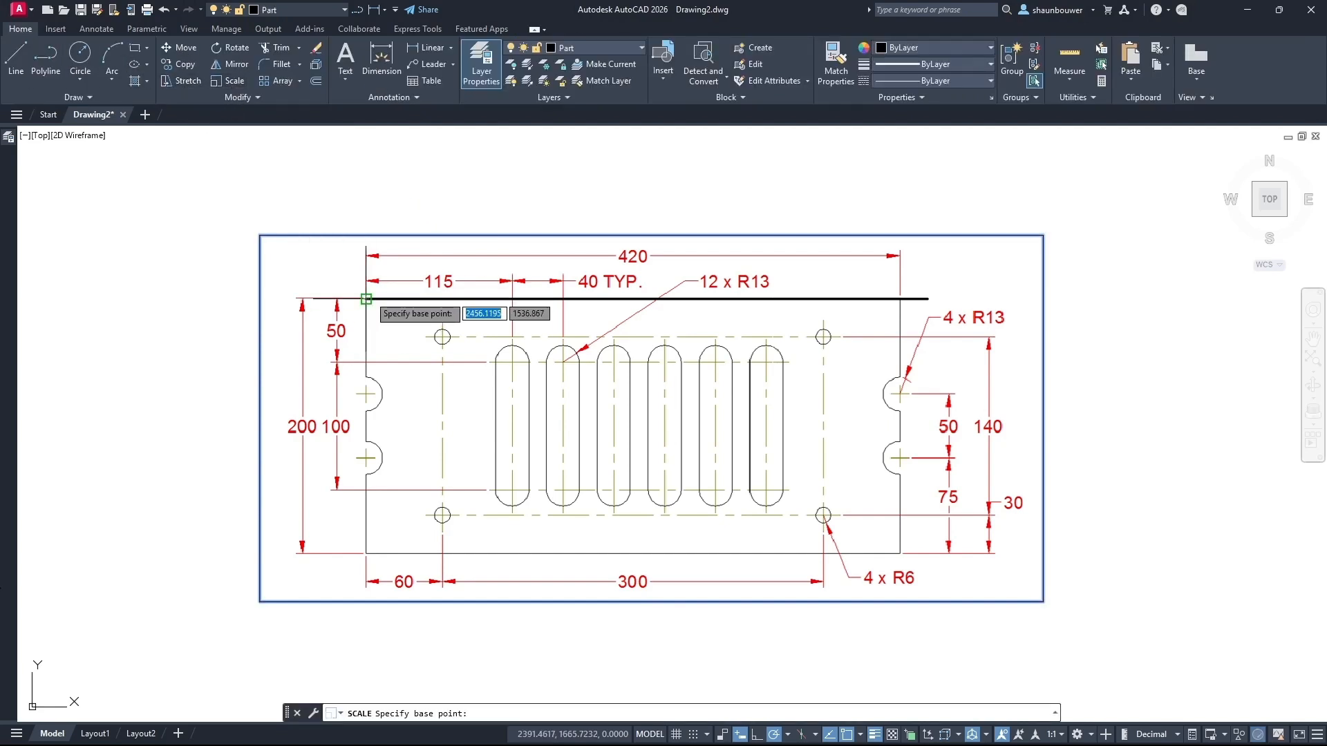
click(366, 298)
text(r)
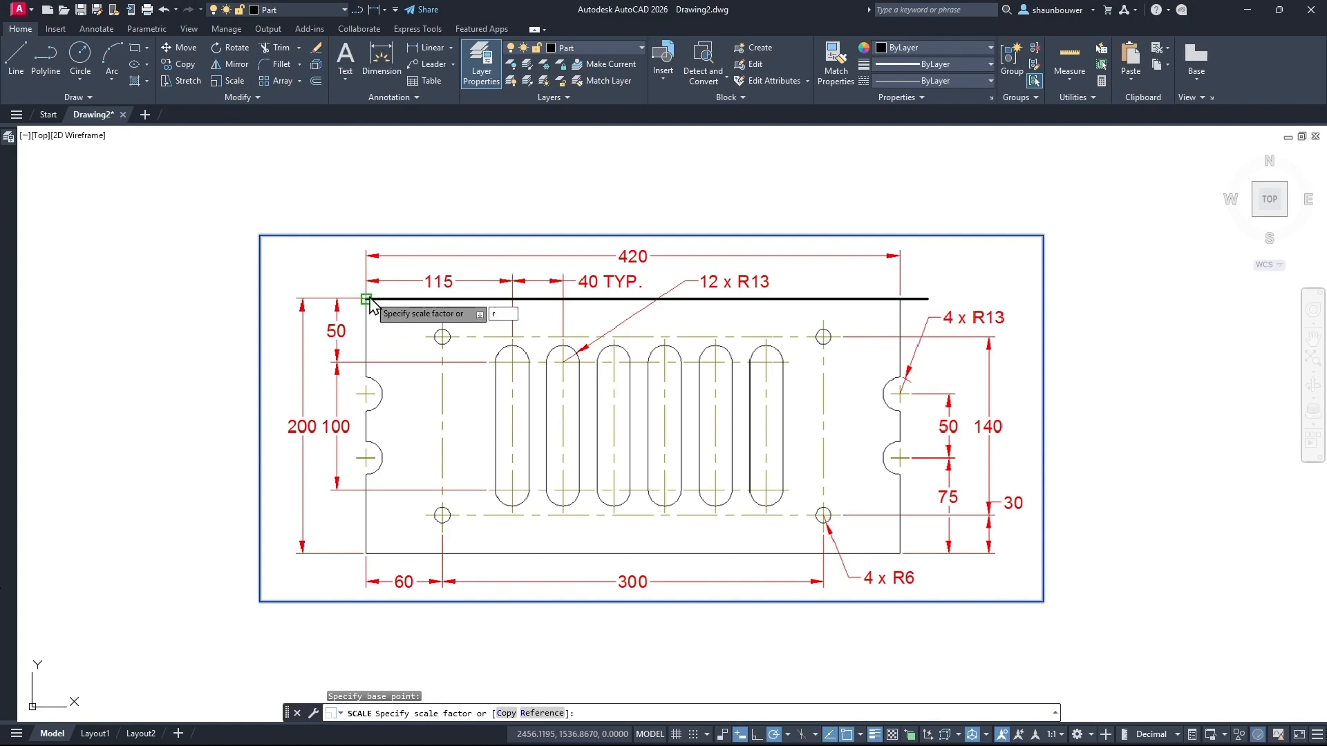
key(Return)
click(367, 299)
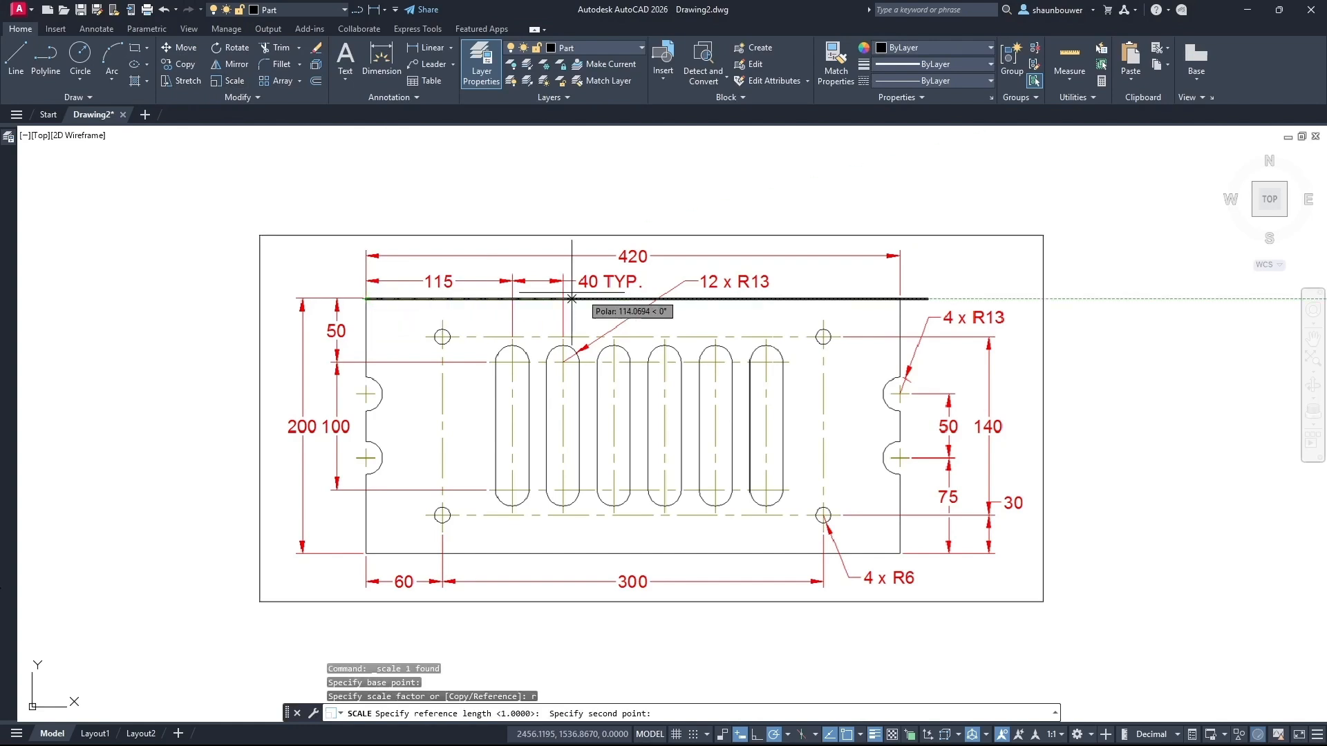
scroll(907, 297, up, 4)
scroll(905, 297, up, 5)
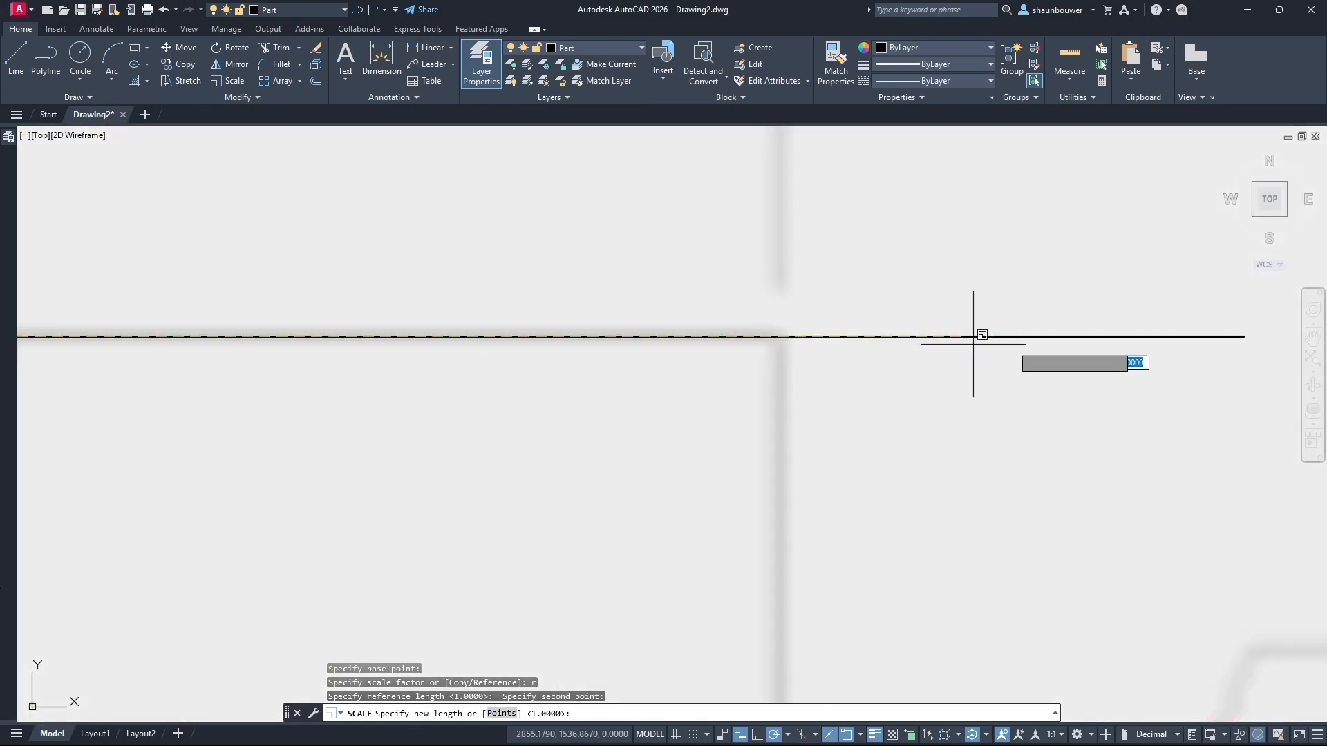
click(1244, 337)
scroll(1053, 364, down, 8)
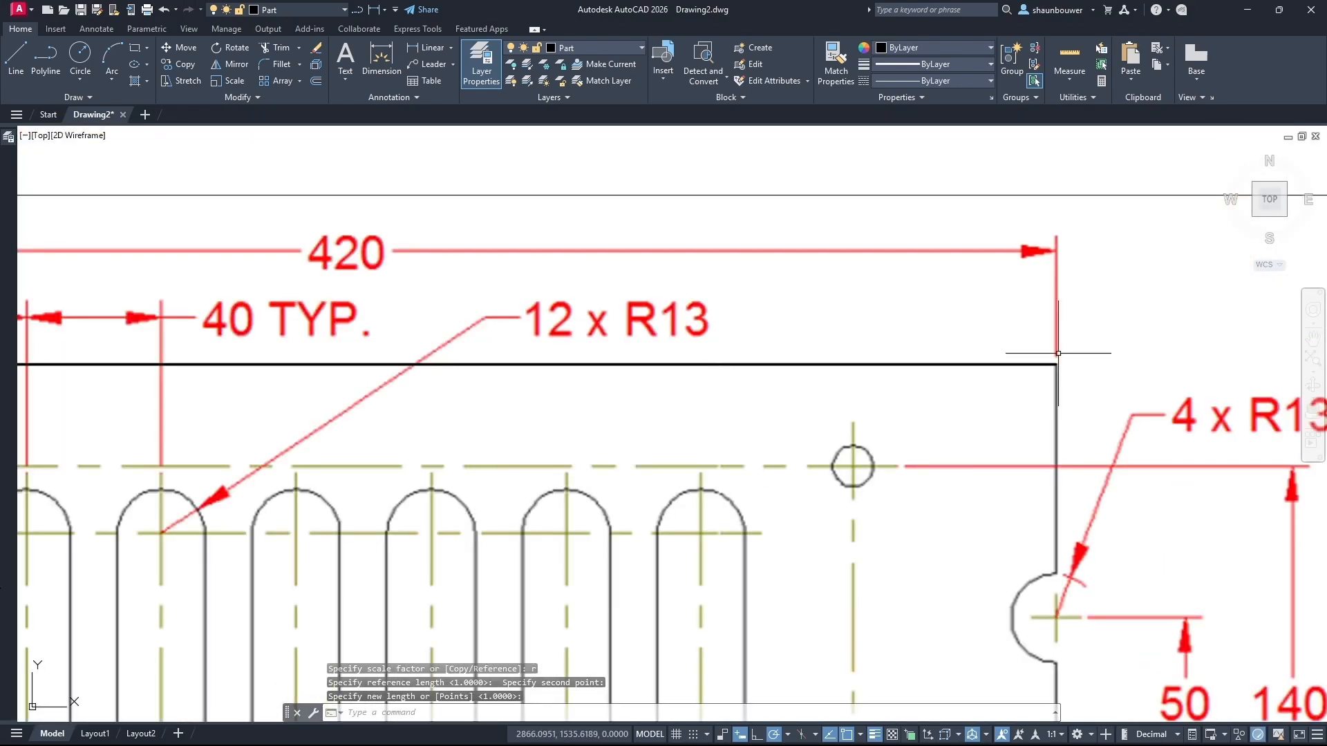
scroll(1167, 393, up, 2)
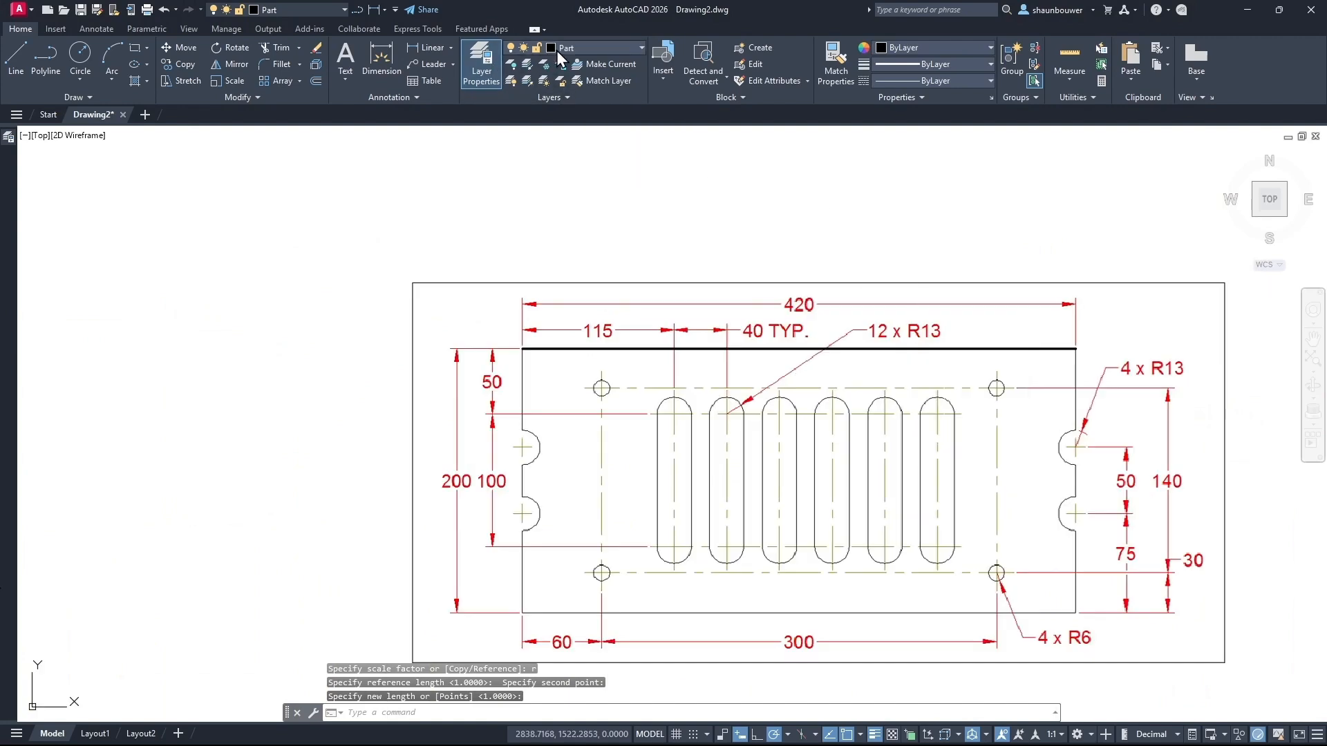
Make the Dimension layer current and add a linear dimension along the full top polyline, placed just above it
click(557, 51)
click(565, 84)
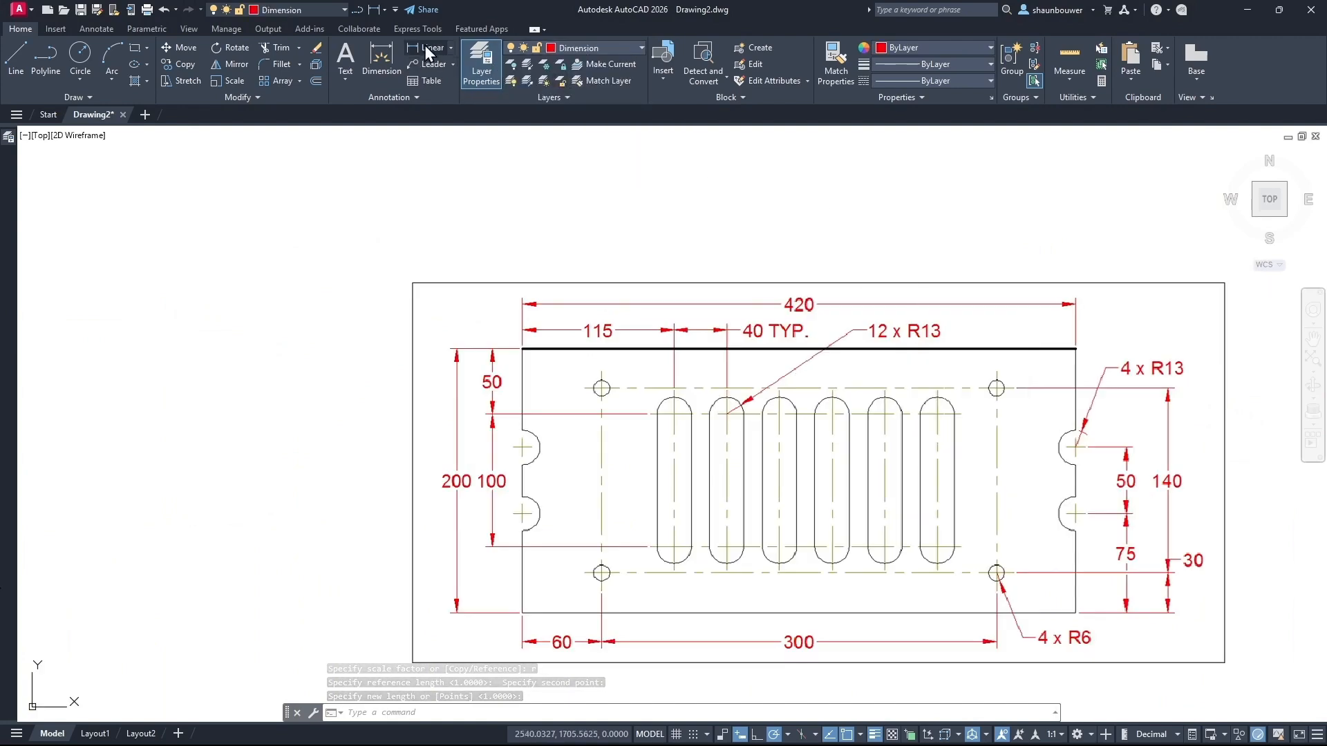
click(424, 47)
click(522, 349)
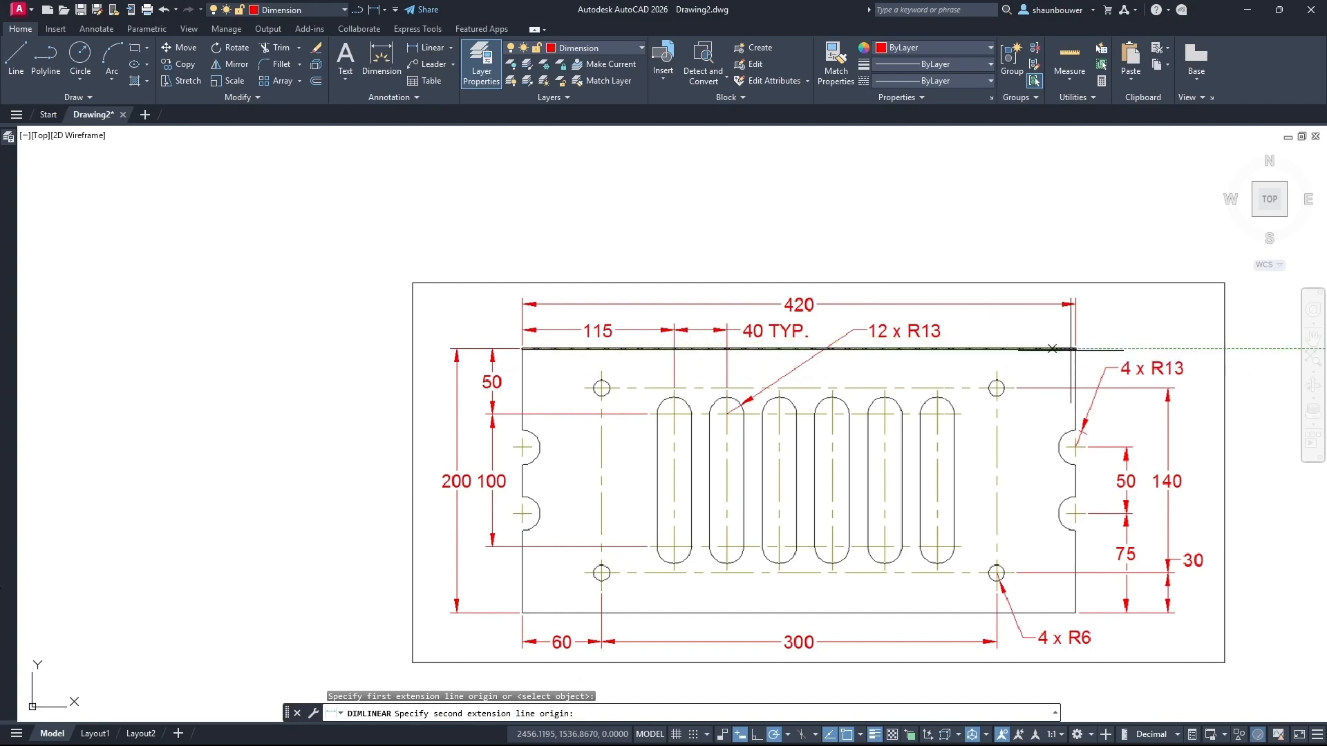
click(1075, 348)
scroll(807, 329, up, 5)
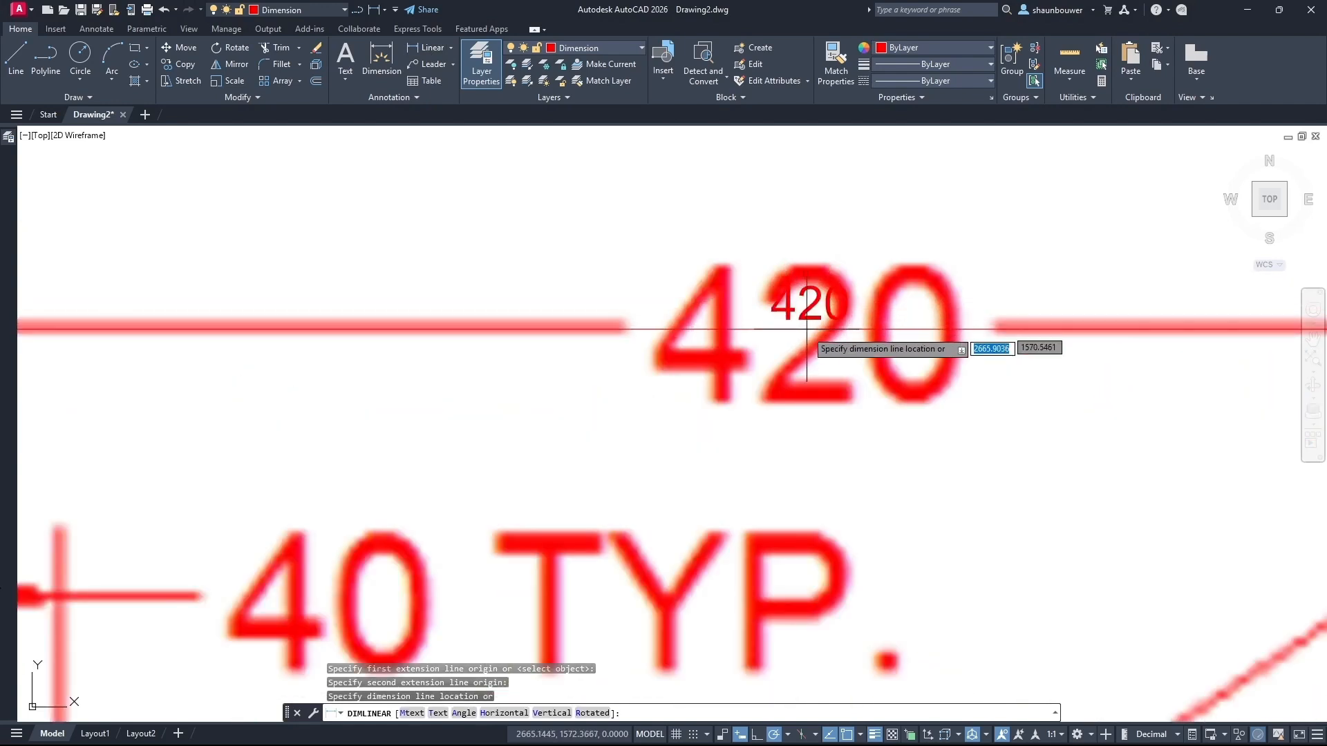
click(807, 462)
scroll(736, 275, down, 5)
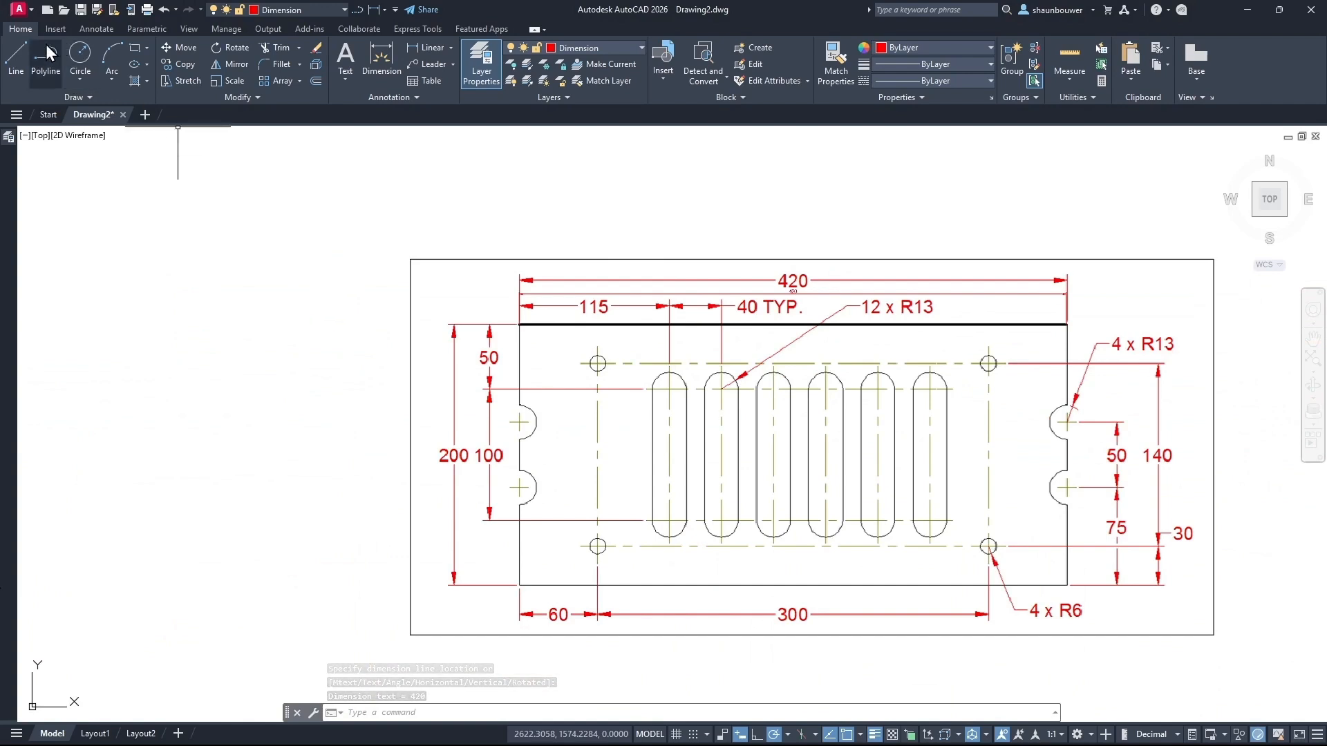
On the Part layer, draw a polyline from the plate's upper-left corner, 200 down, 420 right, and up to the upper-right corner
click(252, 10)
click(286, 74)
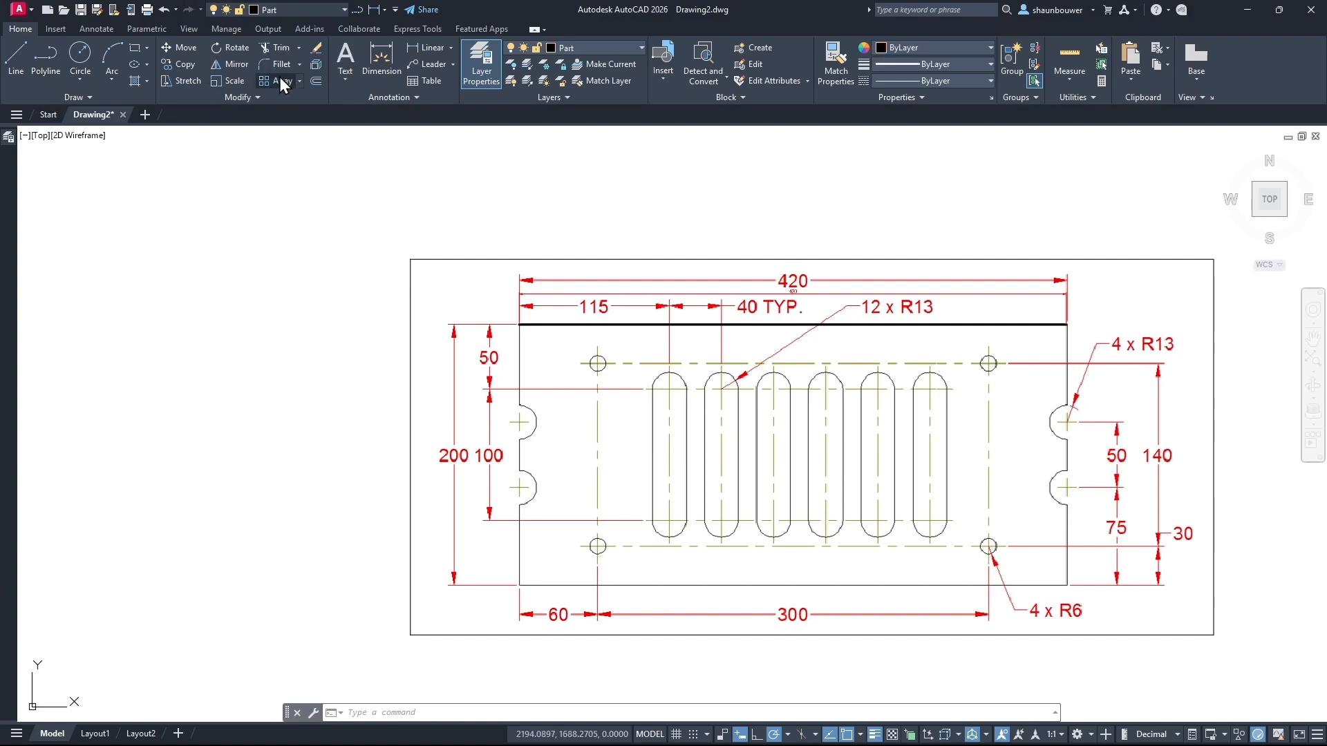
click(33, 59)
click(519, 324)
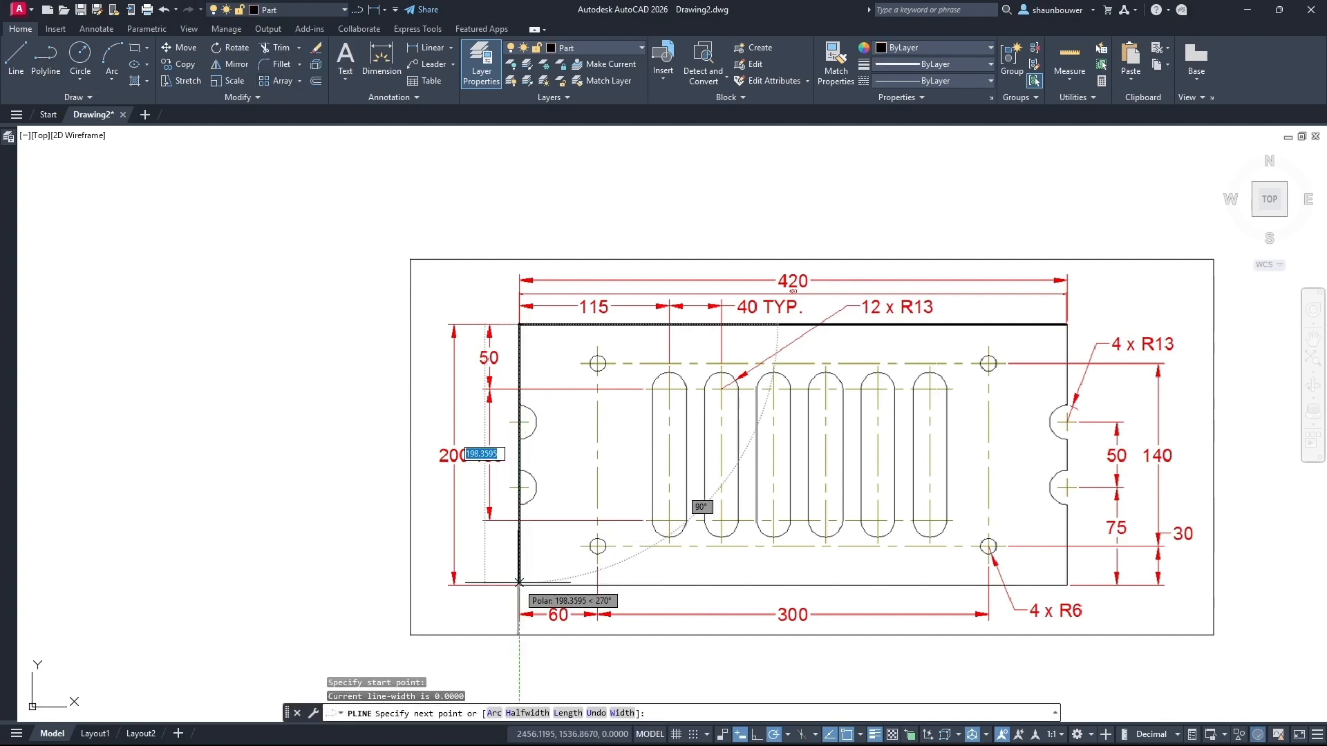
text(200)
key(Return)
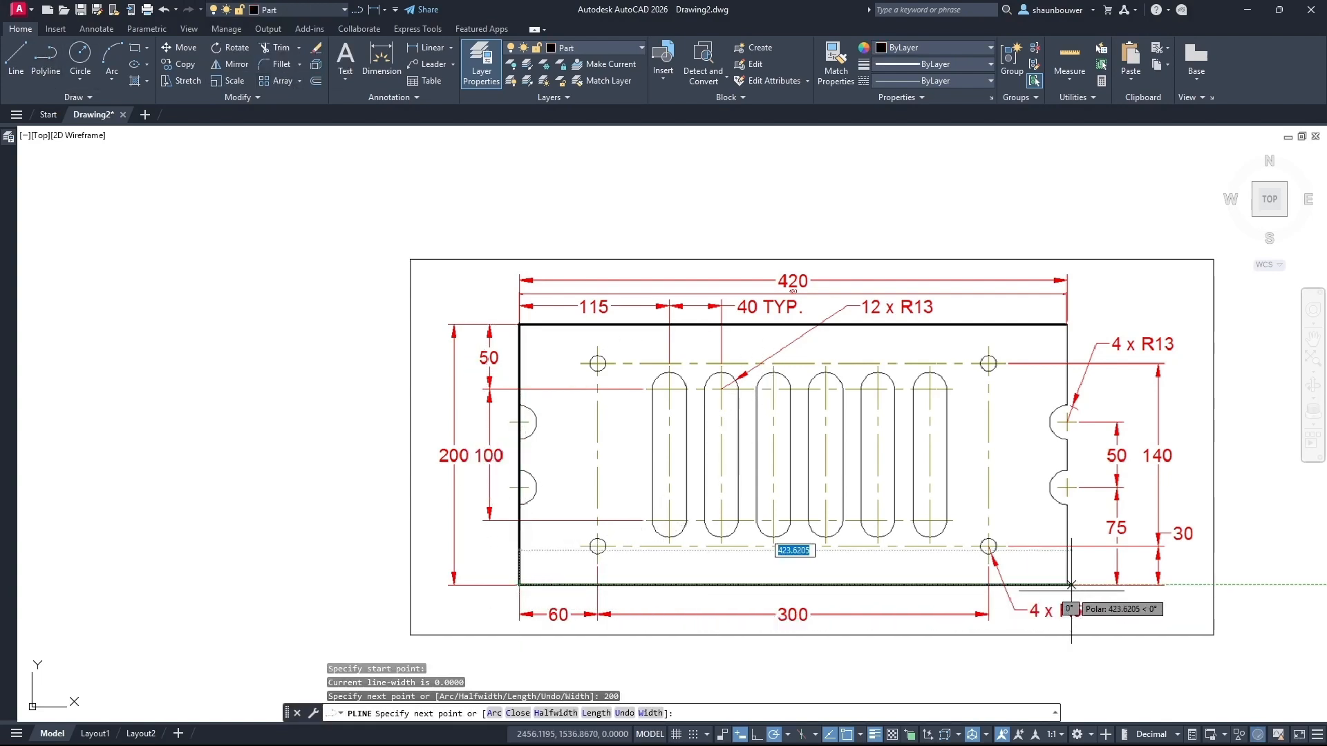
text(420)
key(Return)
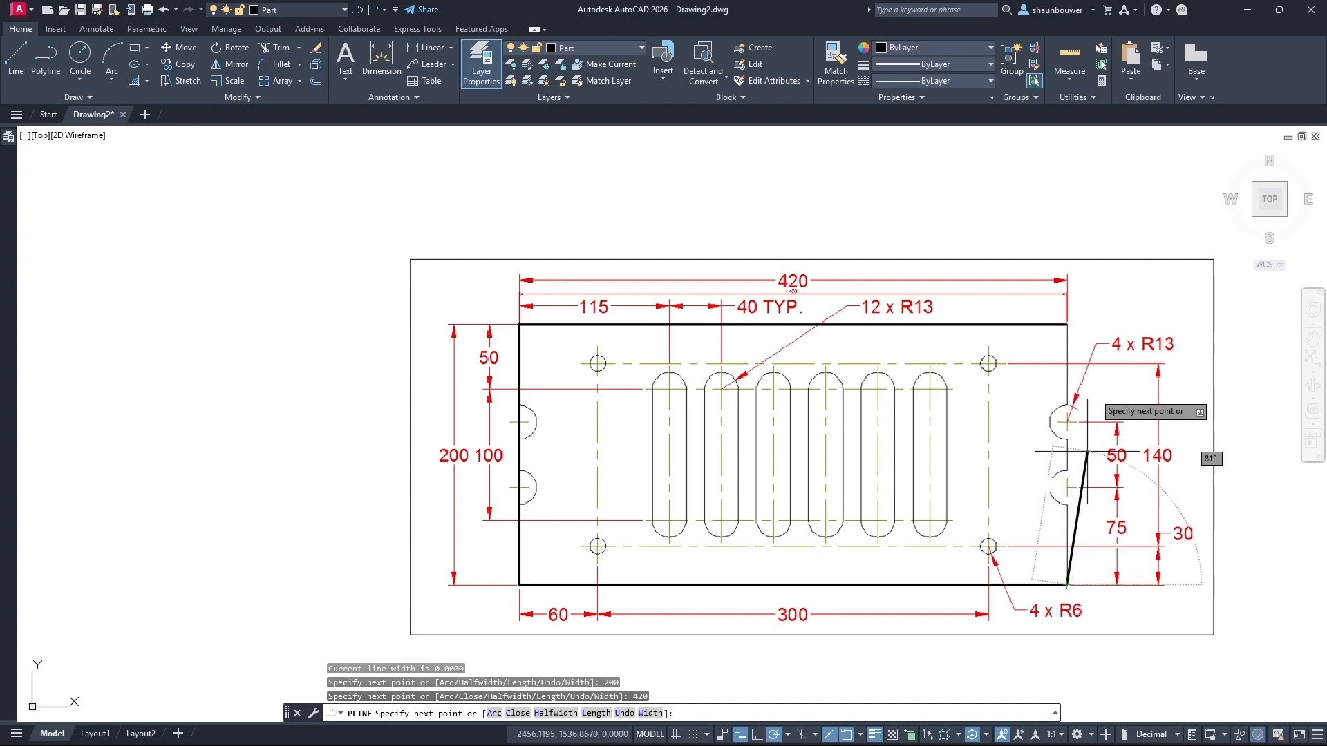
click(1067, 325)
key(Escape)
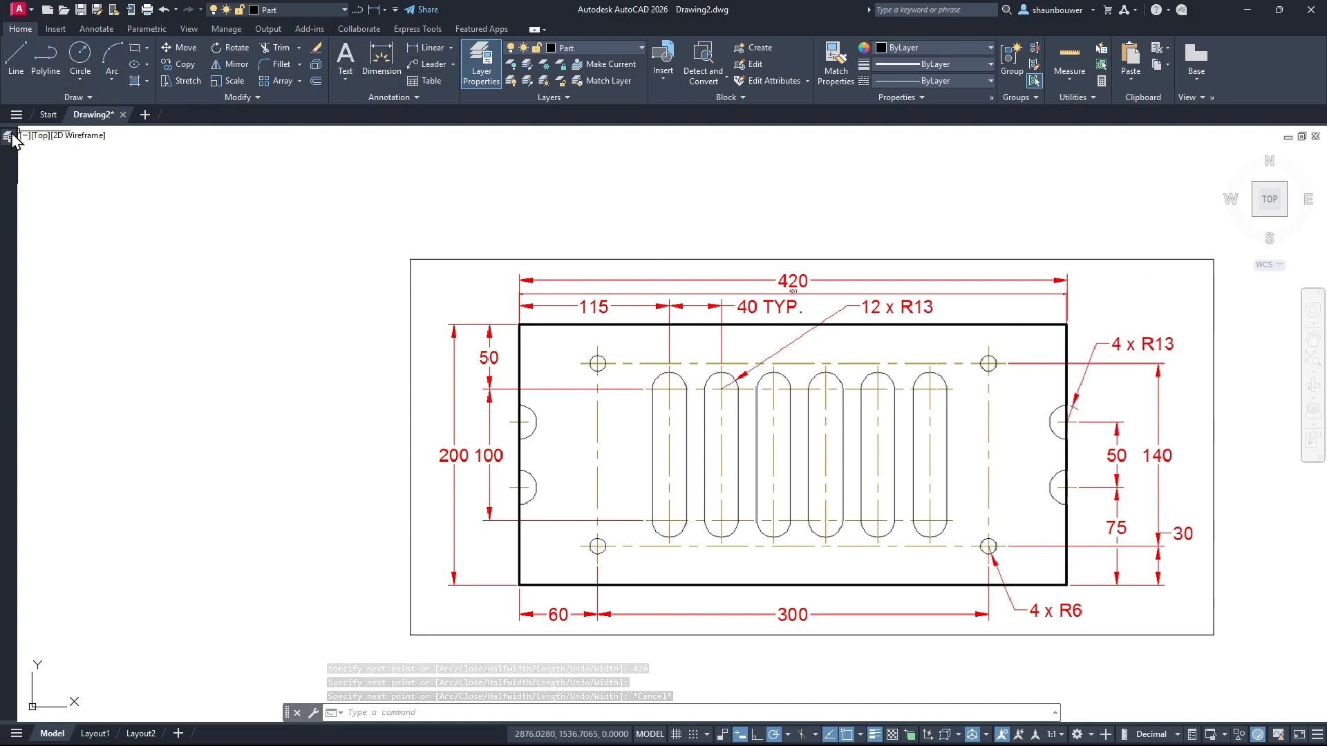
Create a new layer named Center Line and set its color to index 42
mouse_move(12, 139)
click(184, 155)
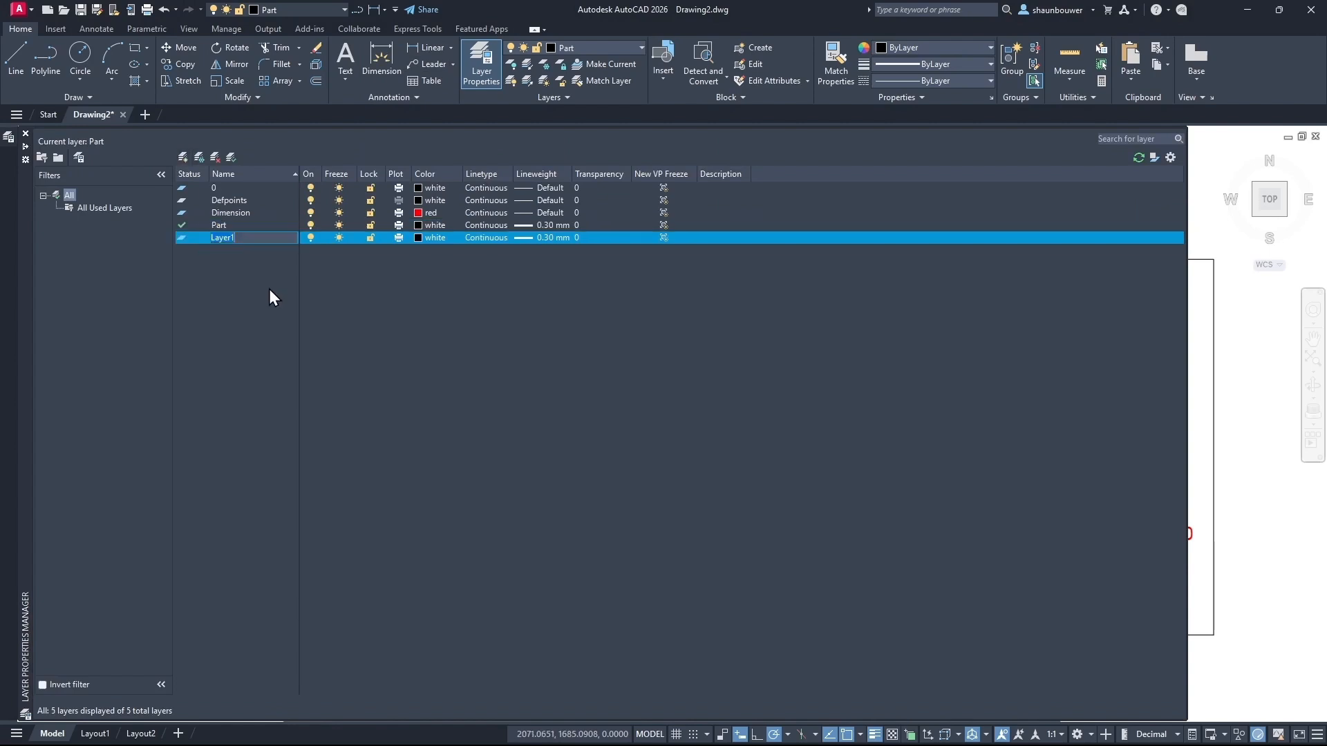
text(Center Line)
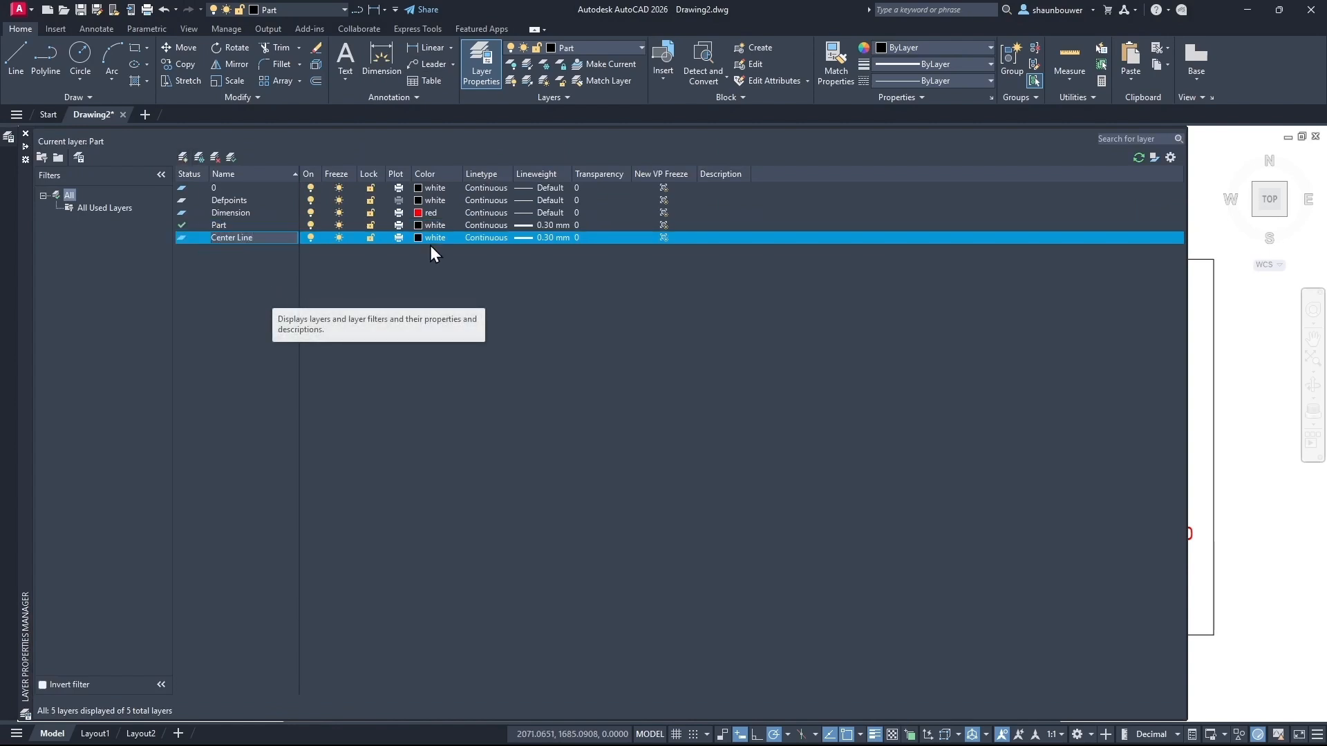
click(433, 236)
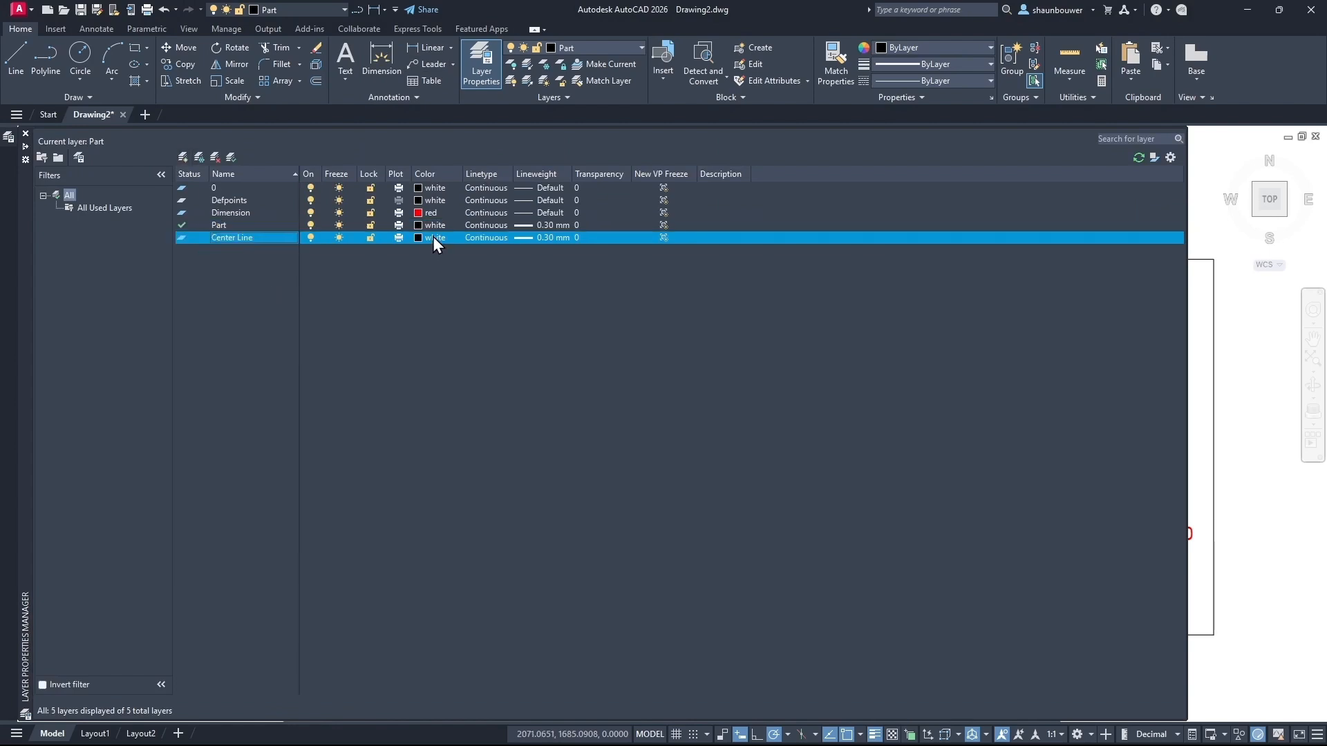
click(588, 299)
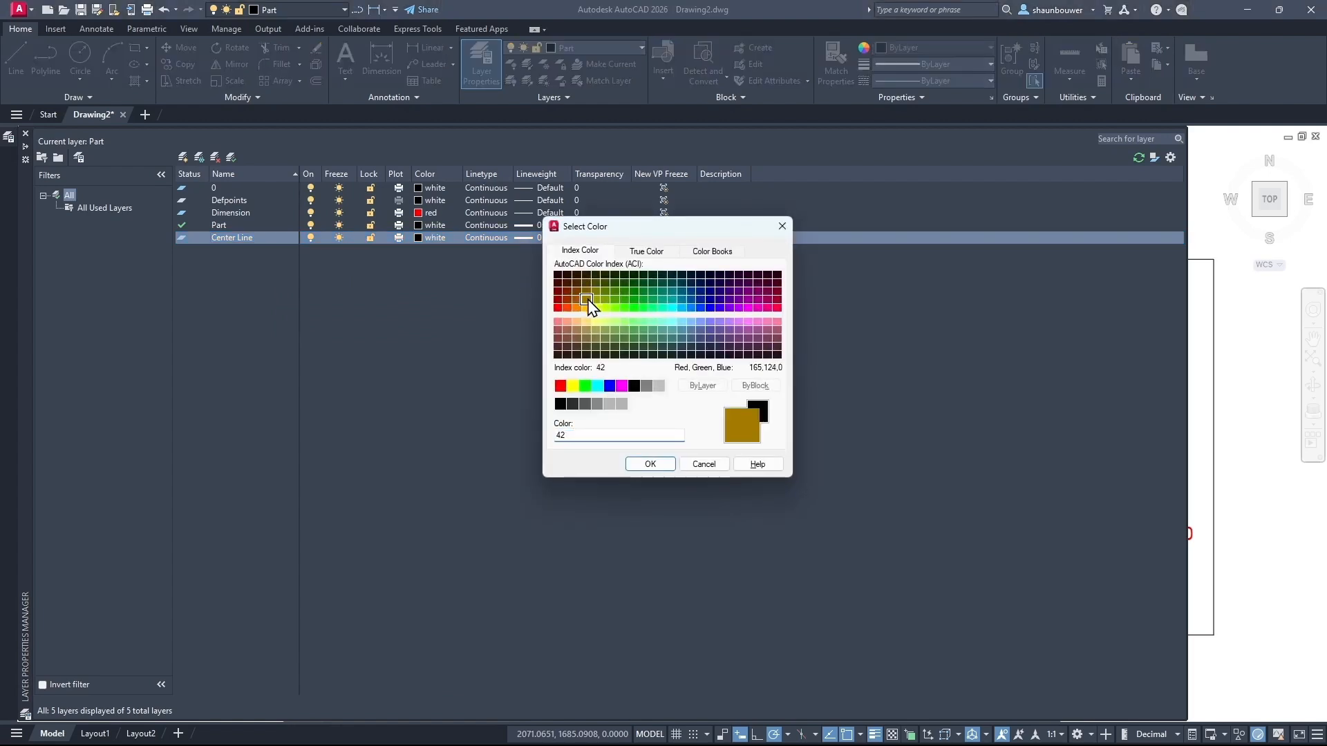
click(654, 465)
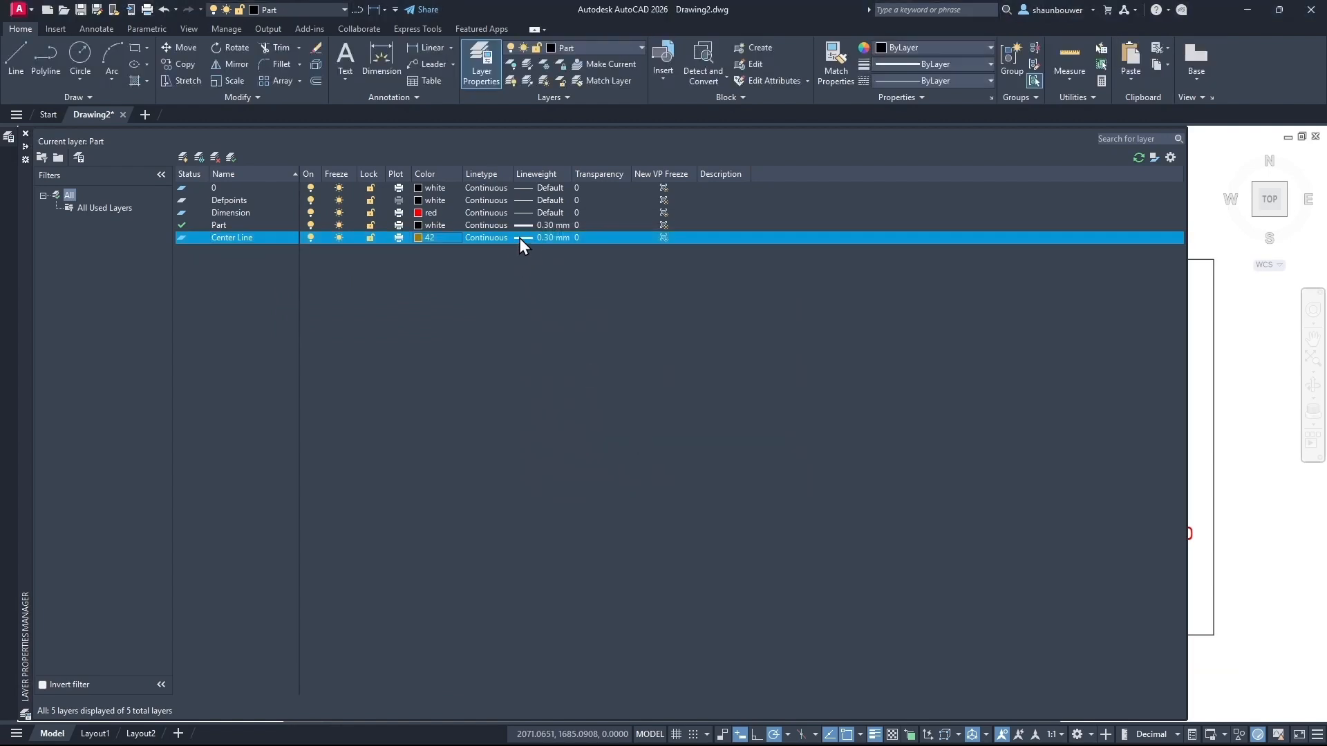
Load the ACAD_ISO08W100 linetype and assign it to the Center Line layer
click(496, 238)
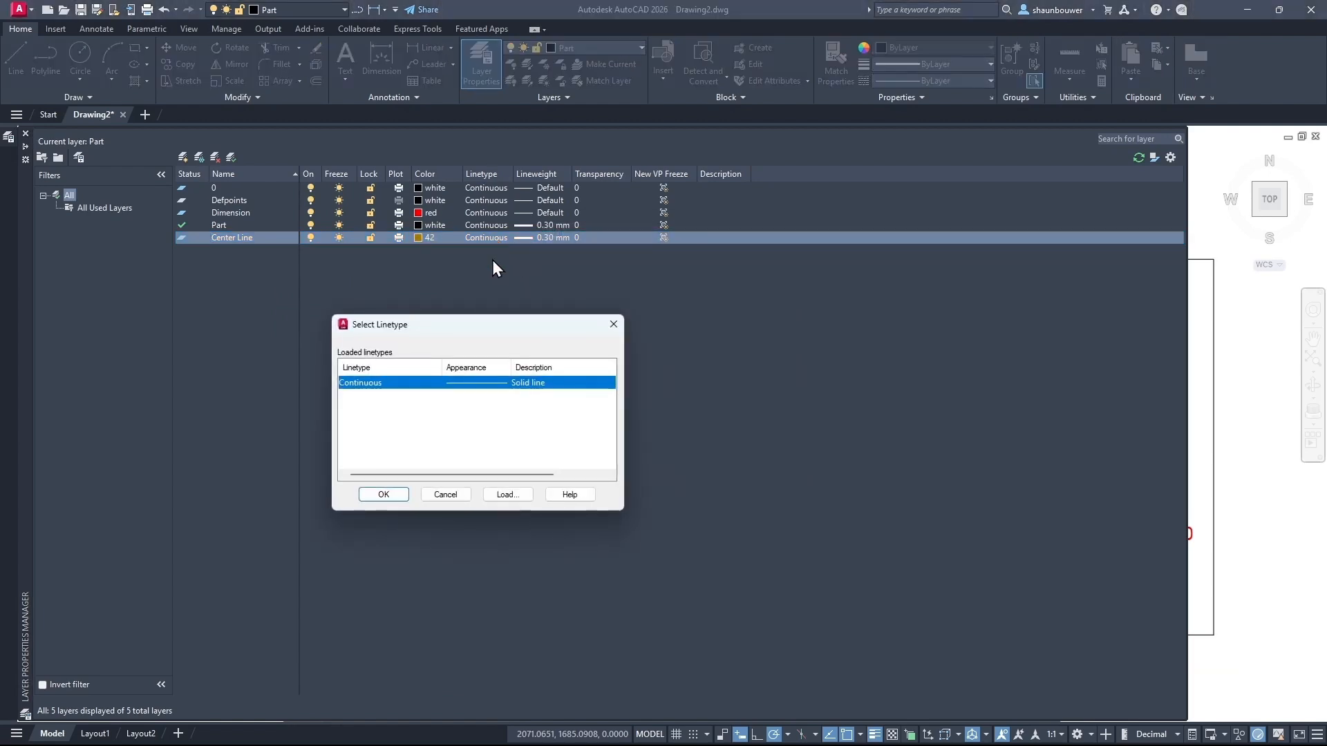
click(508, 495)
click(791, 473)
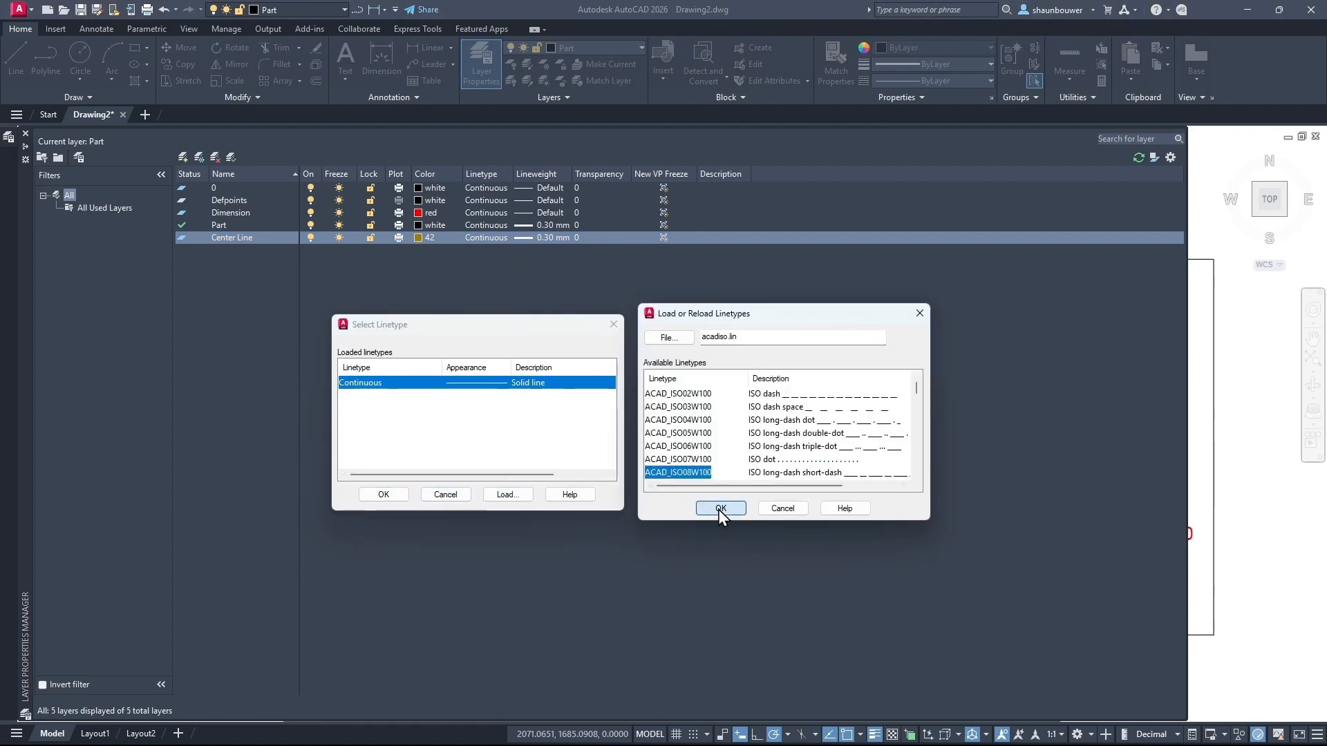
click(720, 508)
click(465, 382)
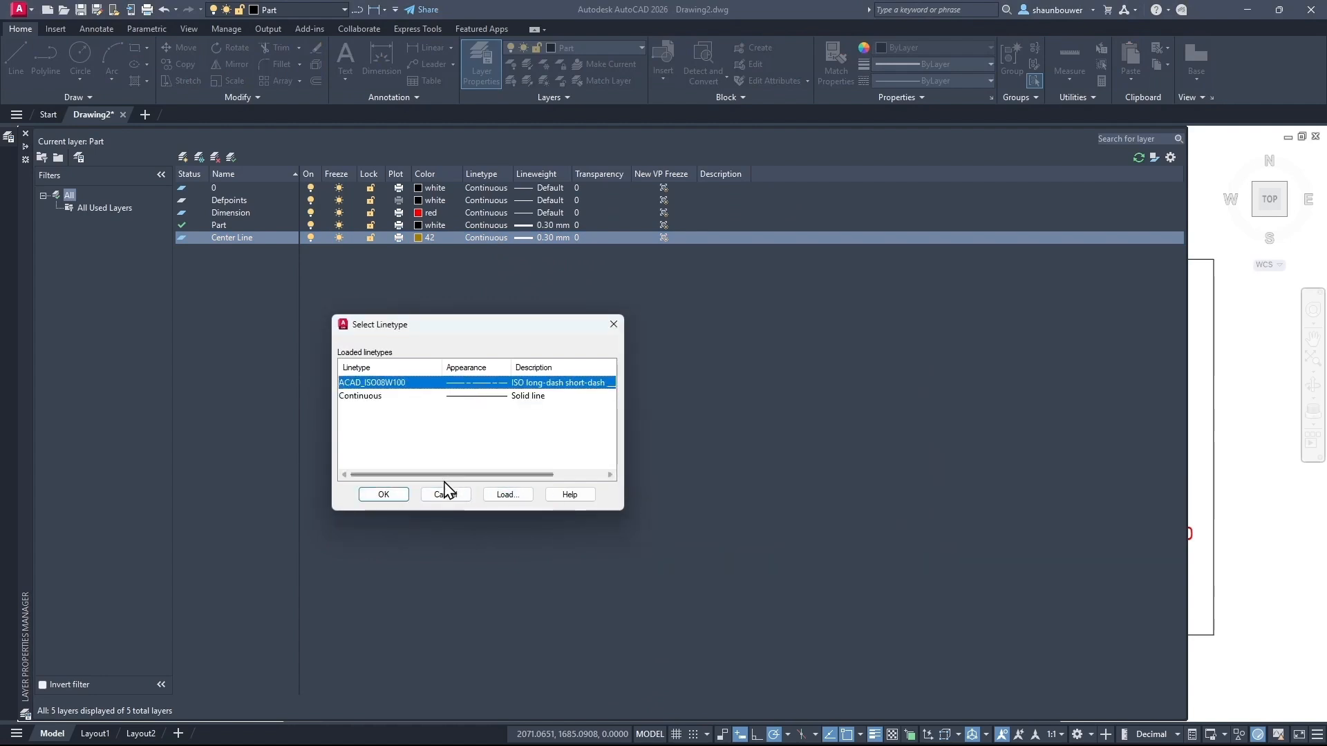
click(383, 495)
Set the Center Line layer's lineweight to Default and return to the drawing with nothing selected
click(534, 232)
click(535, 232)
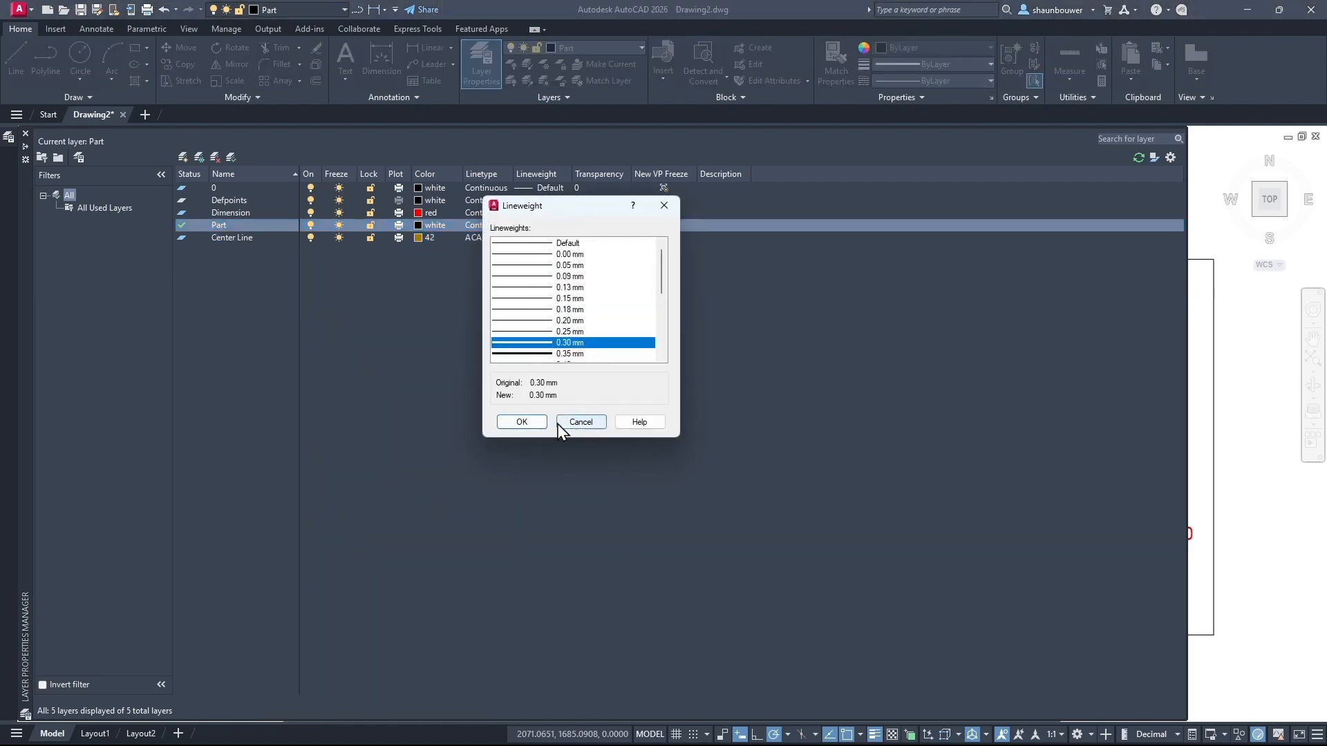
click(522, 428)
click(528, 237)
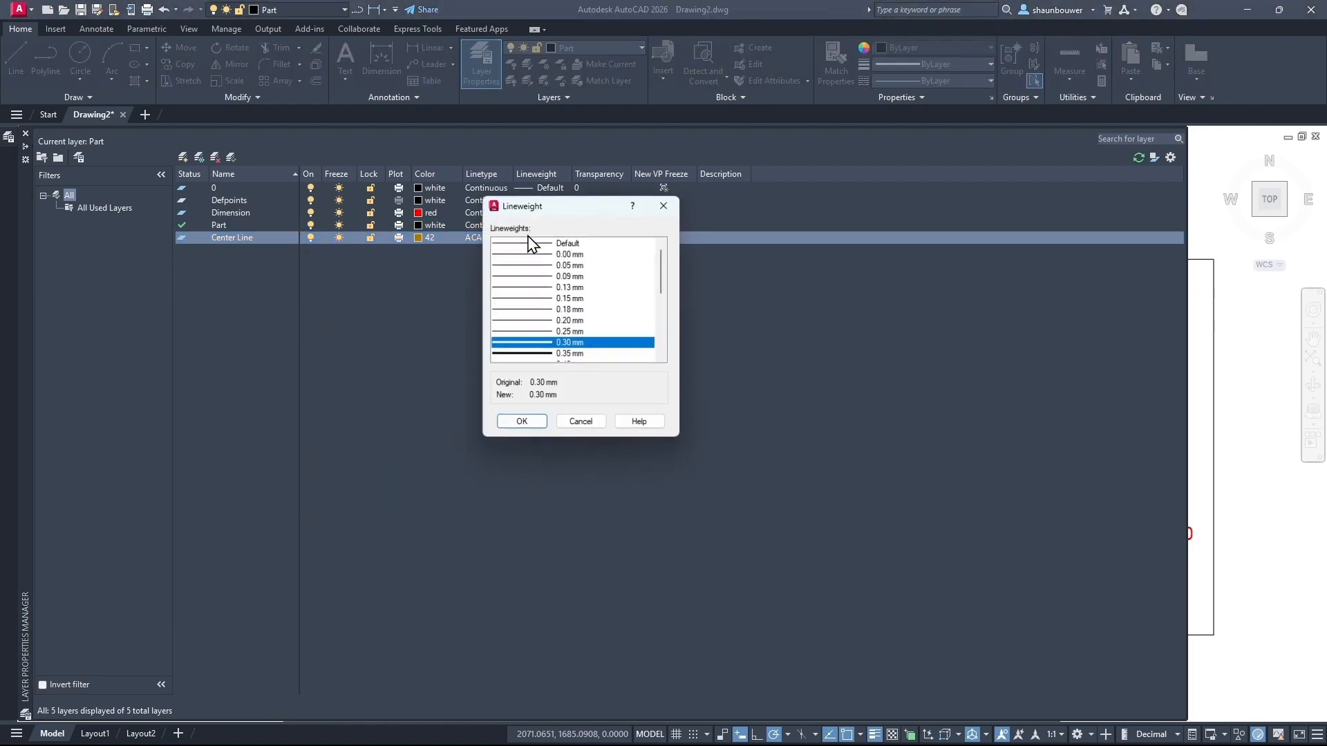
click(539, 255)
click(535, 244)
click(532, 421)
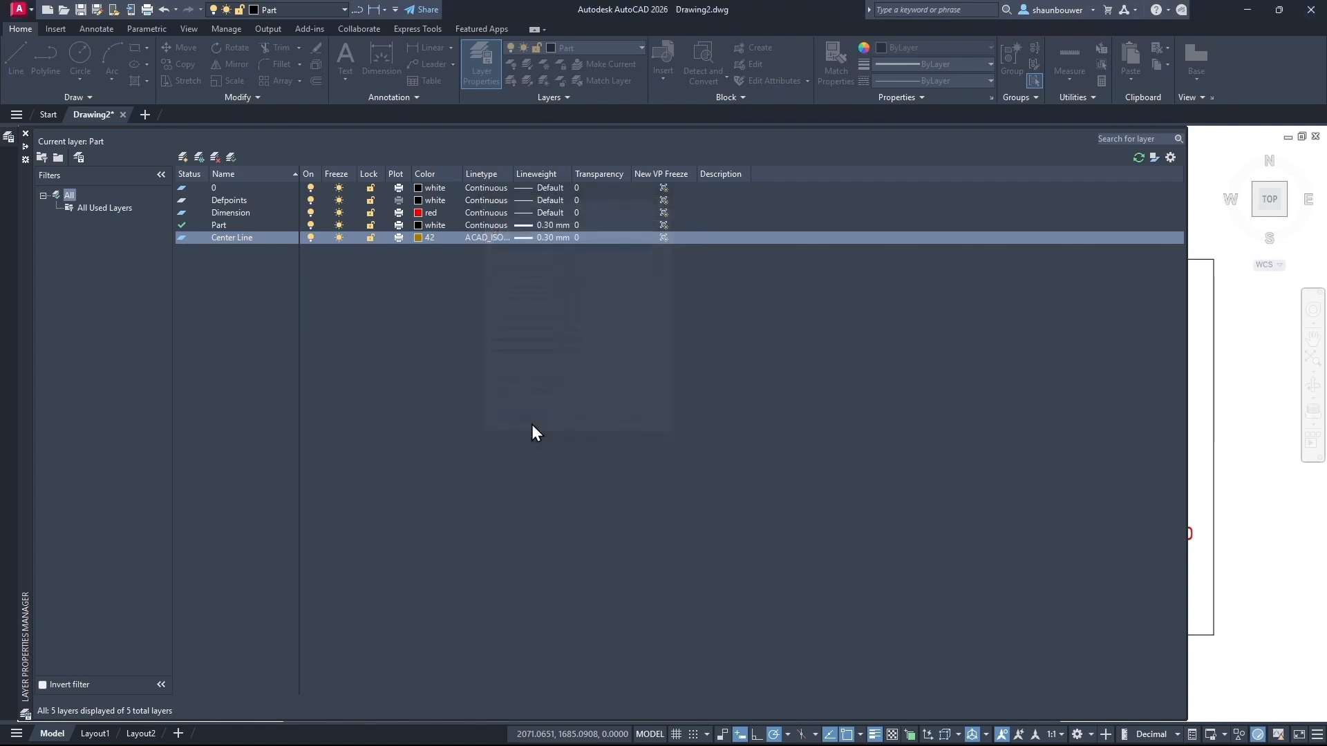
click(1205, 389)
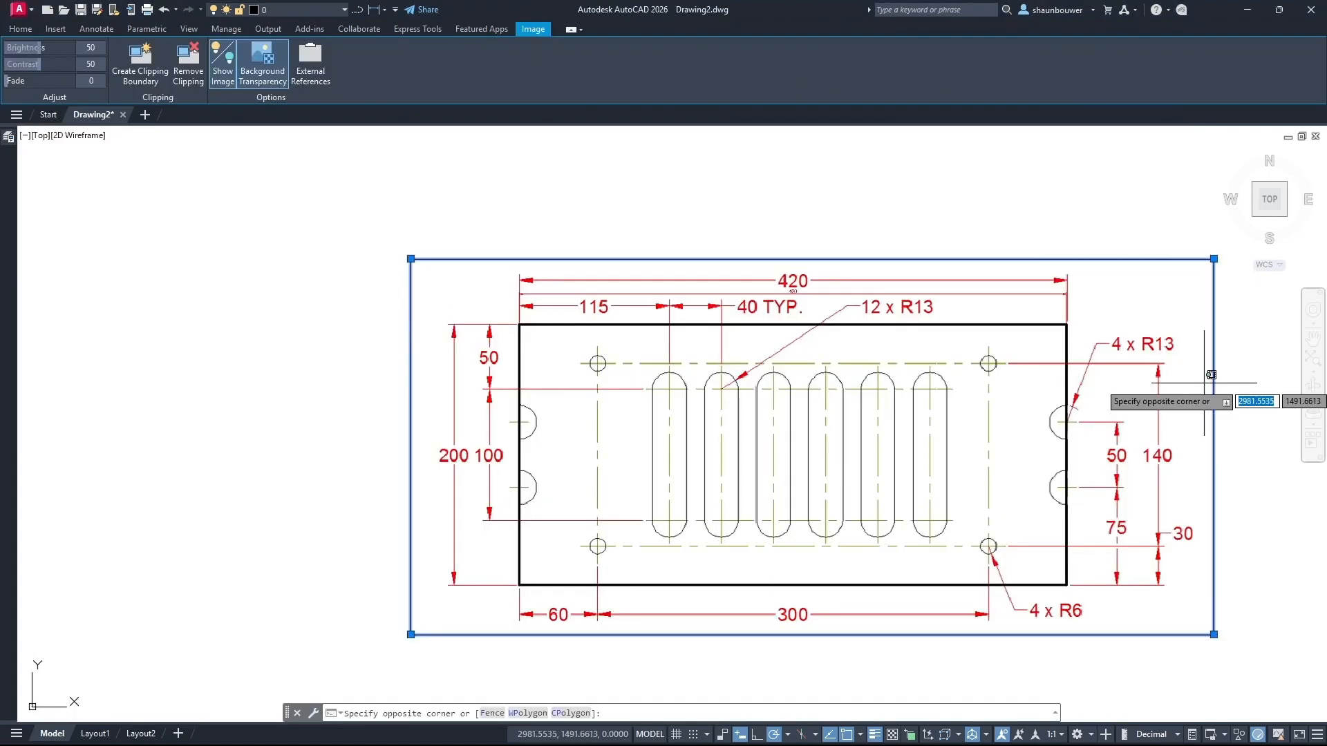
key(Escape)
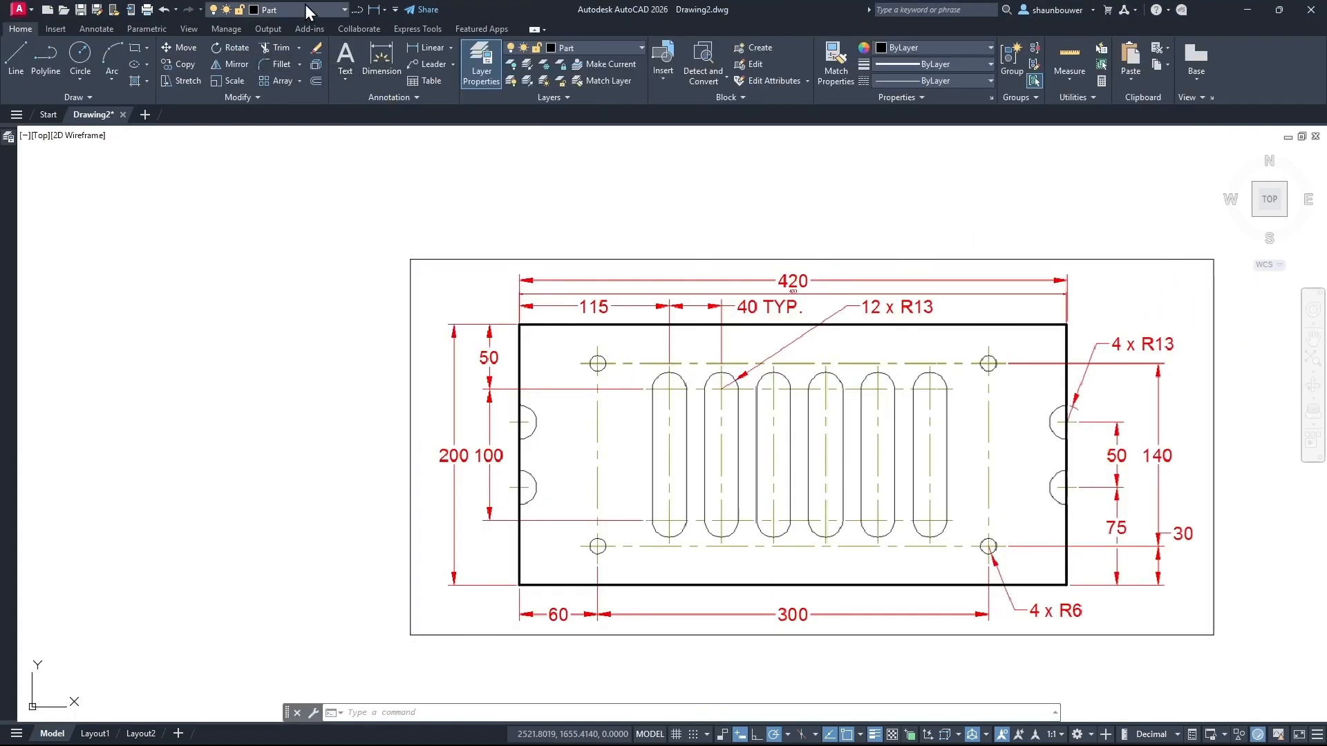
On the Center Line layer, draw a polyline from the plate's lower-right corner, 30 up, and horizontally left just past the lower-left hole
click(306, 12)
click(281, 44)
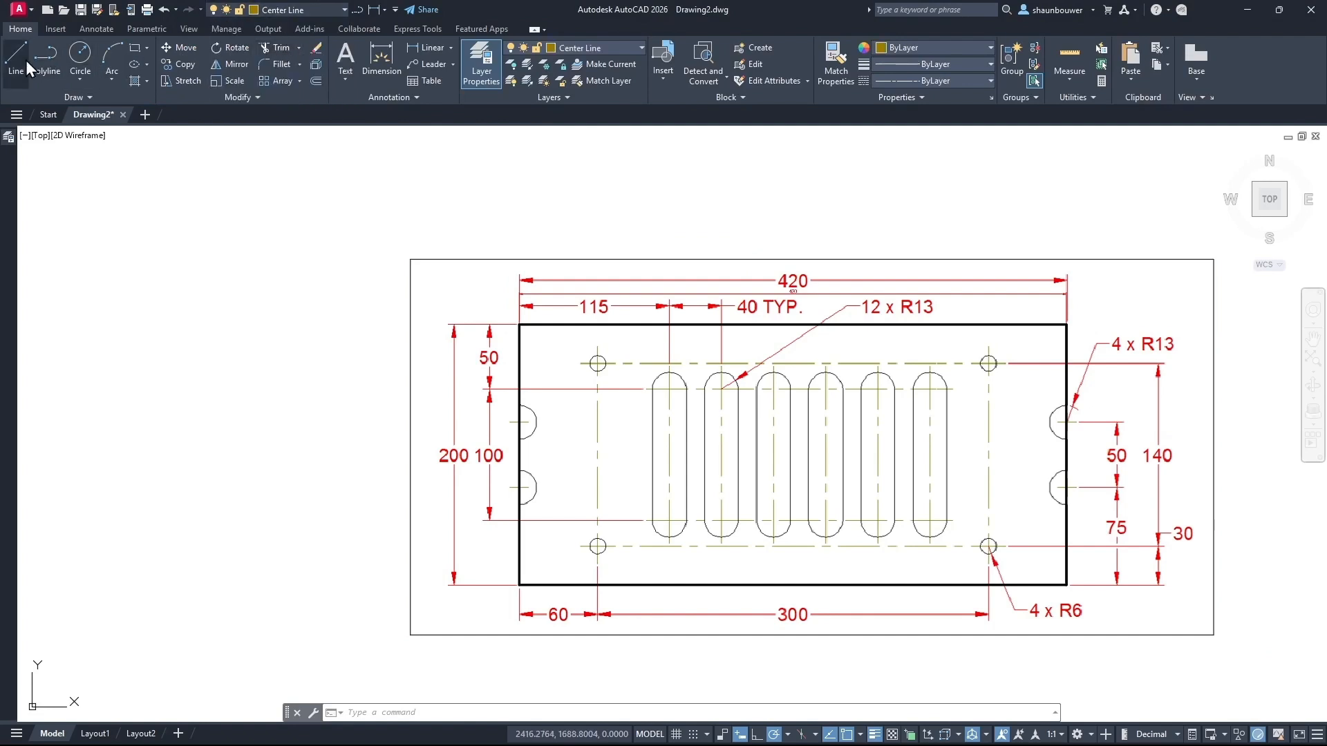
click(46, 59)
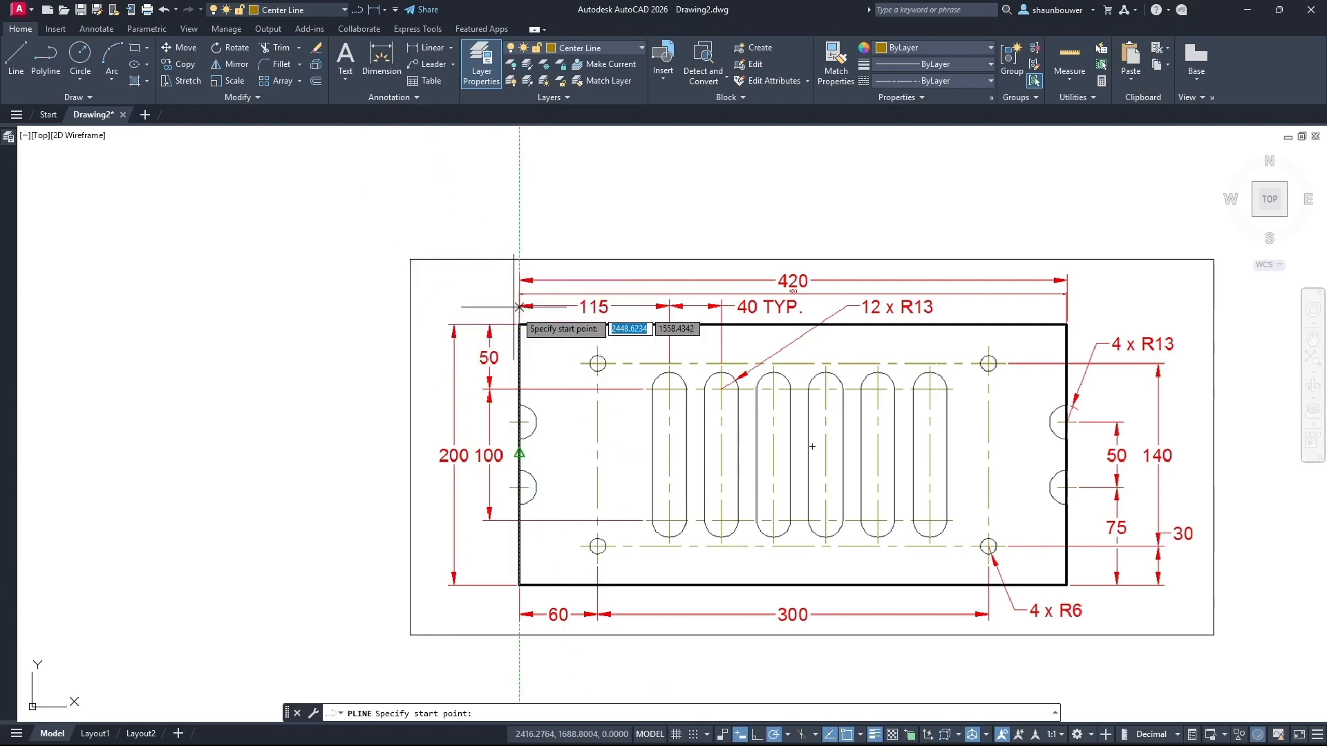
key(Escape)
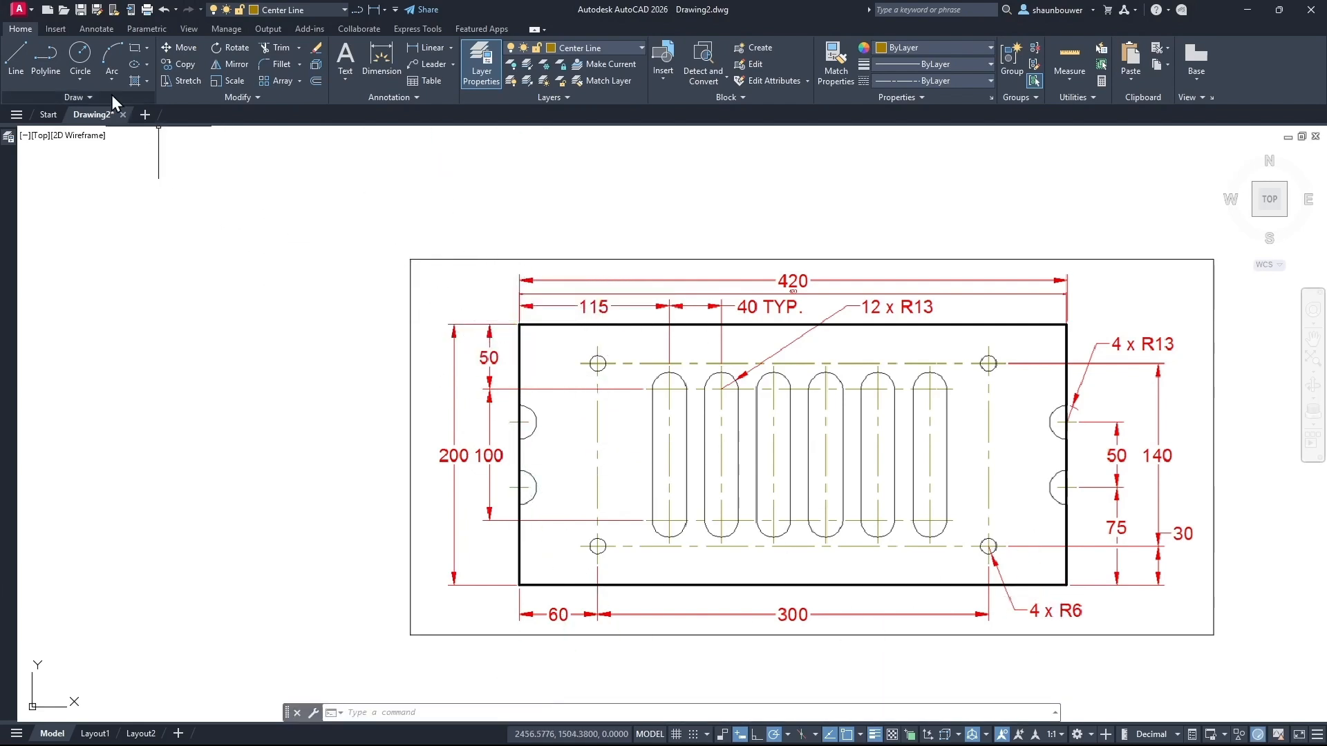
click(58, 60)
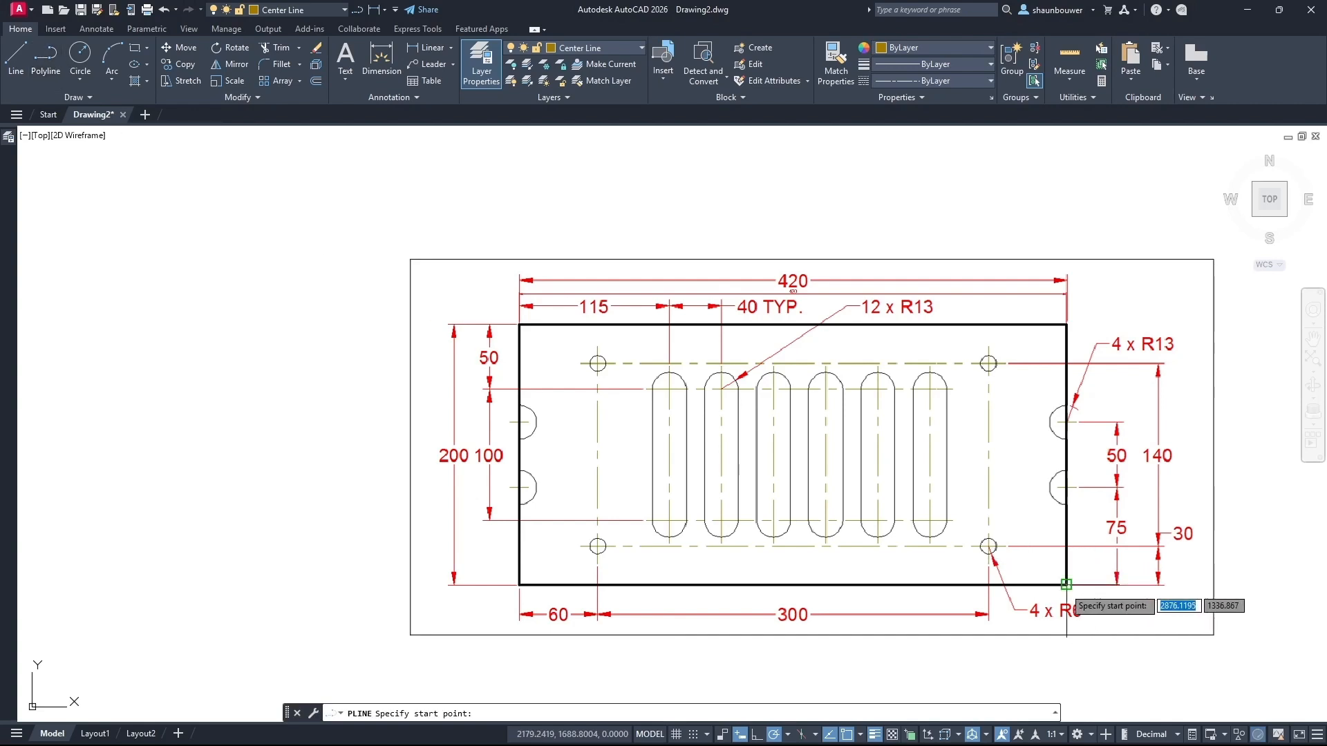
click(1066, 585)
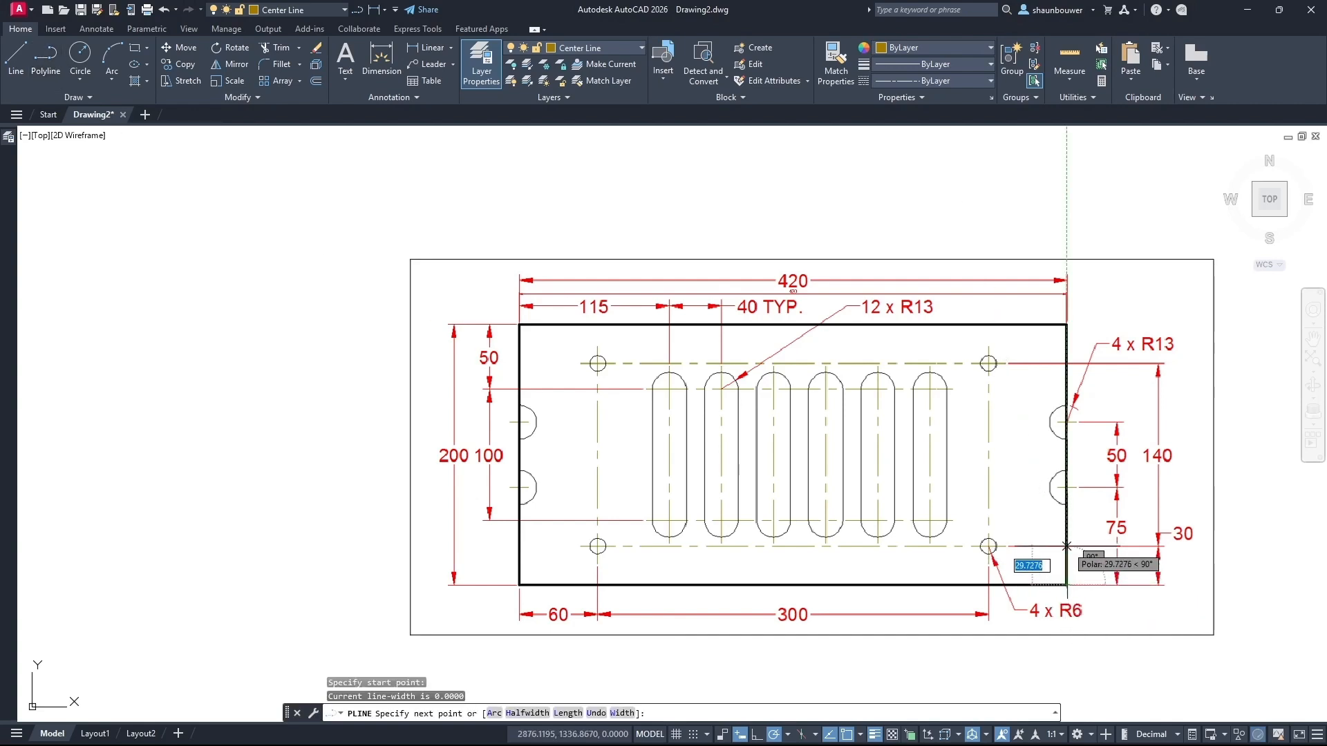
text(30)
key(Return)
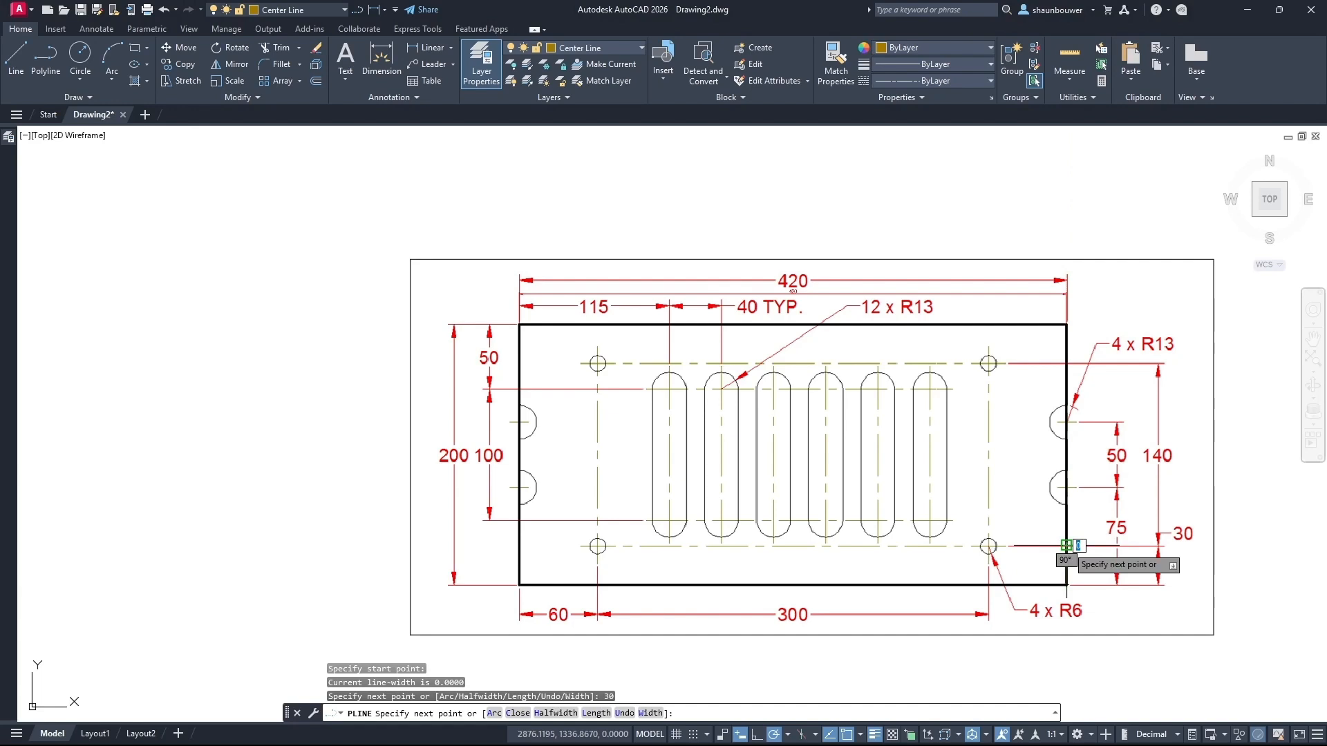
click(582, 545)
key(Escape)
key(Escape)
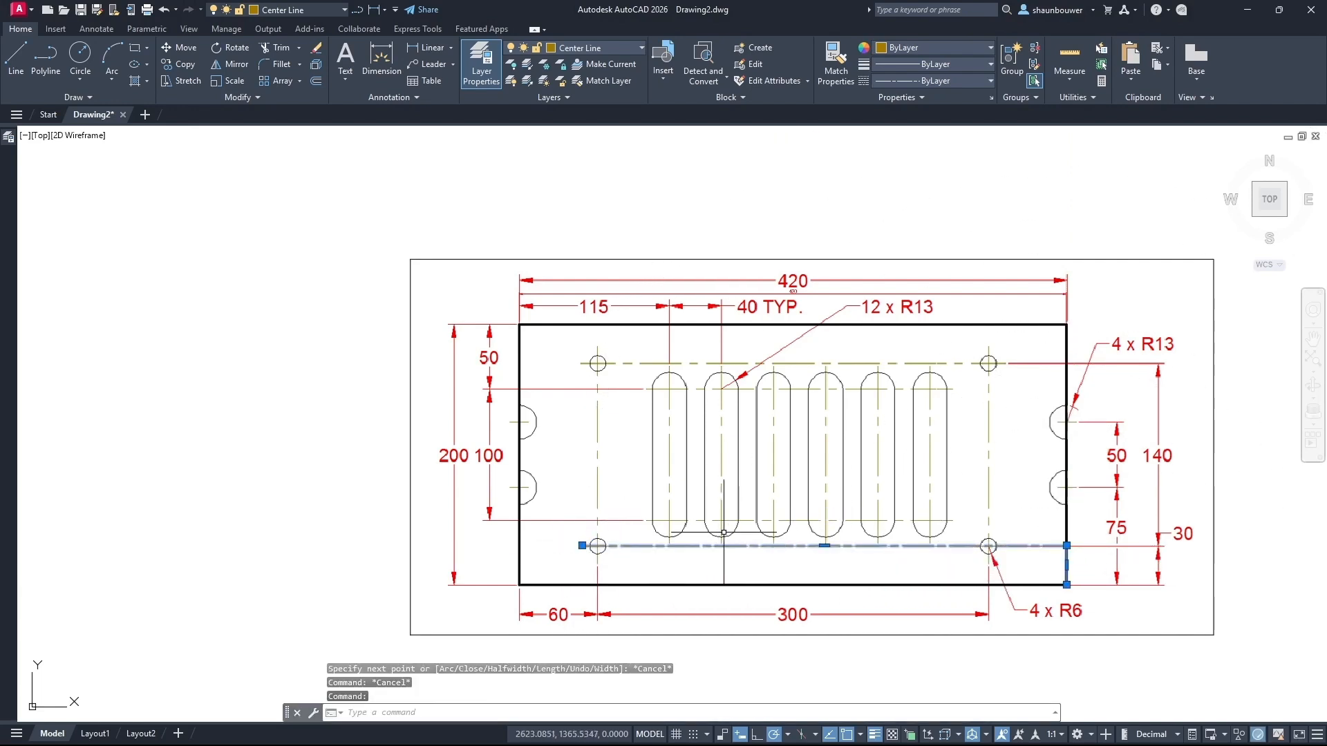
Remove the centerline polyline's vertex at the plate corner and shorten its right end to just past the lower-right hole
mouse_move(1067, 585)
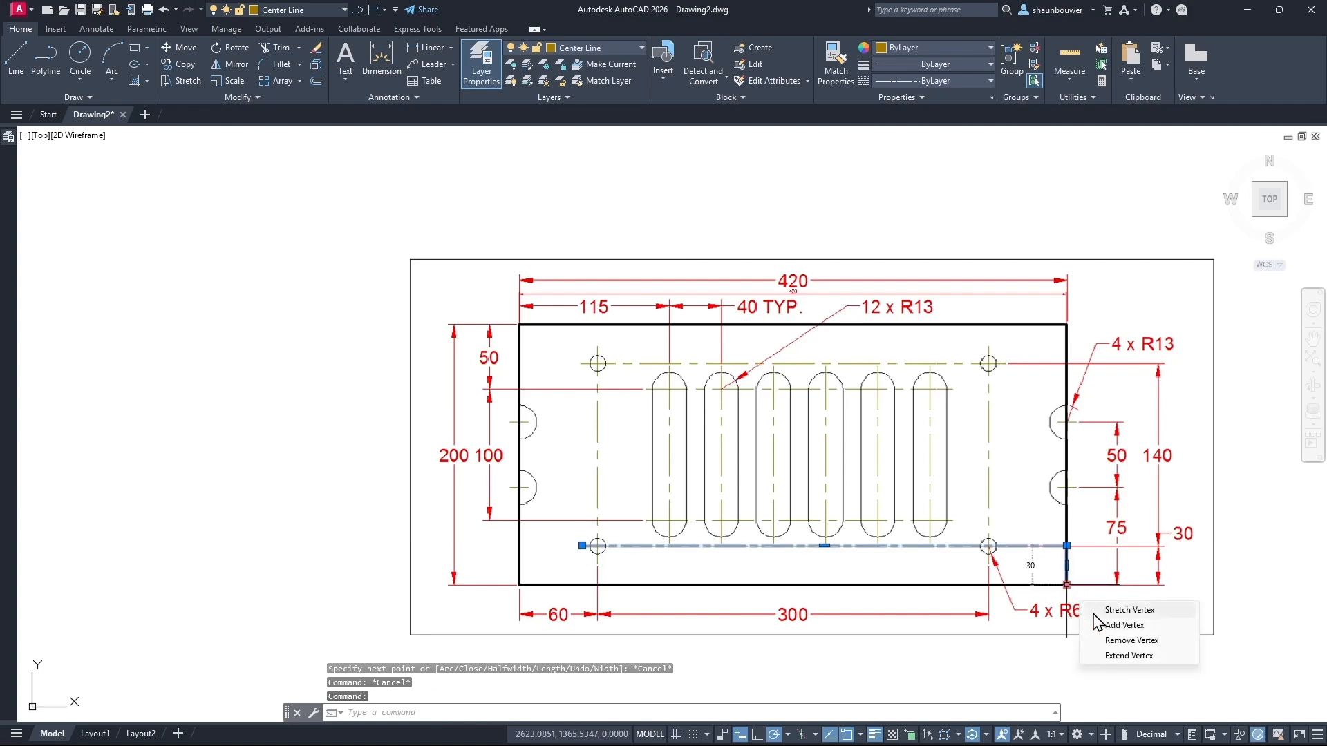
click(1116, 642)
click(1067, 545)
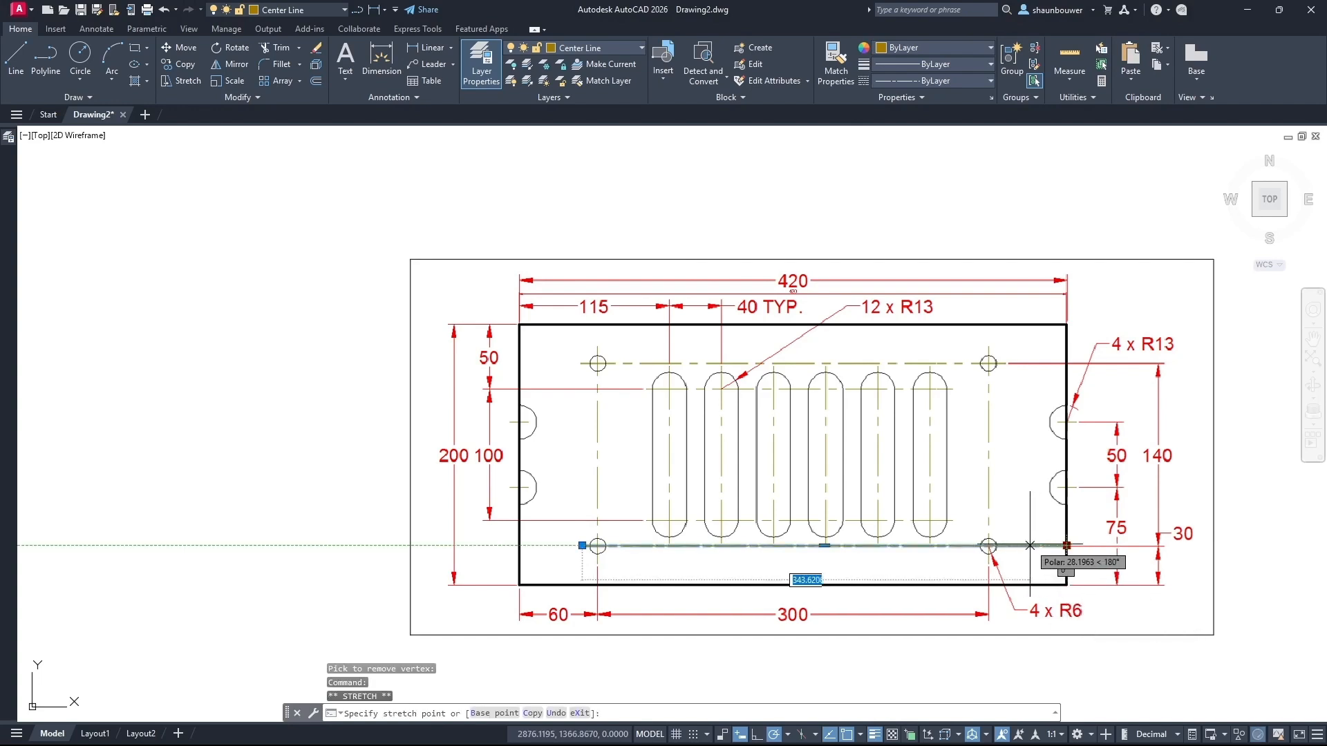
click(1013, 546)
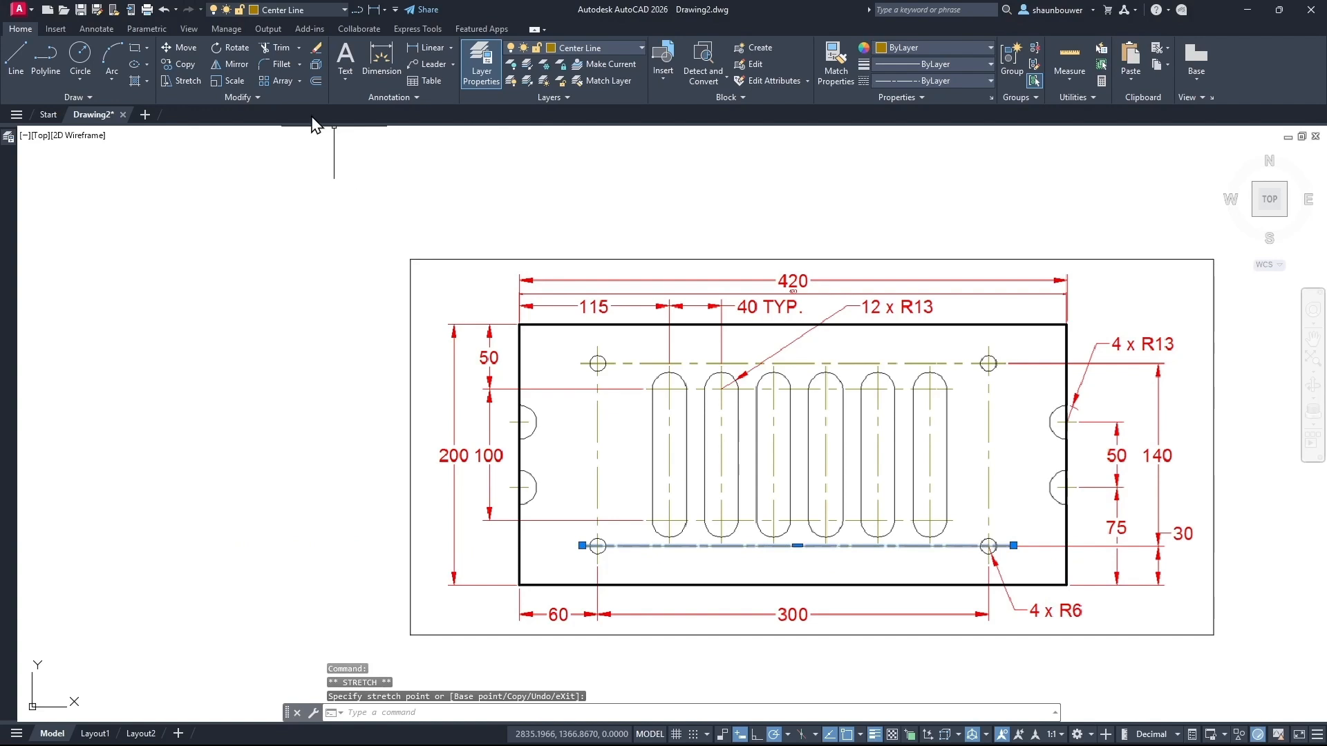
Mirror the lower centerline about the line through the midpoints of the plate's side edges, keeping the source object
click(243, 64)
click(519, 454)
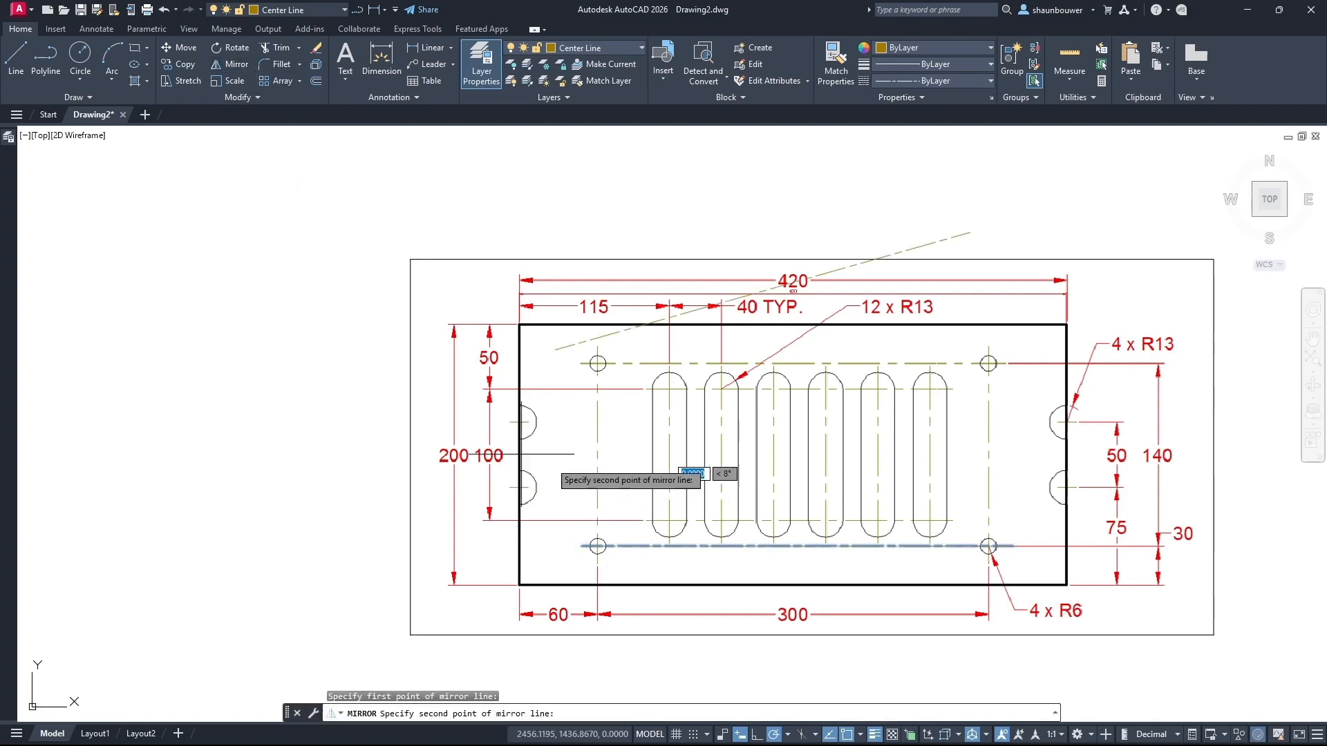
click(1067, 454)
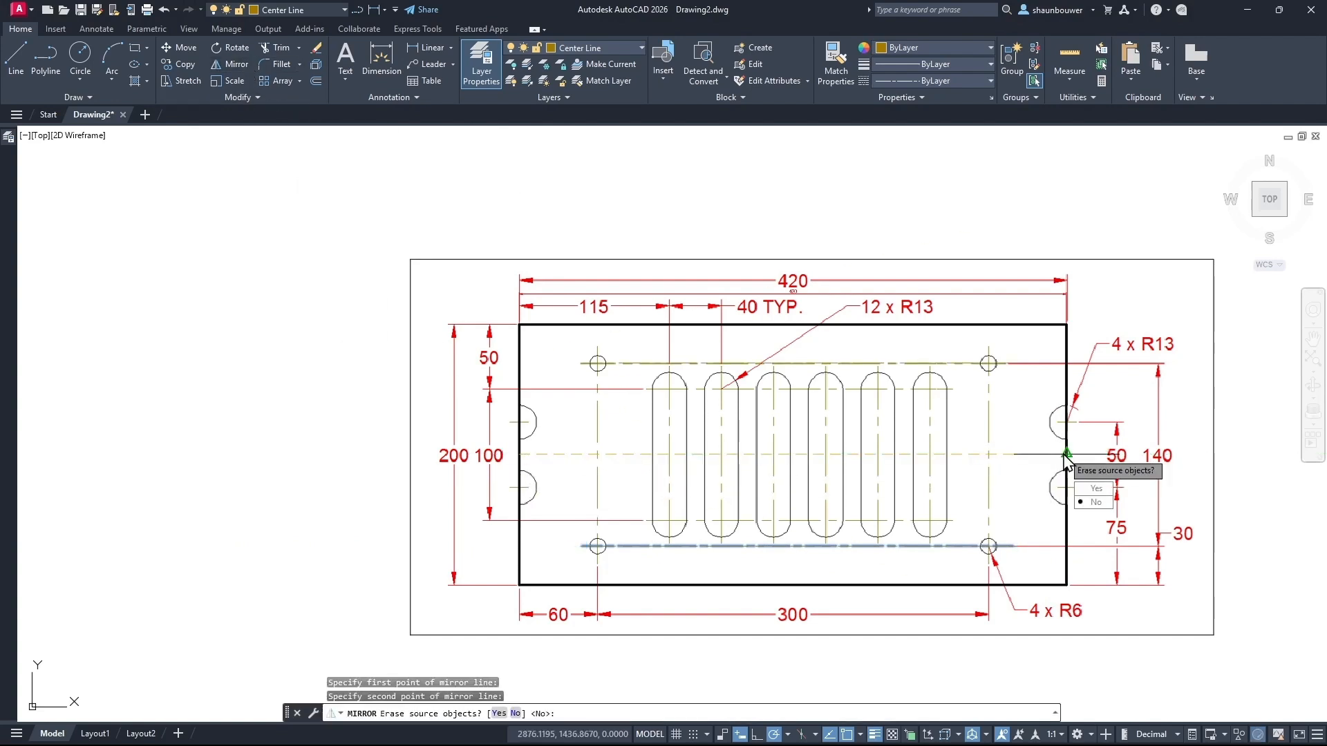
click(1094, 502)
key(Escape)
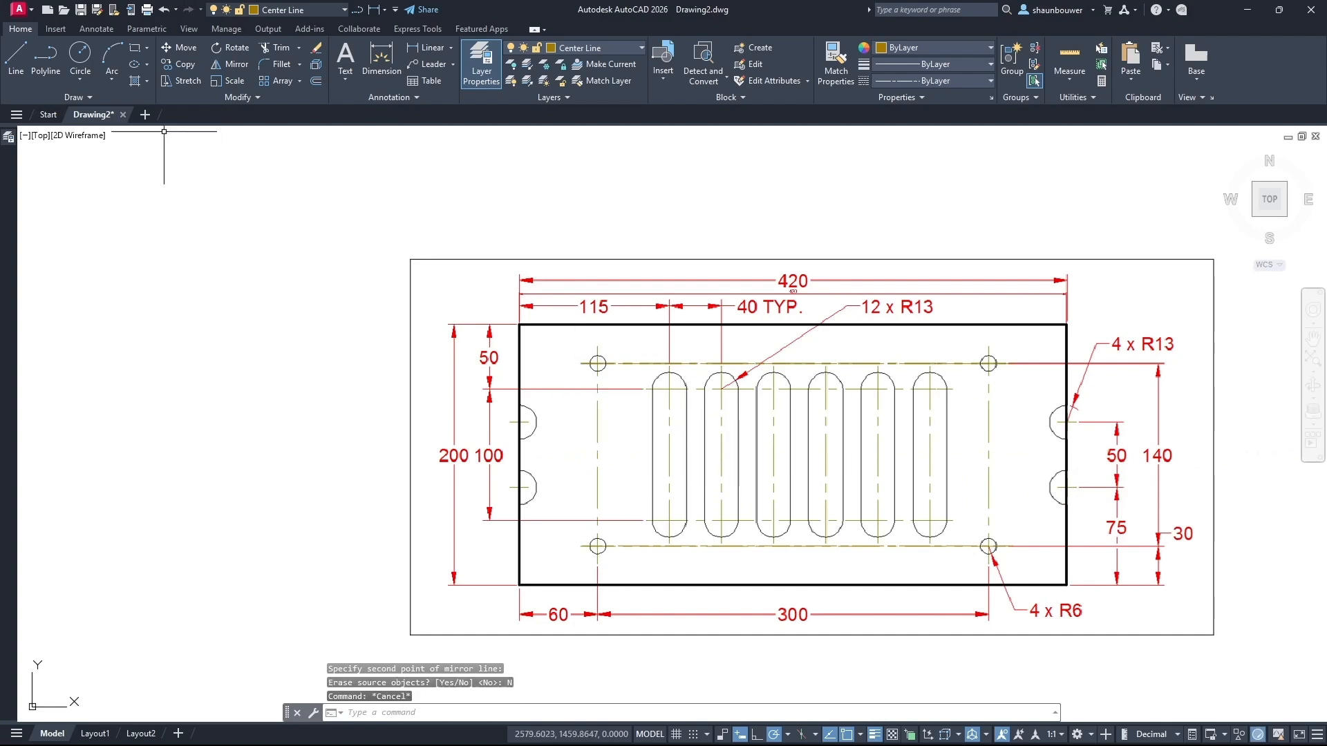
Draw a vertical centerline about 182 long from the bottom edge, 60 right of the lower-left corner, to just above the upper-left hole
click(48, 64)
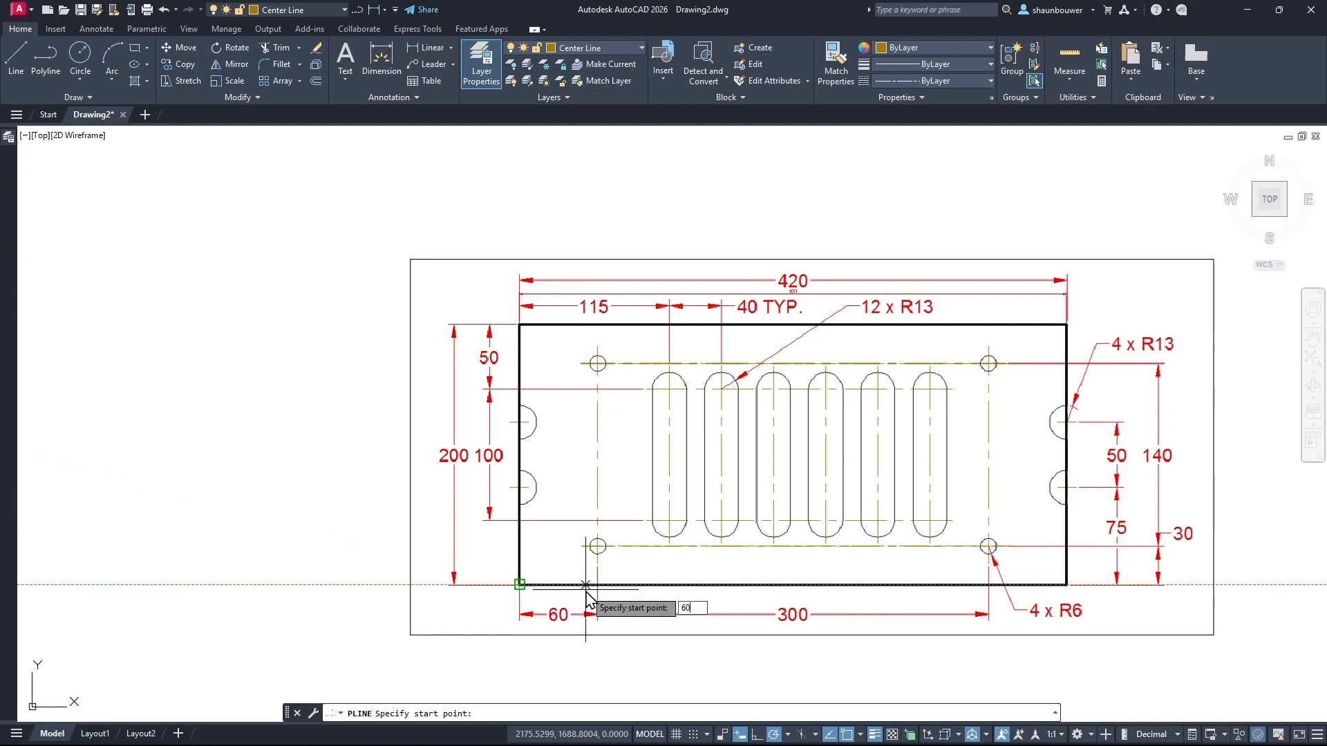
key(Return)
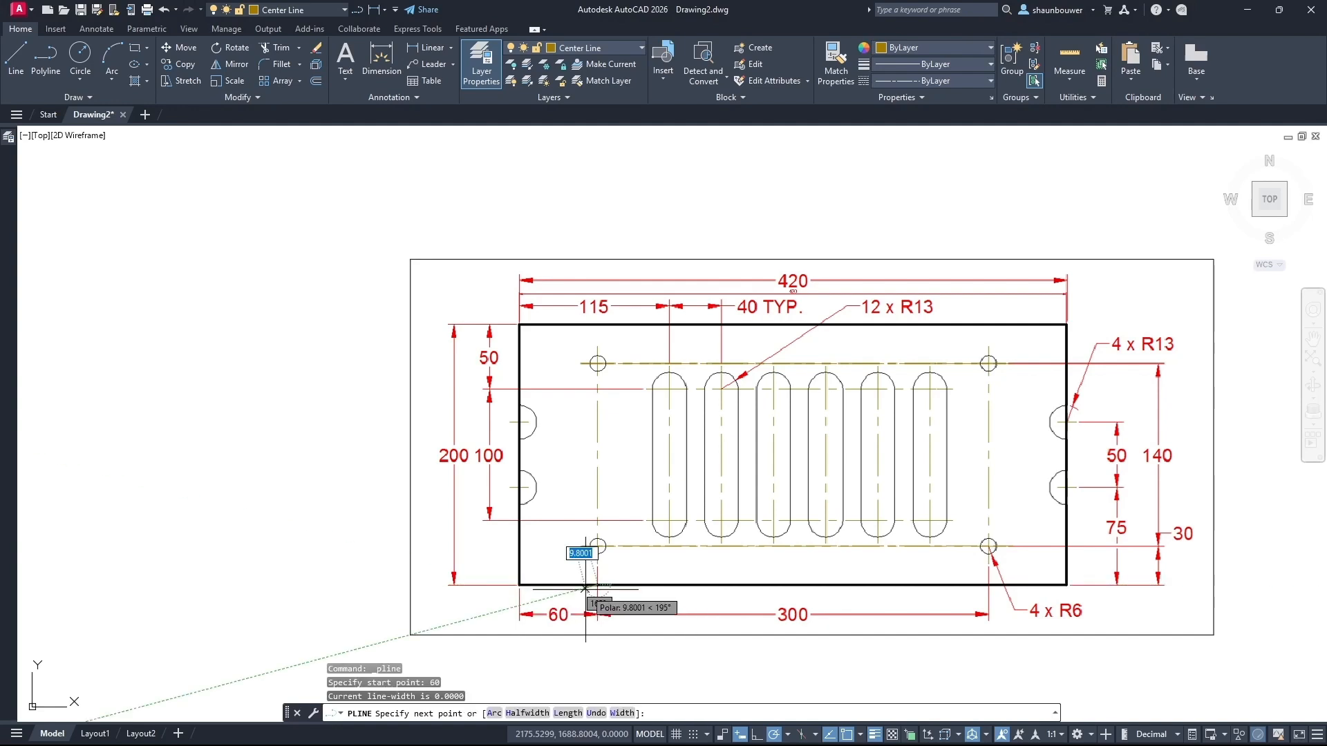
click(598, 349)
key(Escape)
key(Escape)
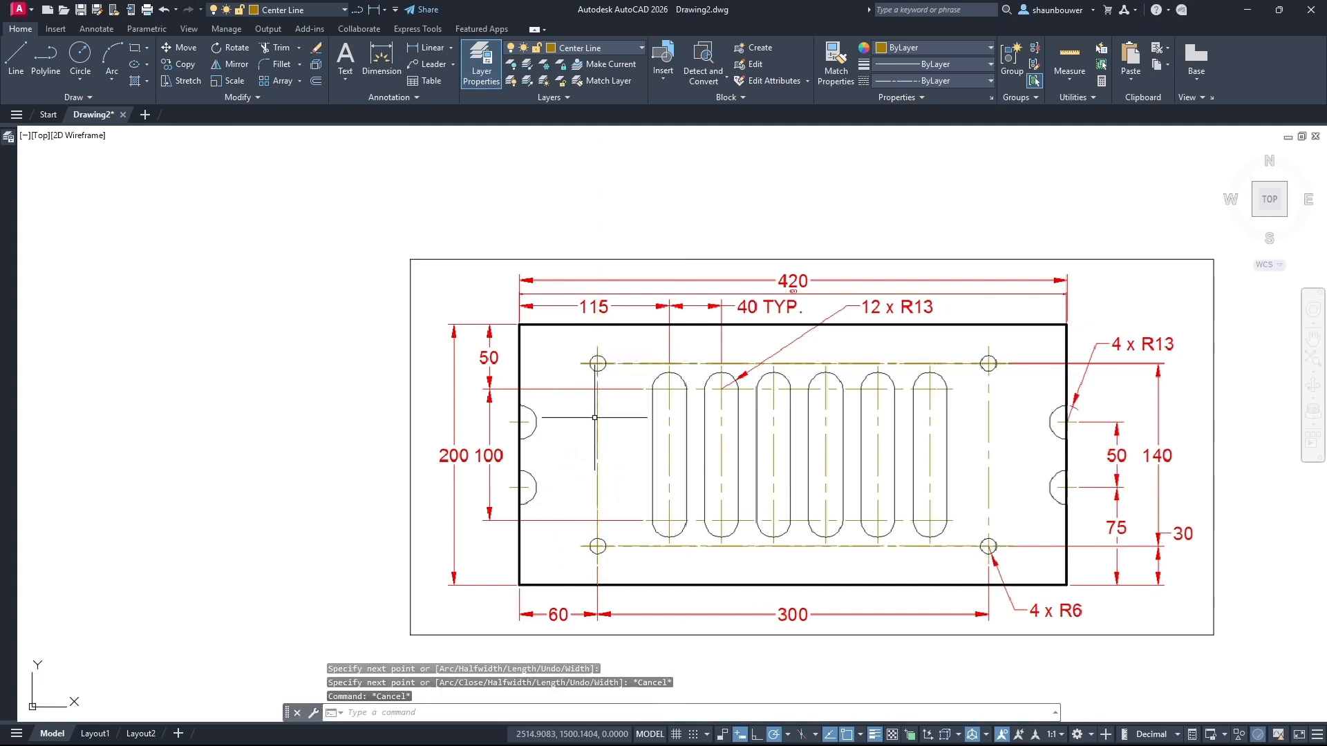
Shorten the lower end of the left vertical centerline to just below the lower-left hole
click(598, 421)
click(598, 584)
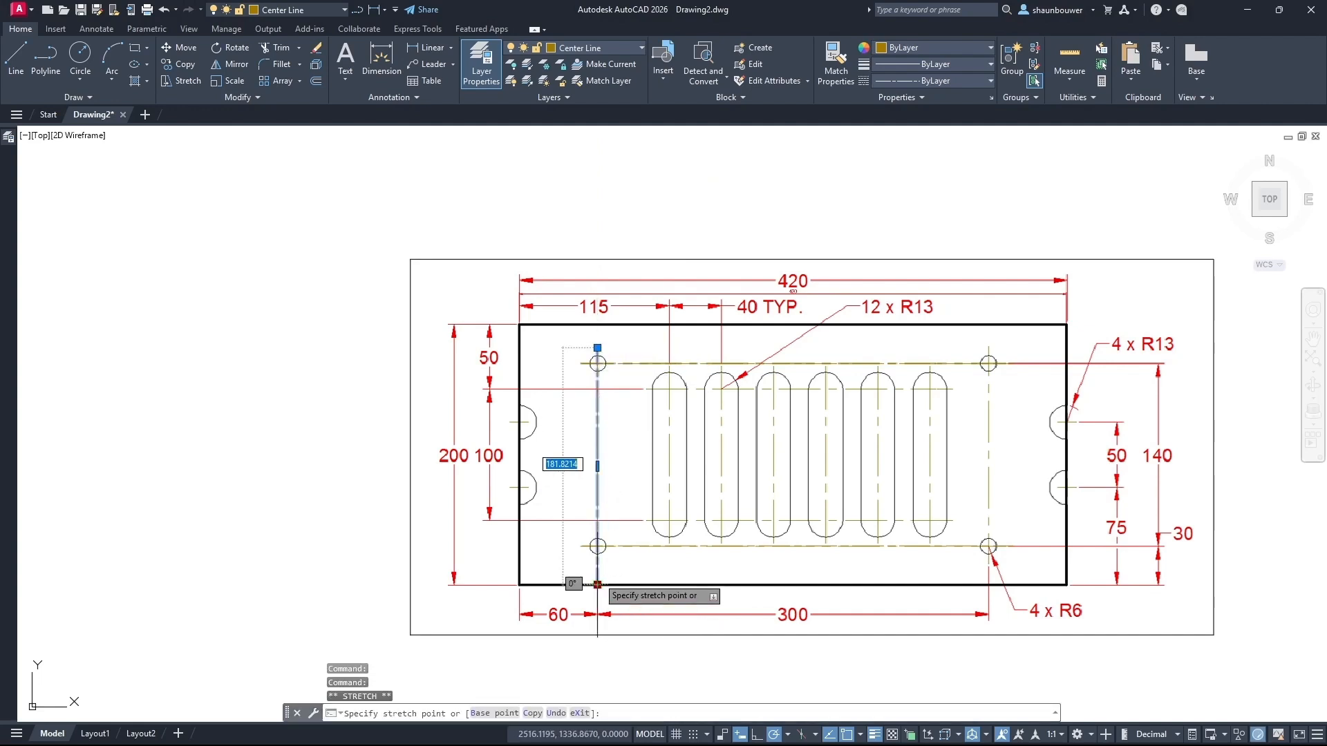
click(598, 564)
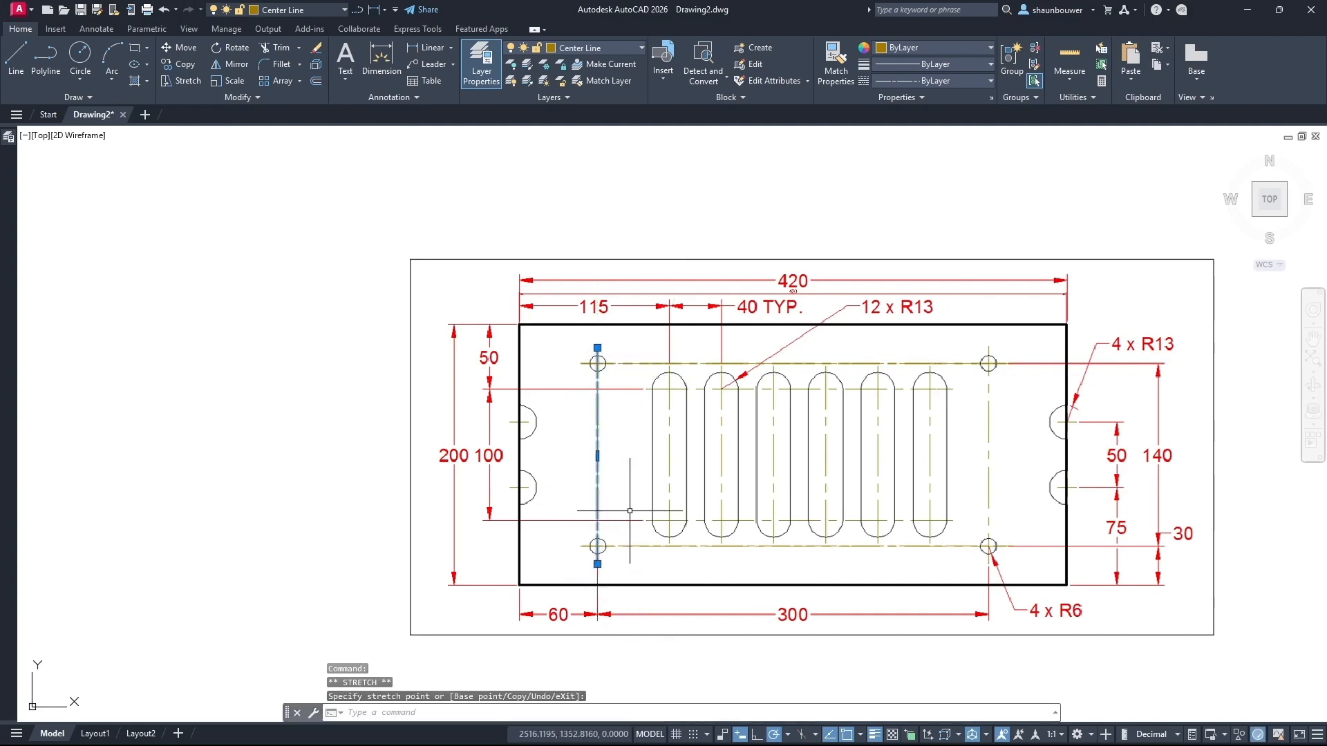
Mirror the left vertical centerline about a vertical line through the midpoint of the plate's top edge, keeping the source object
click(226, 63)
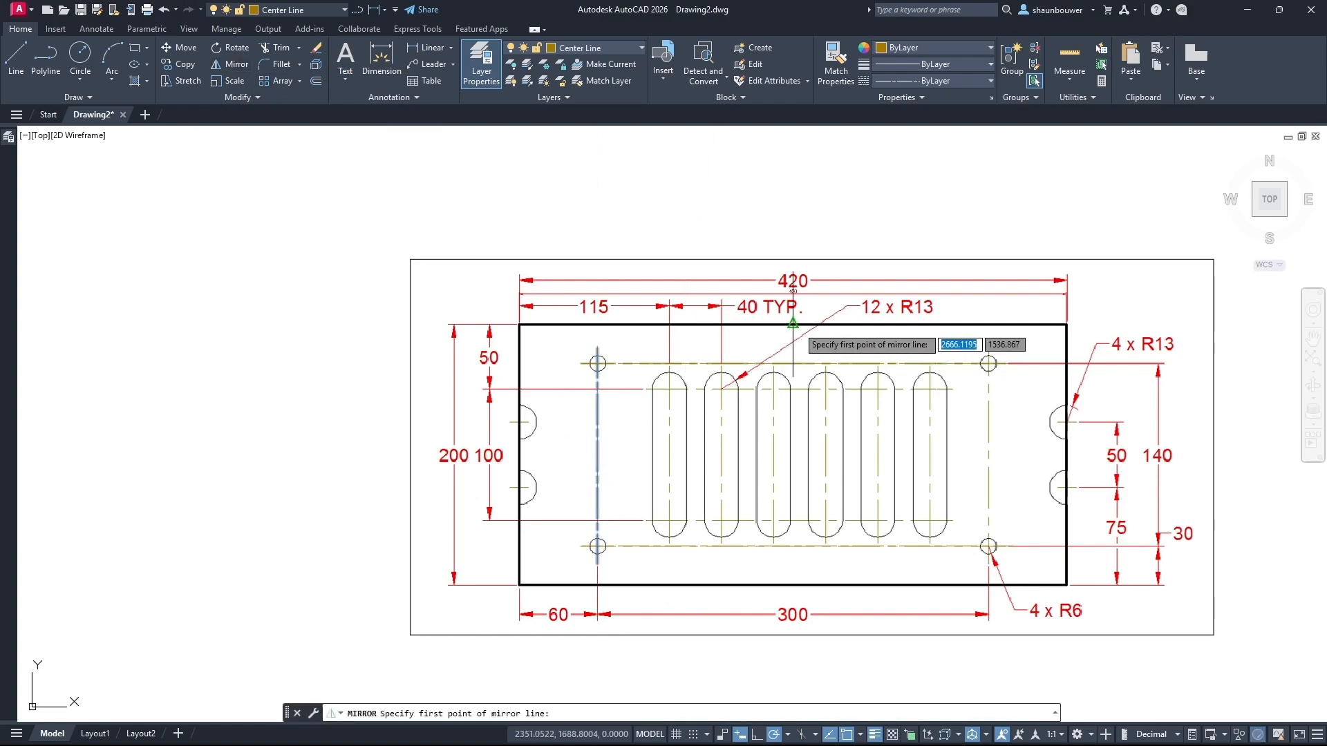
click(792, 323)
click(793, 504)
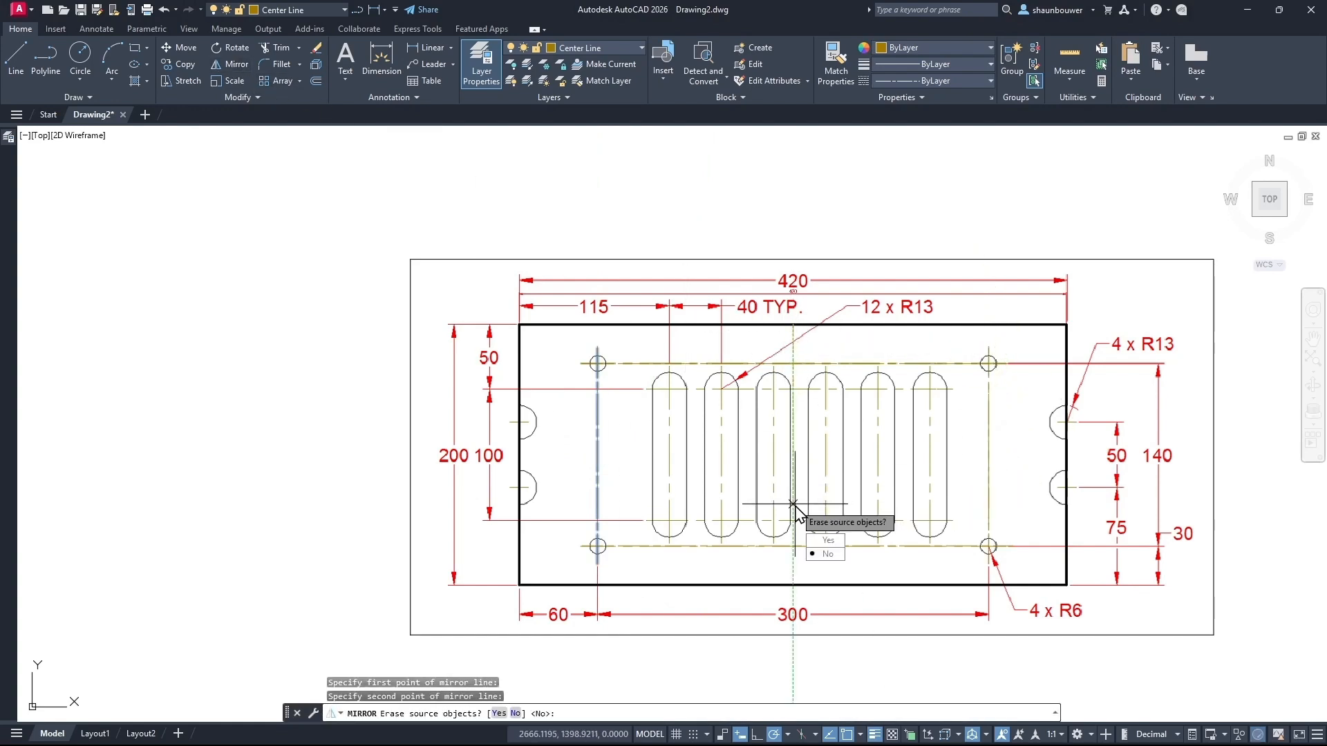
click(837, 554)
key(Escape)
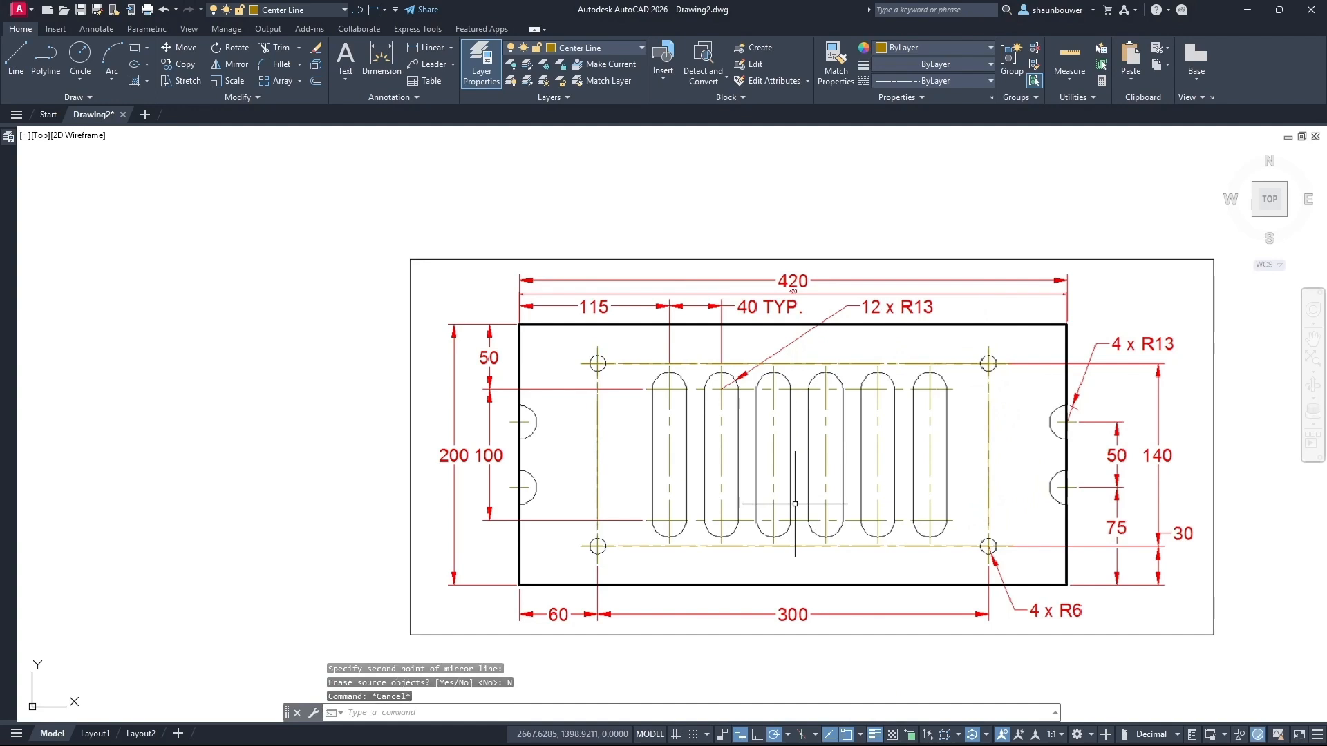
Draw a horizontal centerline about 343 long from the plate's left edge, 50 below the upper-left corner, and shorten its left end to just before the first slot
click(49, 51)
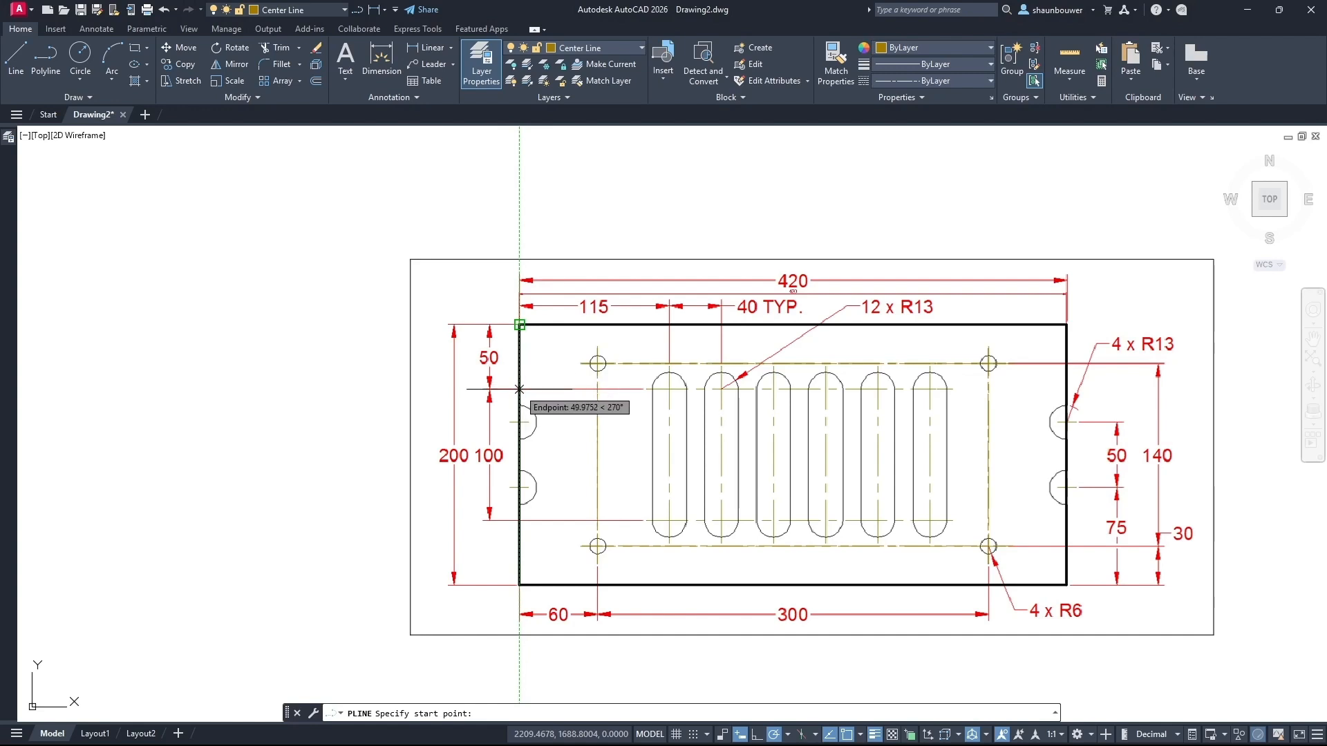
key(Return)
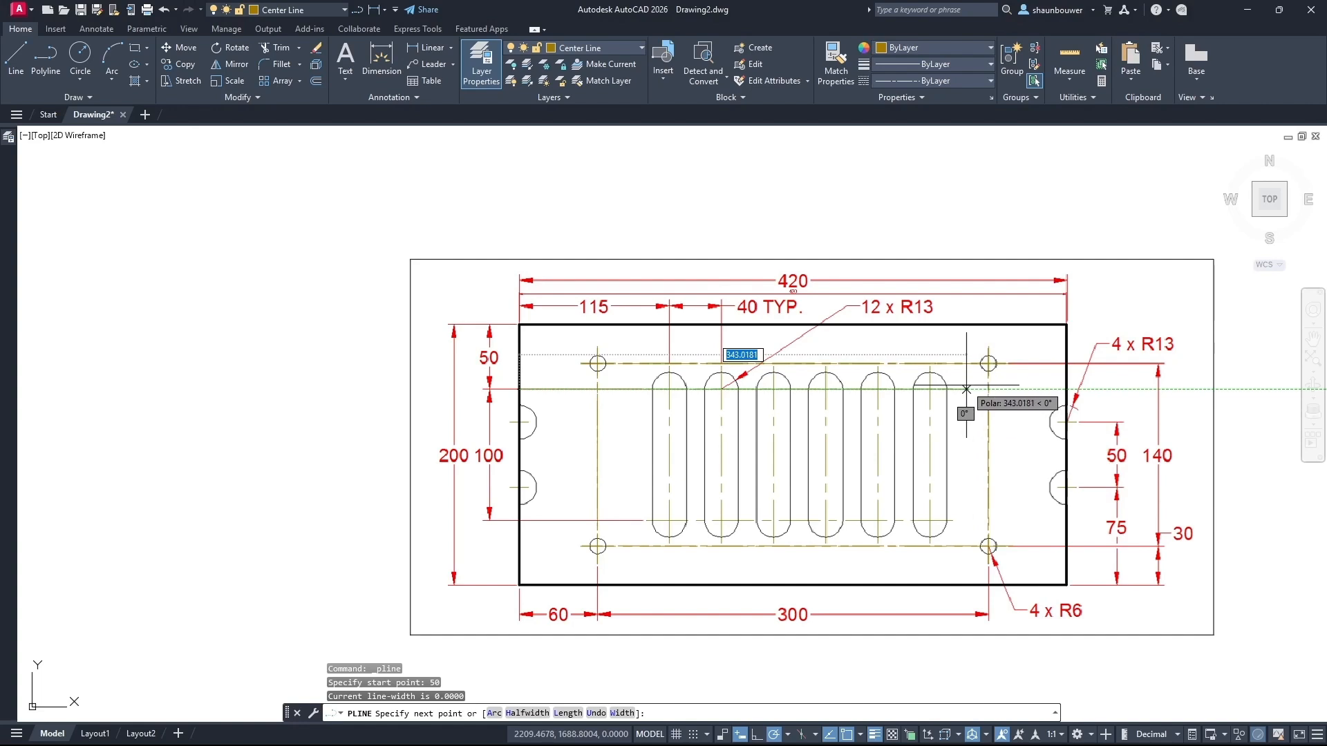
key(Escape)
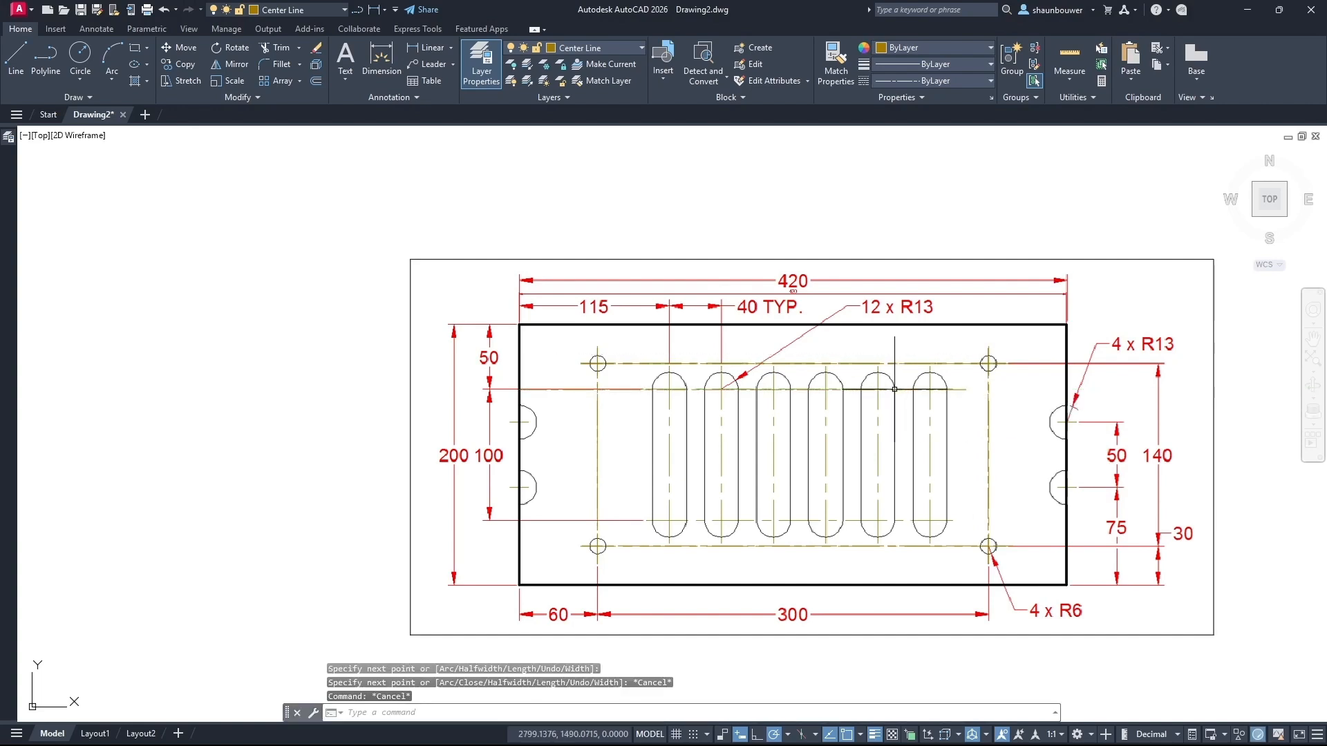
click(894, 389)
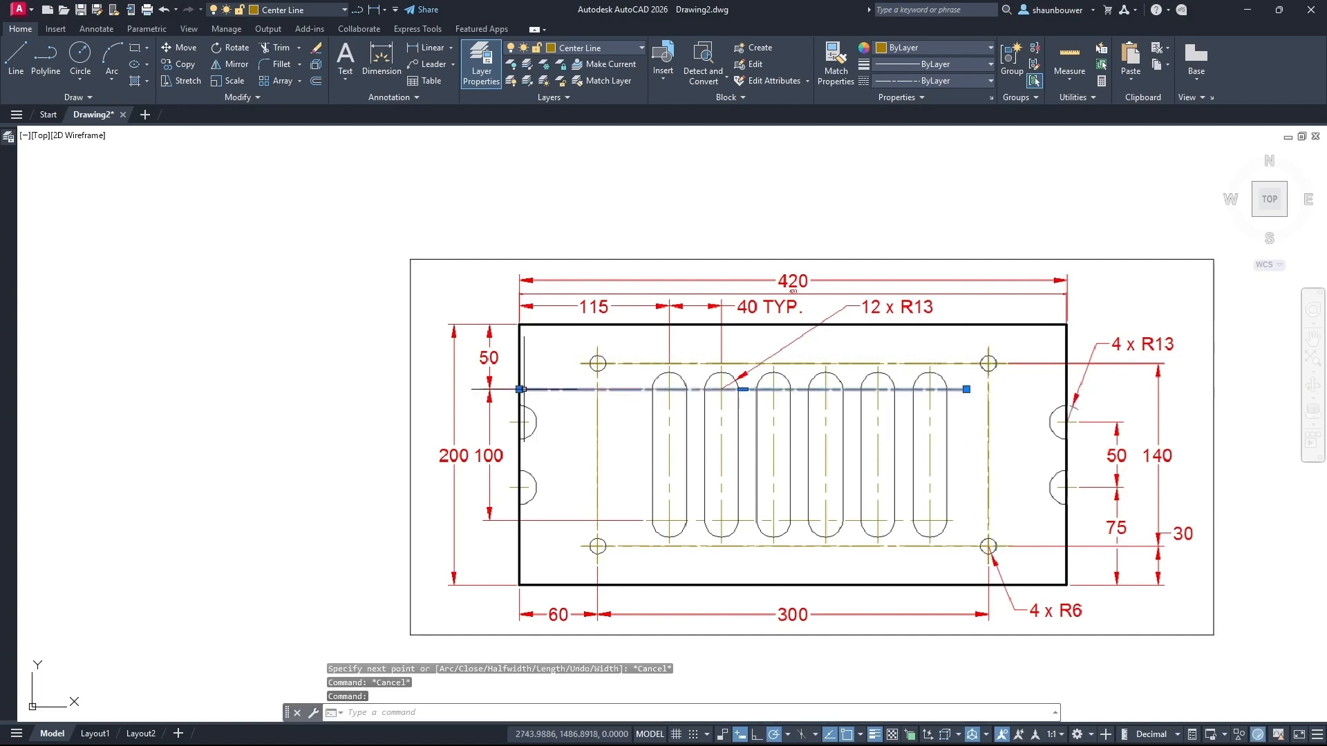
click(520, 389)
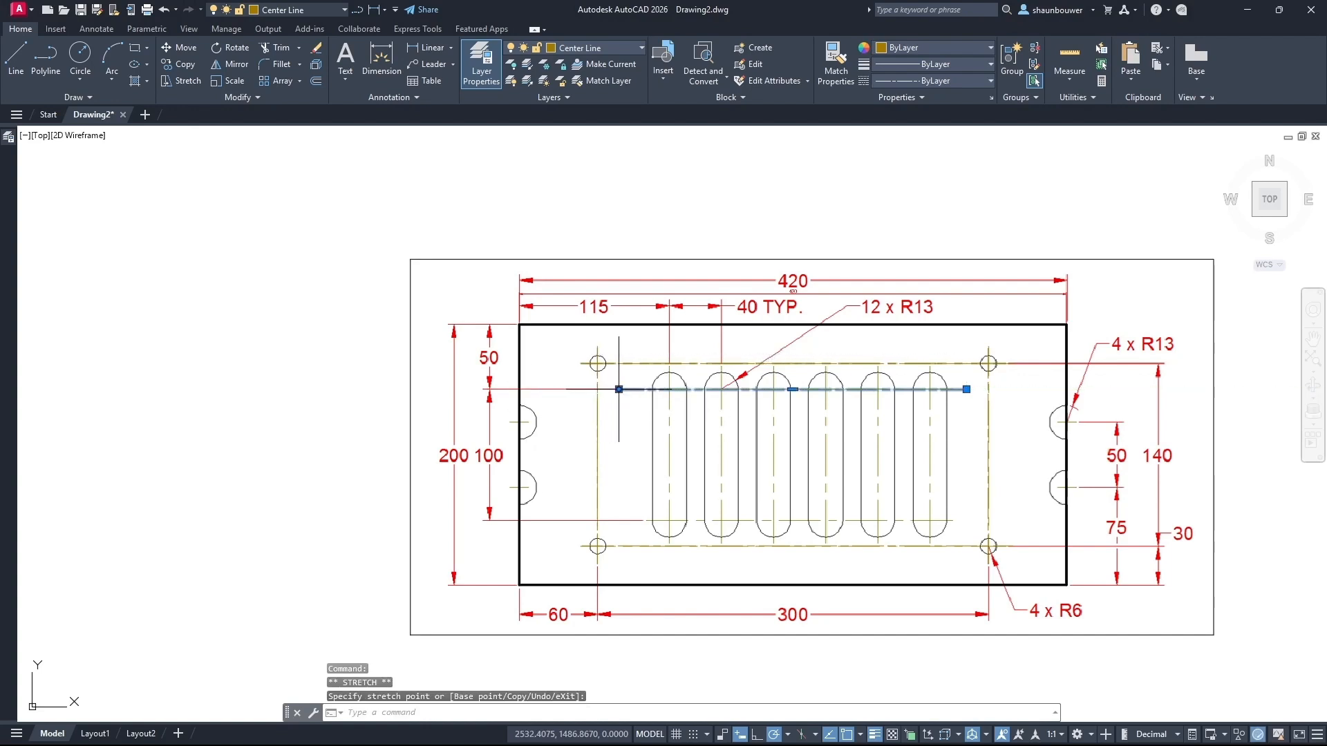
Mirror the upper slot centerline about the line through the midpoints of the plate's side edges, keeping the source object
click(227, 63)
click(520, 454)
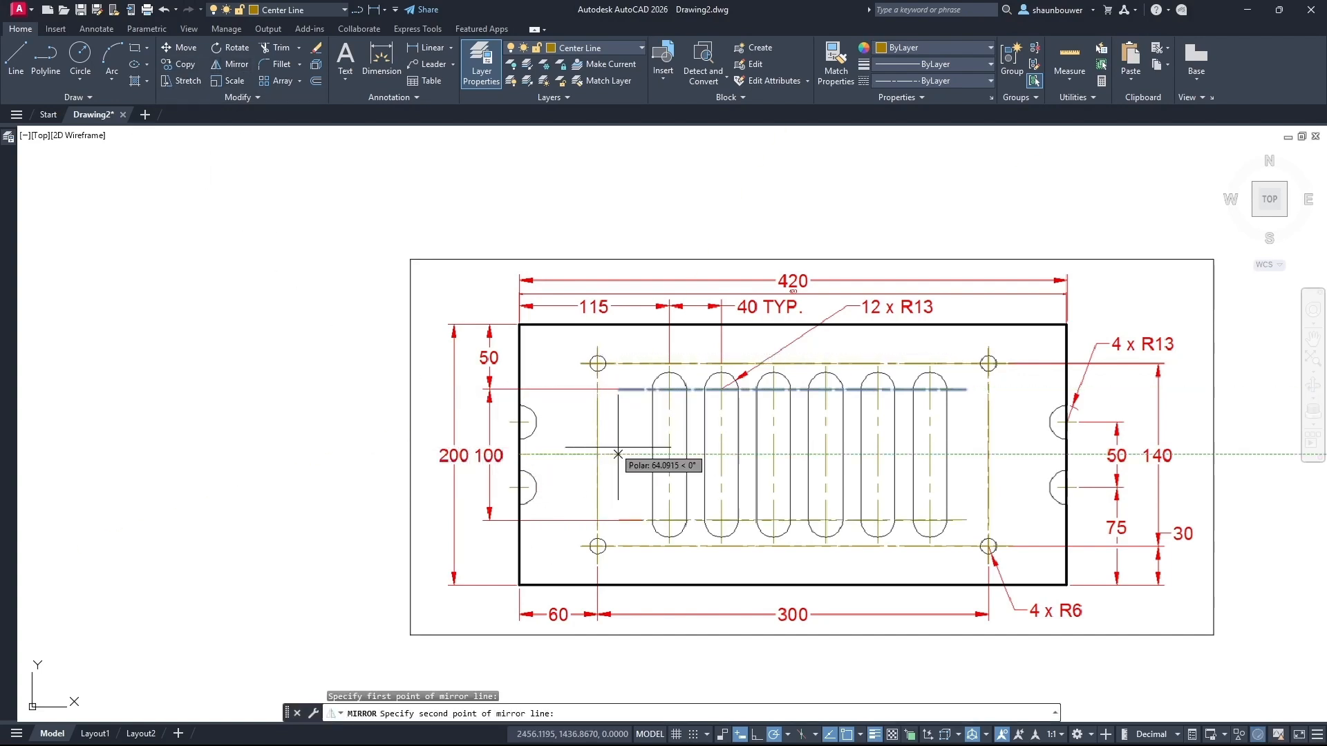
click(1067, 454)
click(1104, 512)
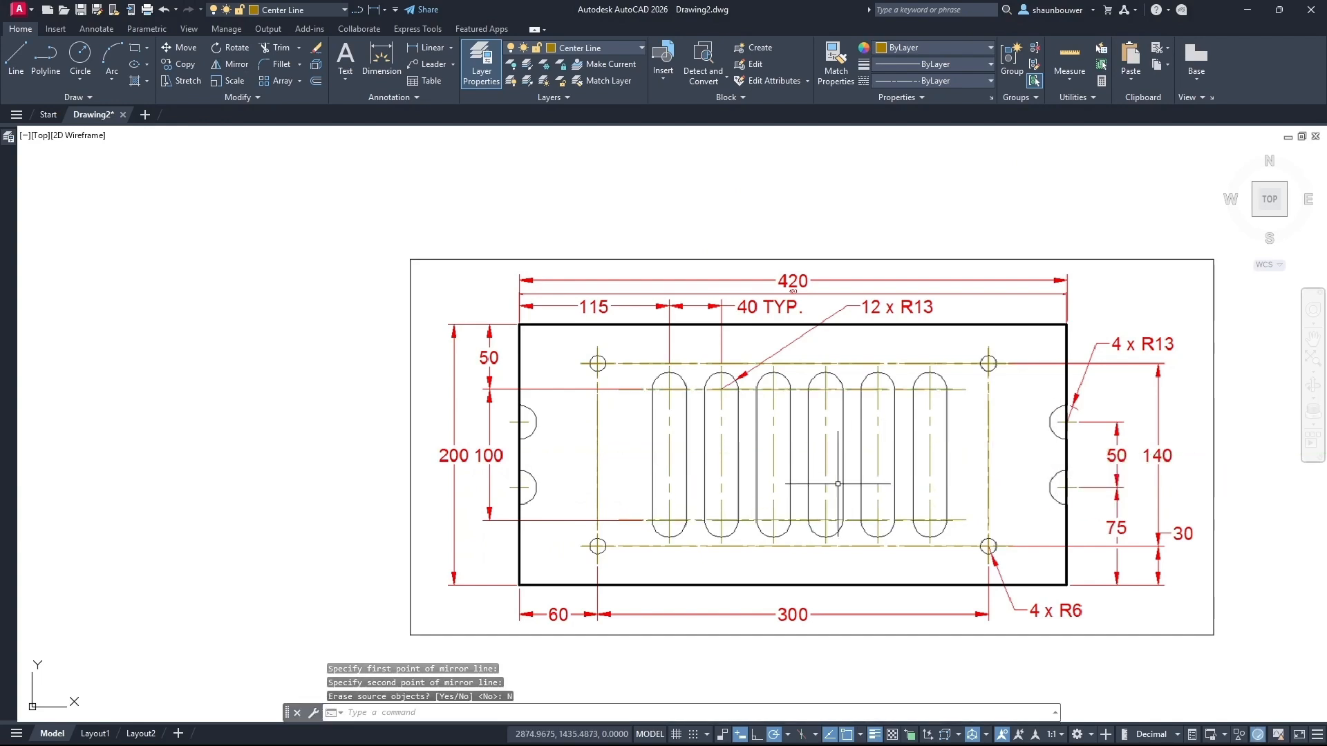
key(Escape)
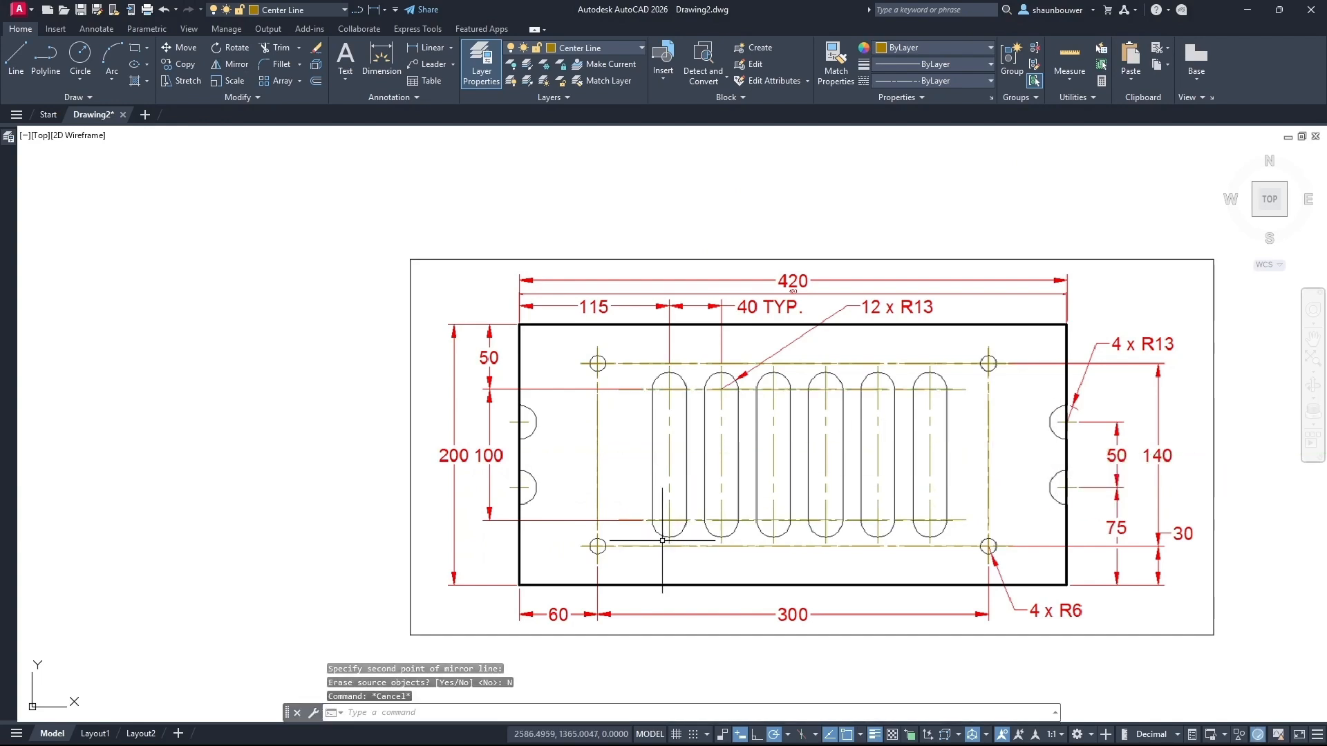
Draw a vertical centerline from the plate's top edge, 115 right of the upper-left corner, down to the lower hole centerline
click(43, 65)
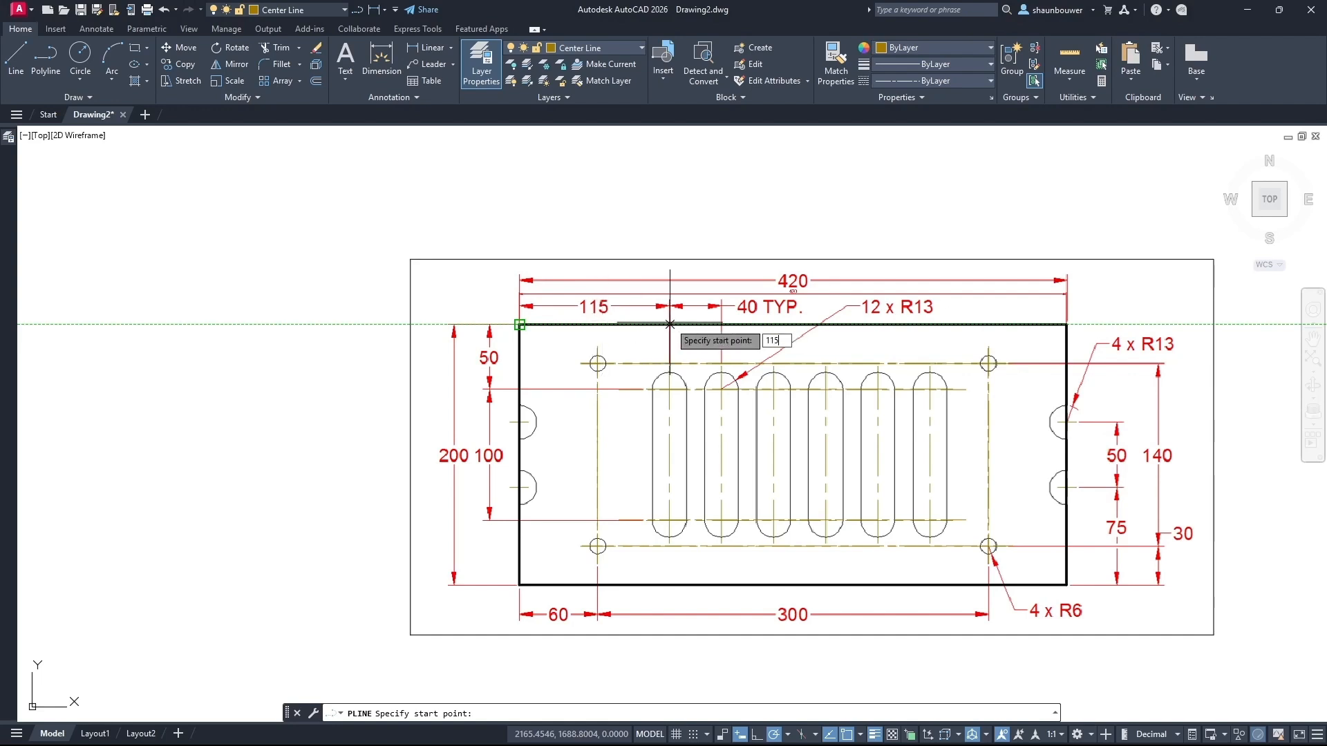
key(Return)
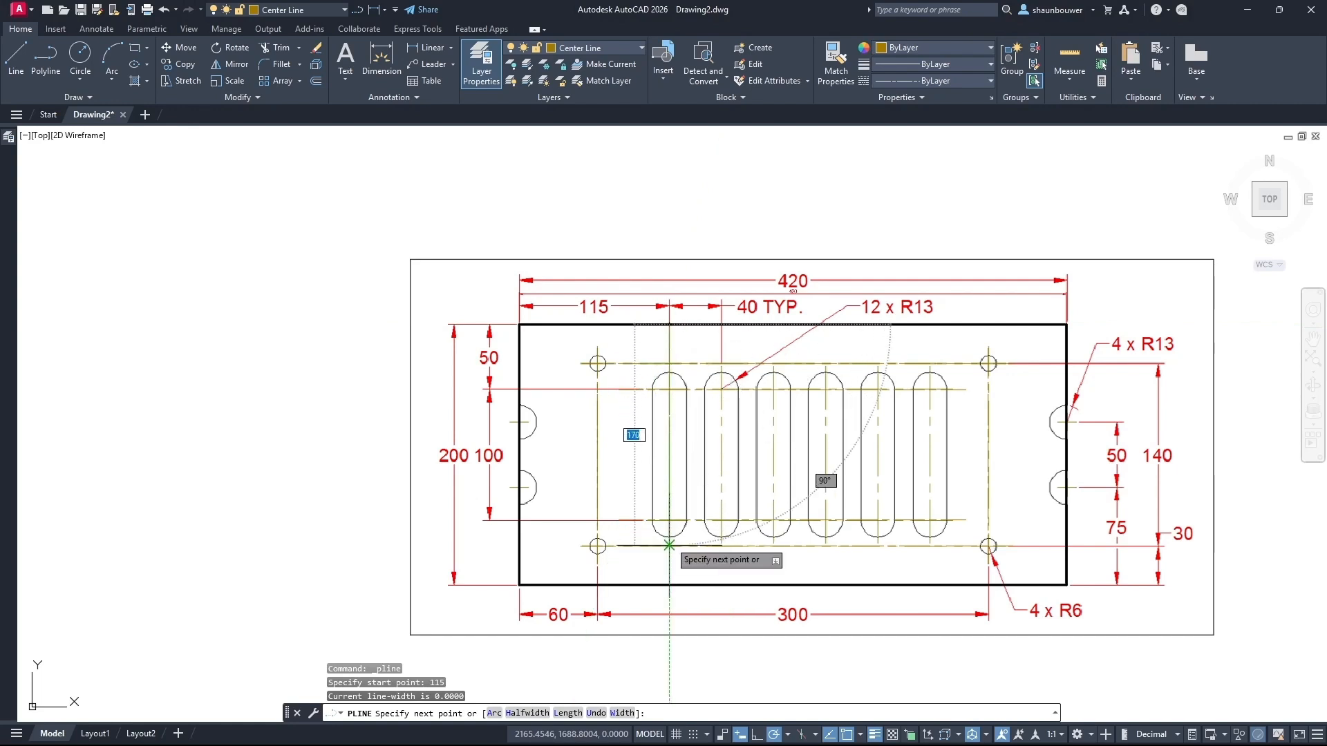
click(669, 546)
key(Escape)
key(Escape)
Shorten the upper end of the first slot's vertical centerline to just above the slot
click(682, 461)
click(646, 456)
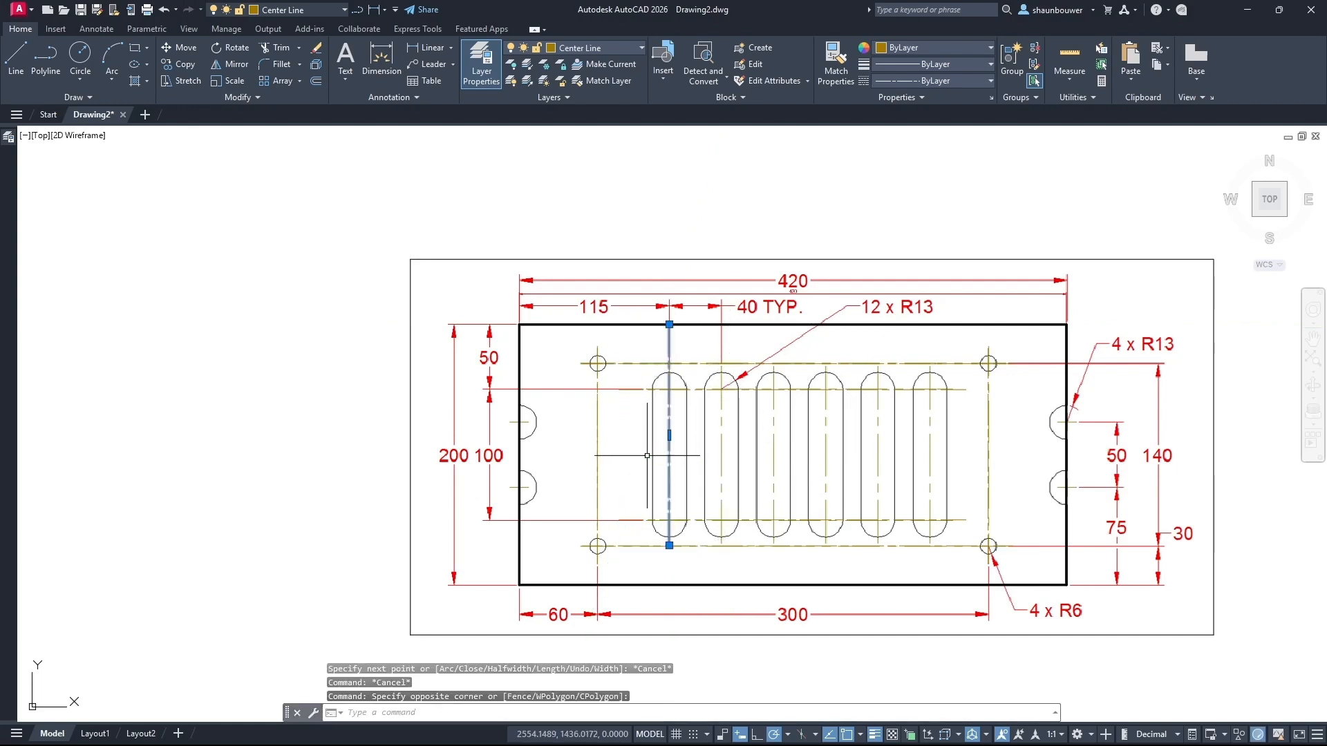
click(669, 324)
scroll(667, 350, up, 6)
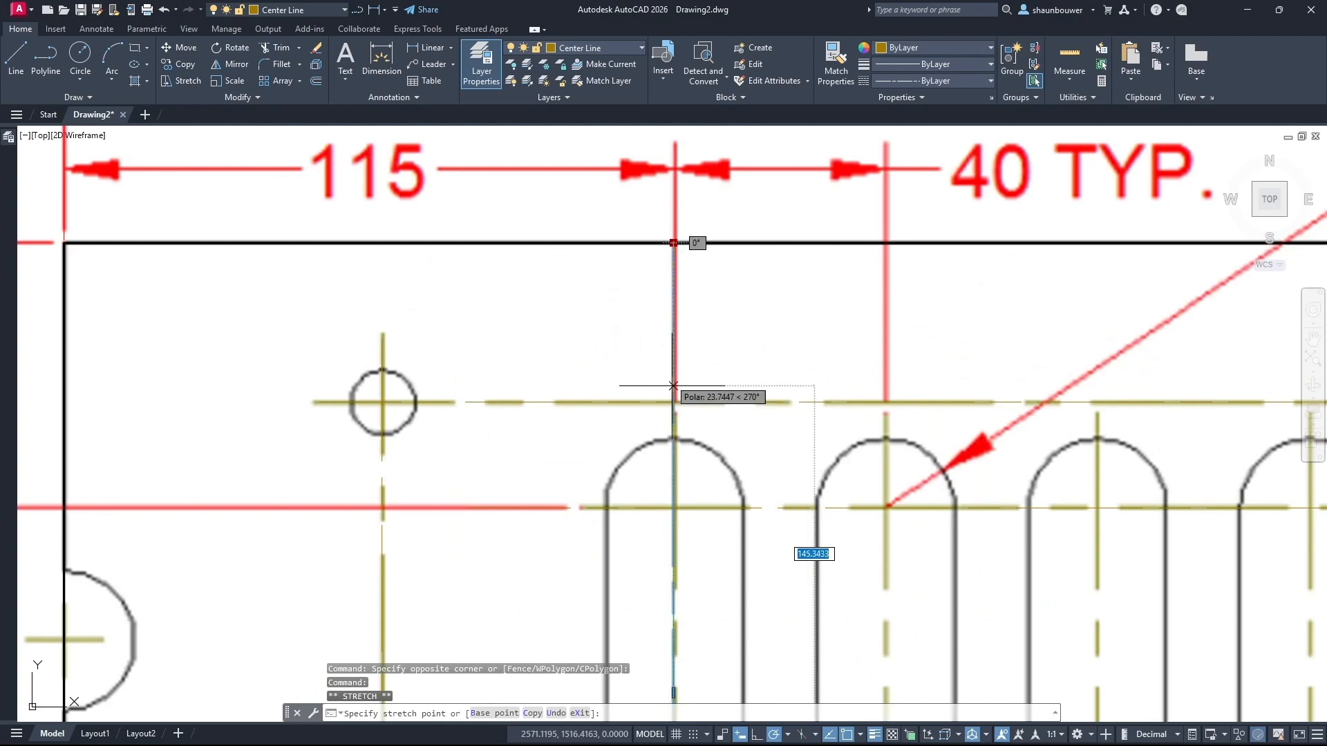
click(676, 416)
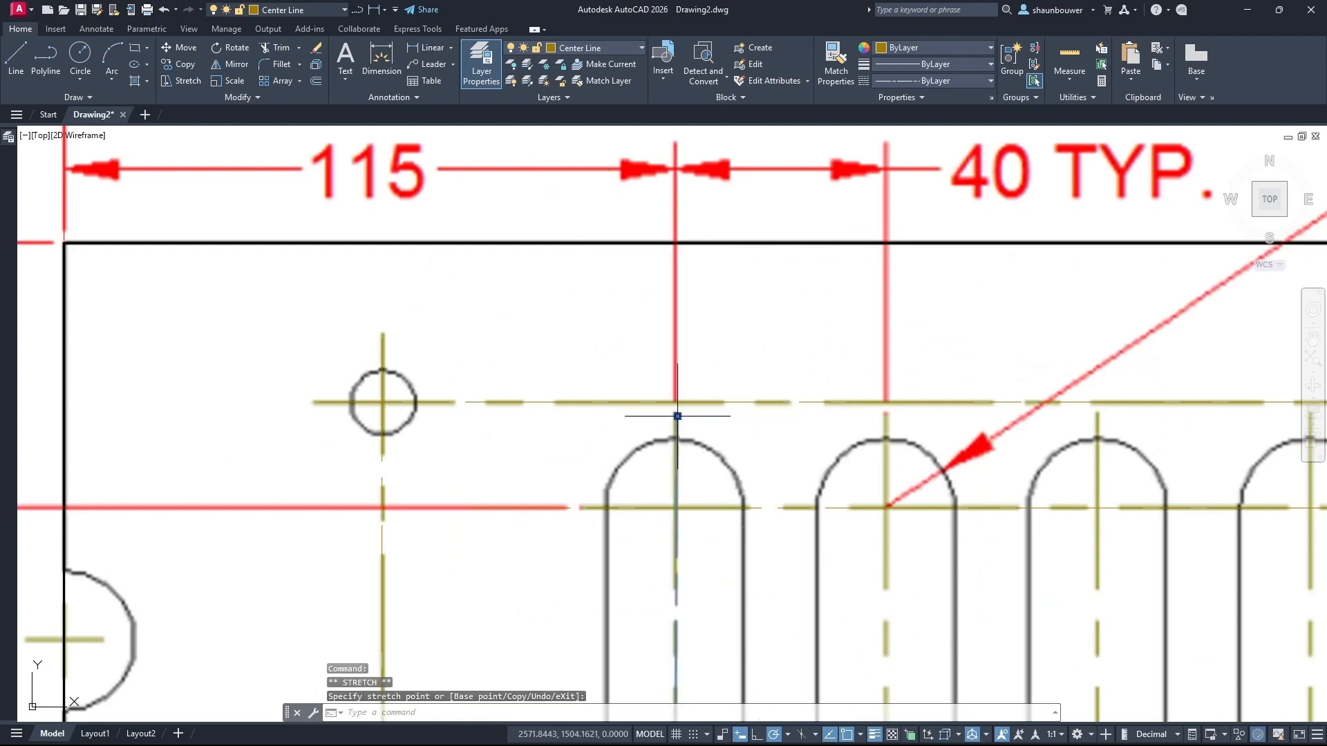
Try to pull the lower end of the first slot's centerline up to just below the slot, and undo the stretch
scroll(691, 429, down, 6)
scroll(707, 447, up, 6)
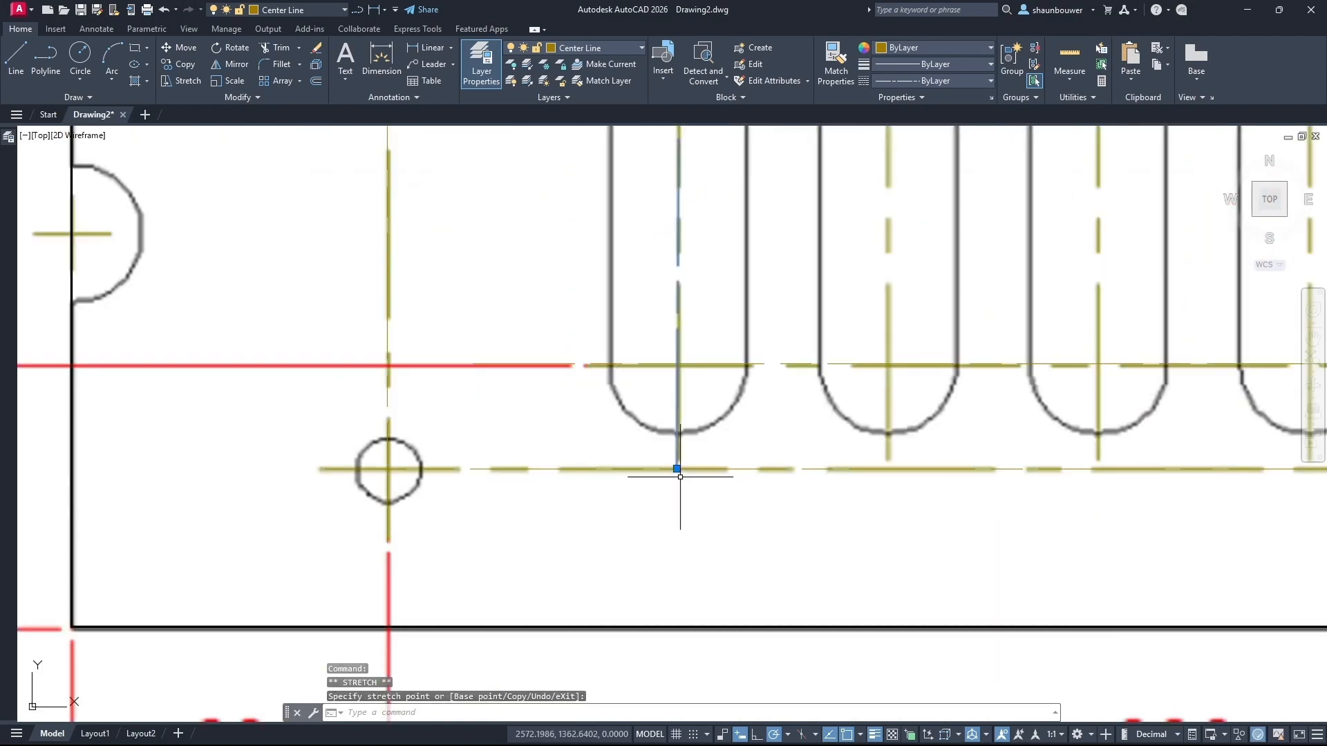
click(678, 465)
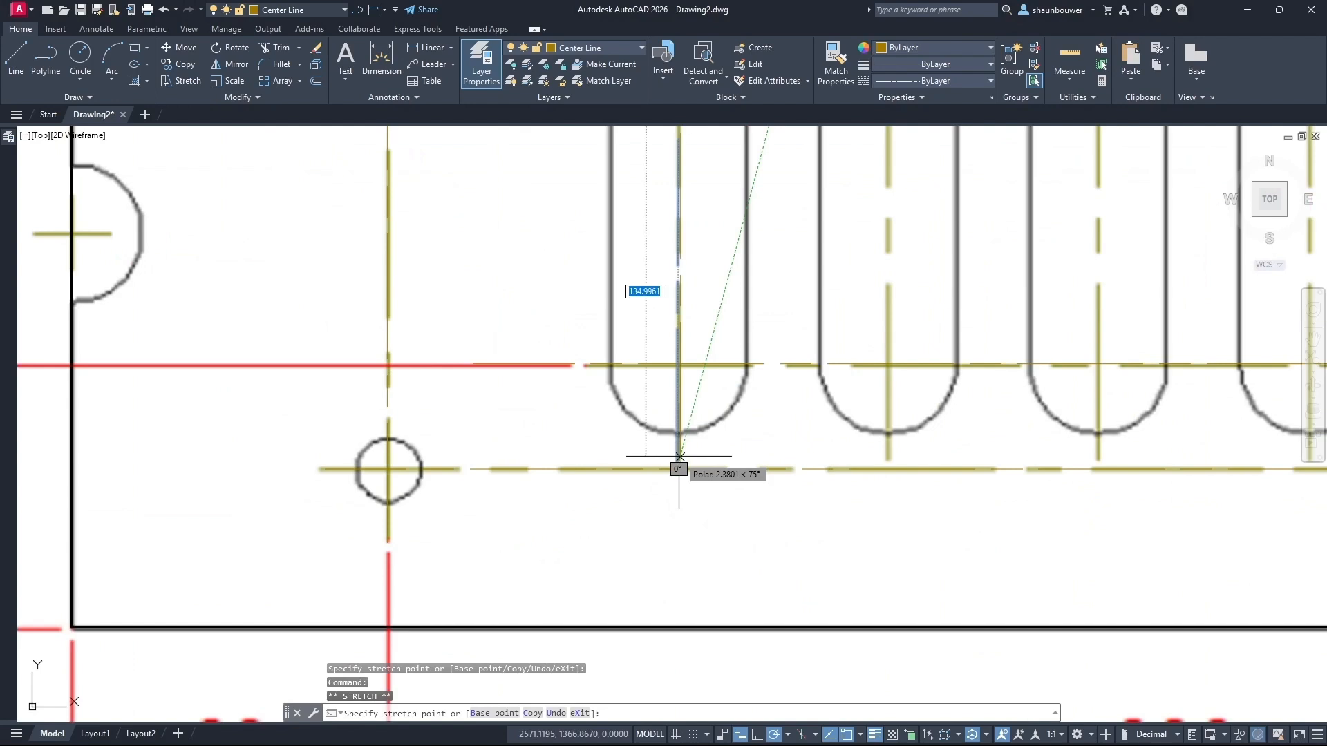
click(680, 457)
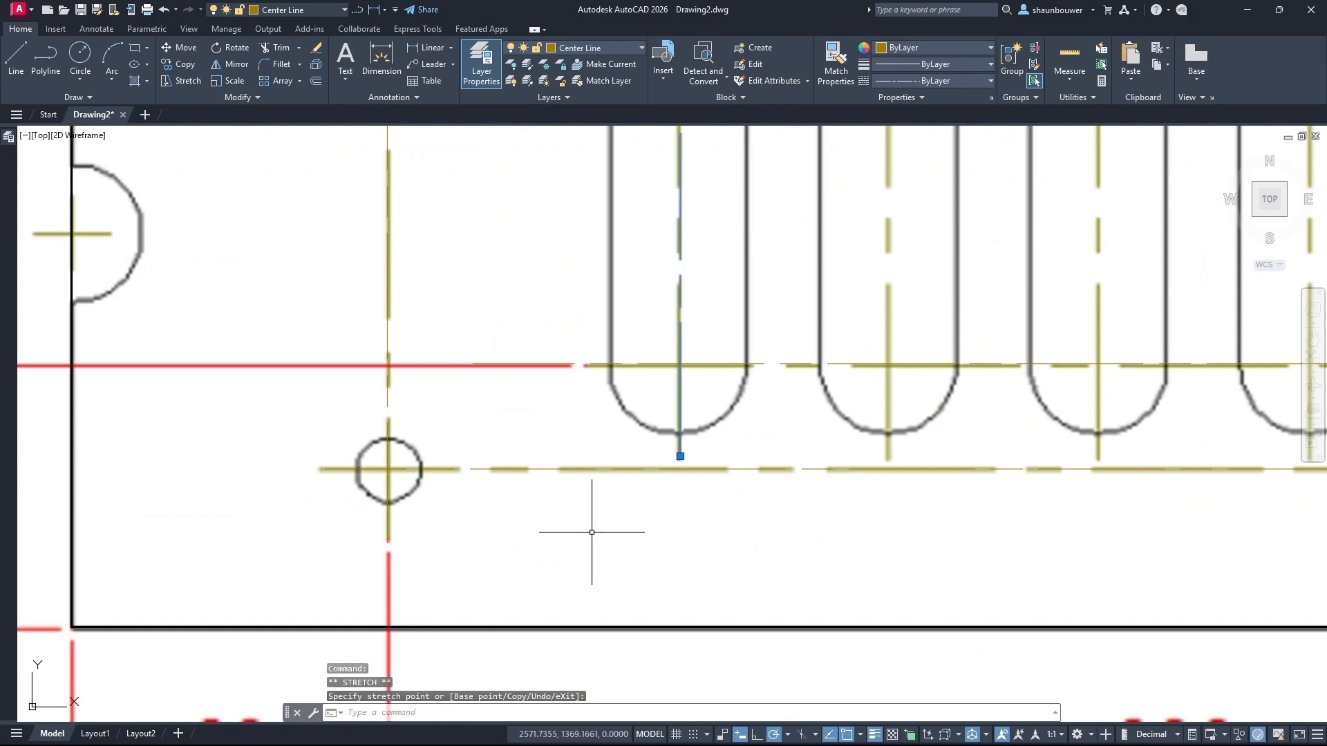
key(ctrl+z)
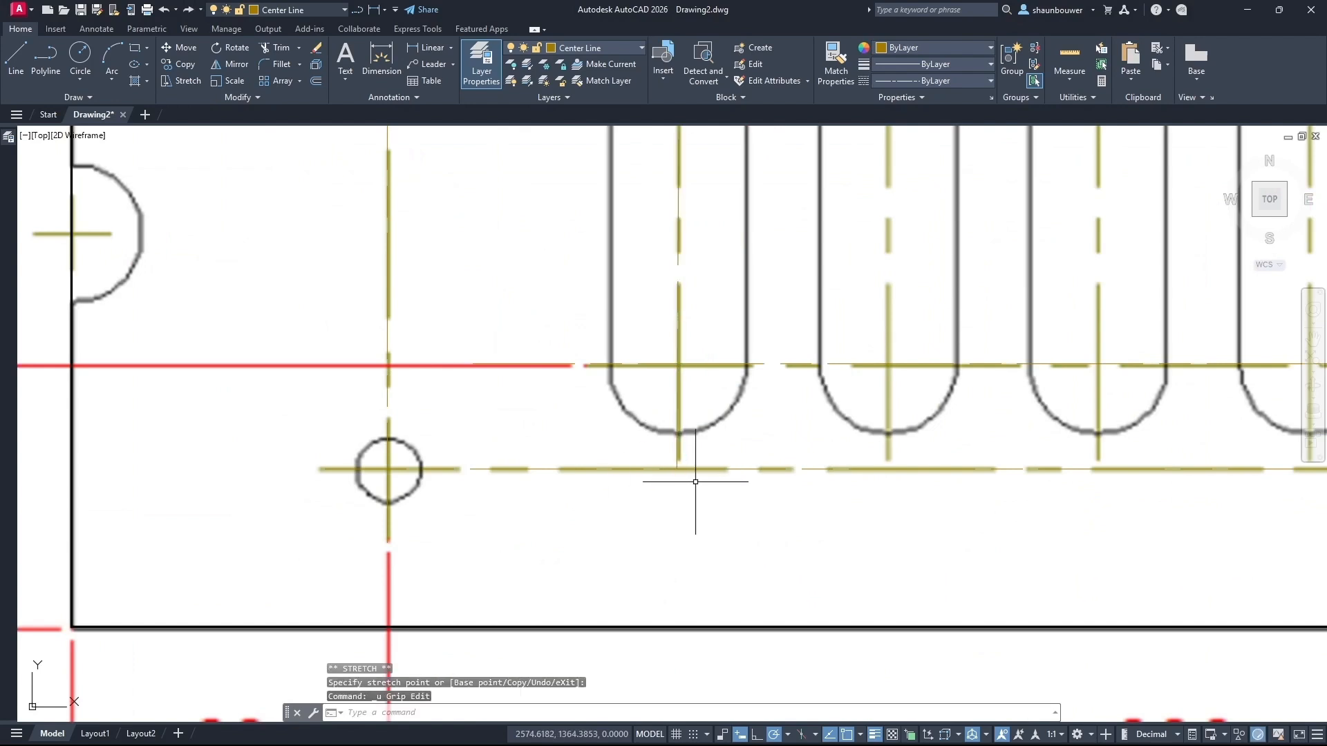
Shorten the lower end of the first slot's vertical centerline to just below the slot's rounded end
click(678, 447)
click(676, 450)
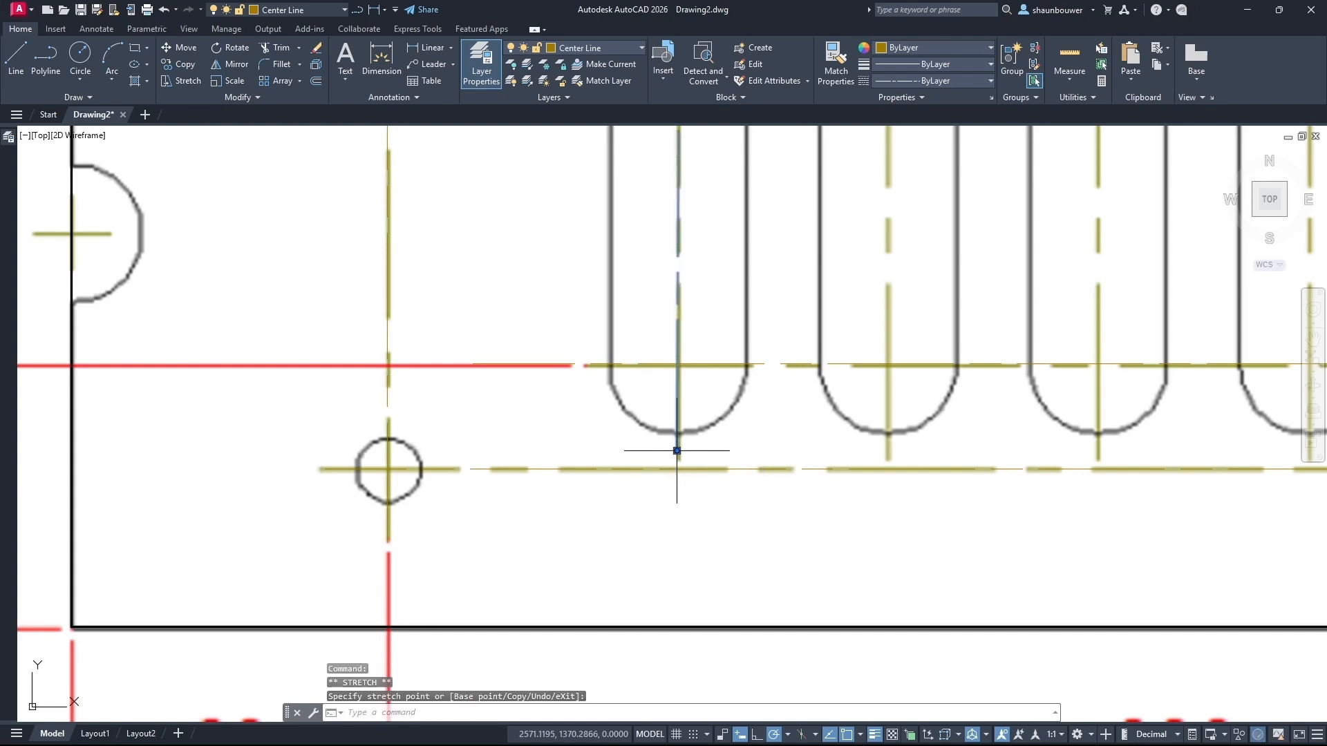
scroll(677, 450, down, 5)
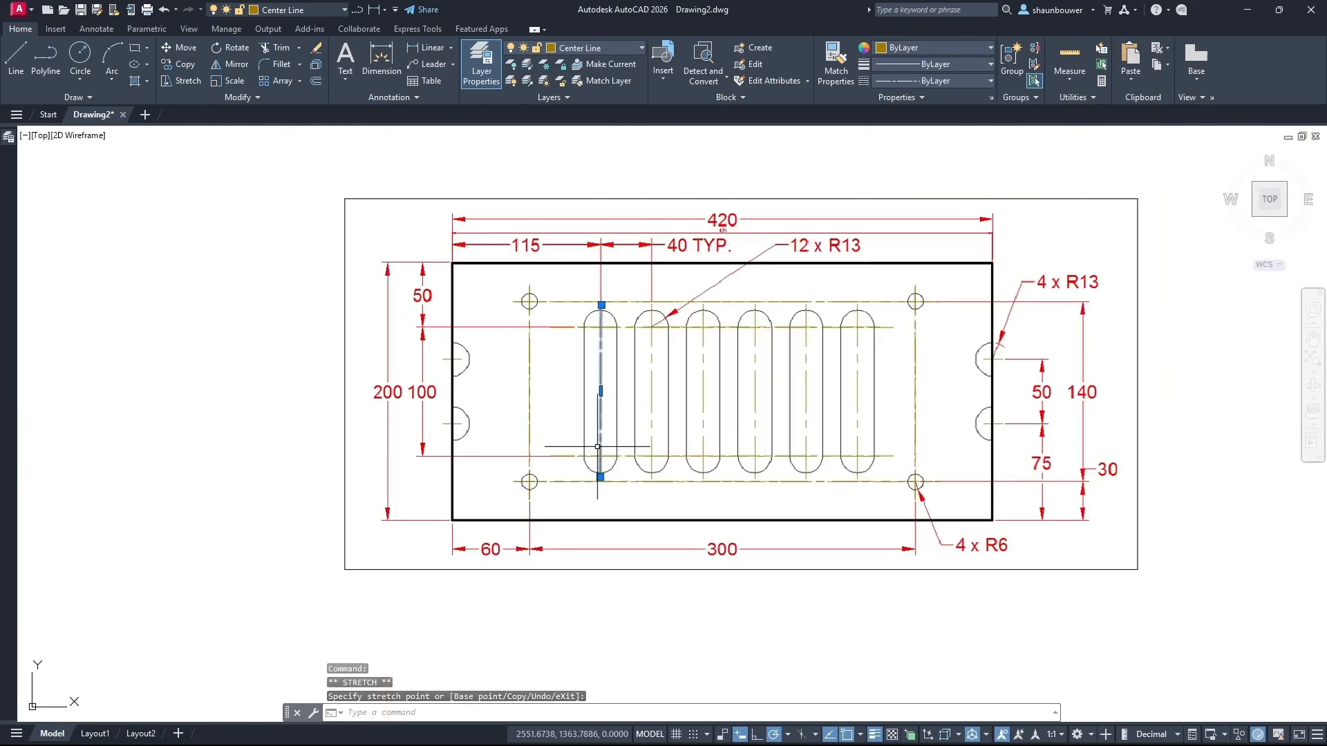
Copy the first slot's vertical centerline horizontally to the right at distances of 40, 80, 120, 160 and 200 for the other slots
click(185, 64)
scroll(665, 301, up, 2)
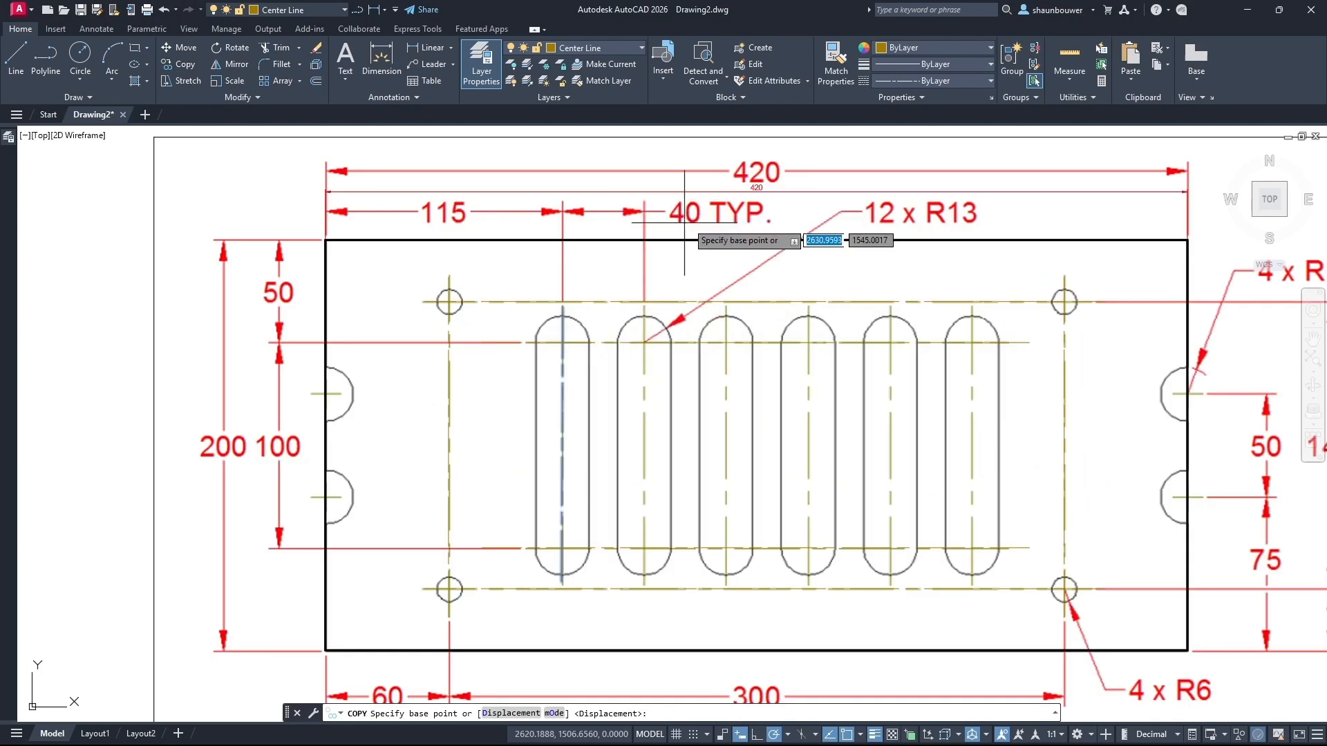
click(562, 307)
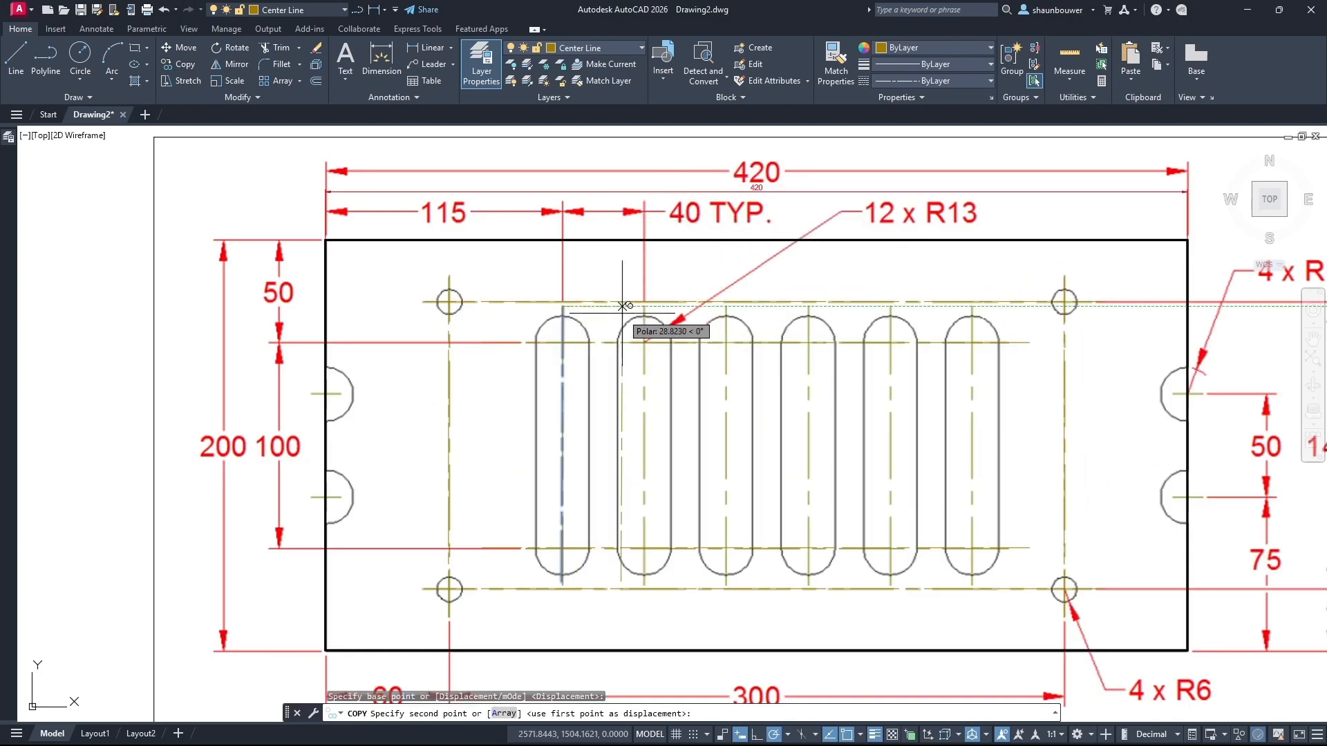
text(40)
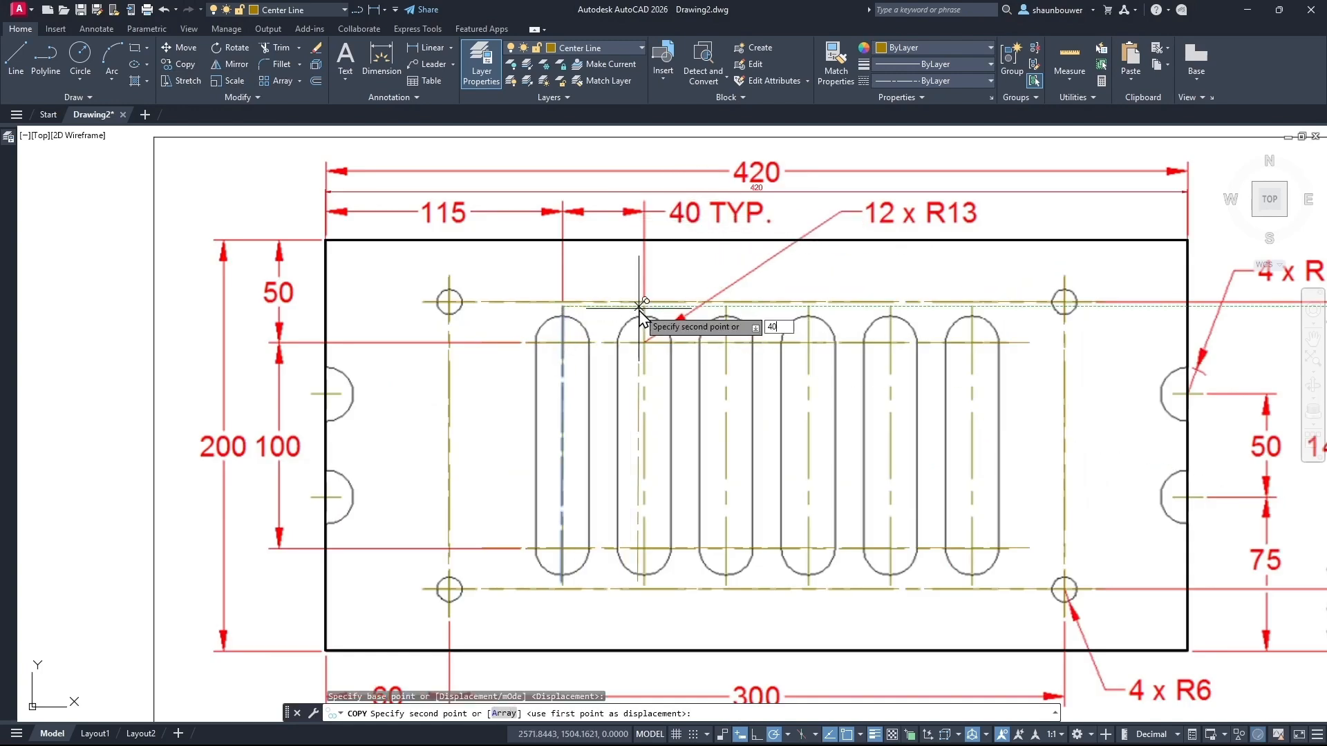
key(Return)
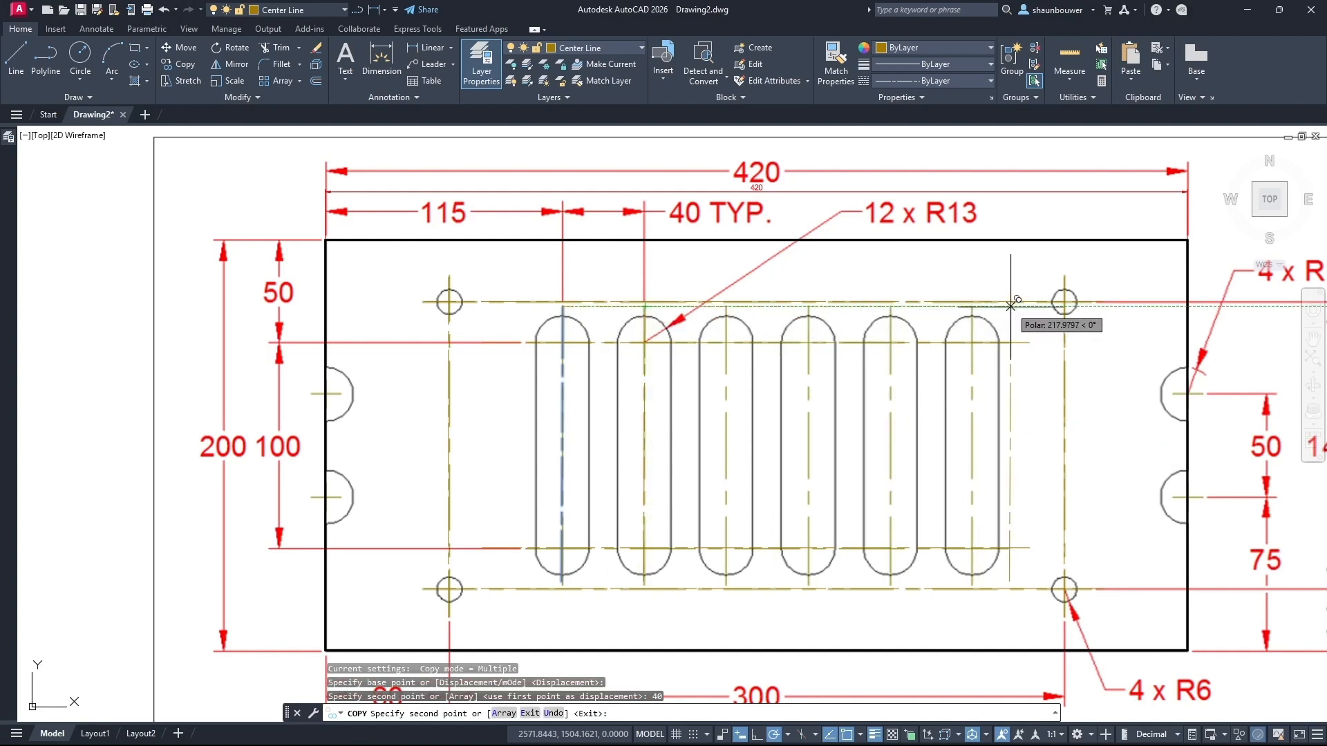
text(80)
key(Return)
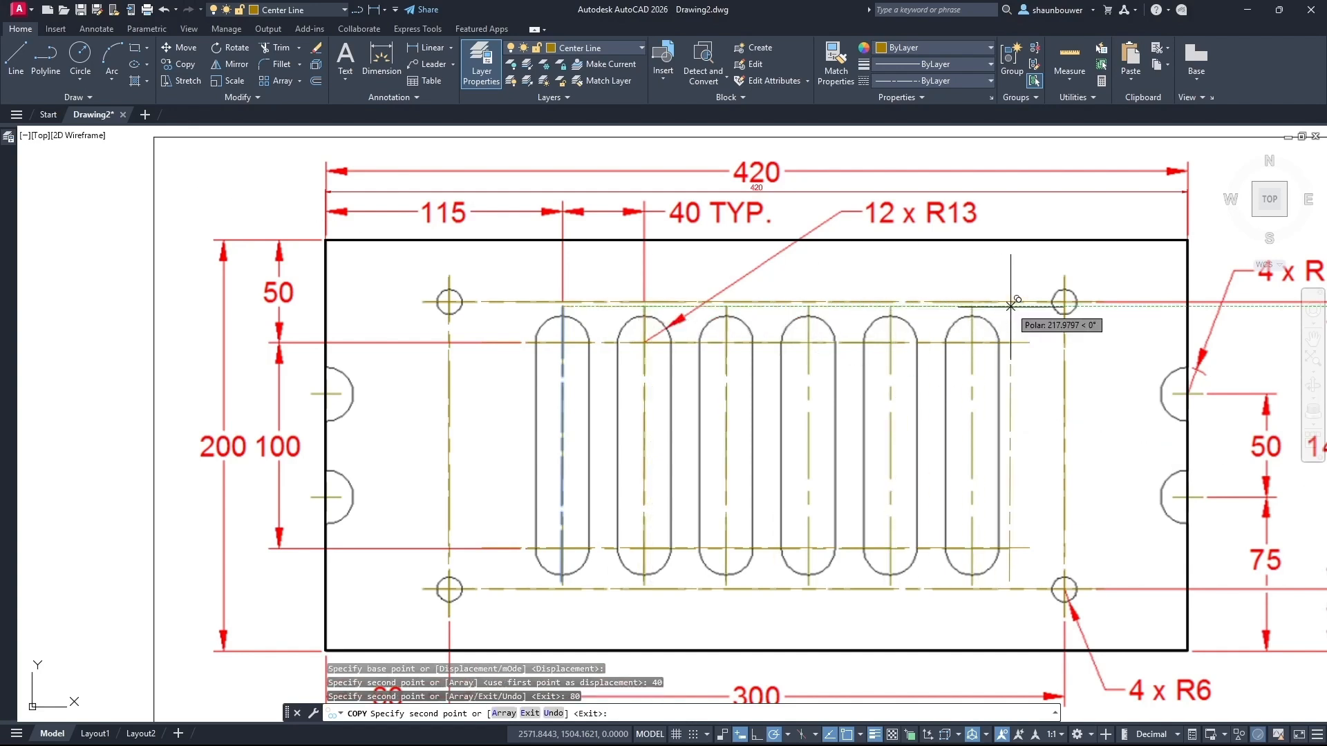
text(120)
key(Return)
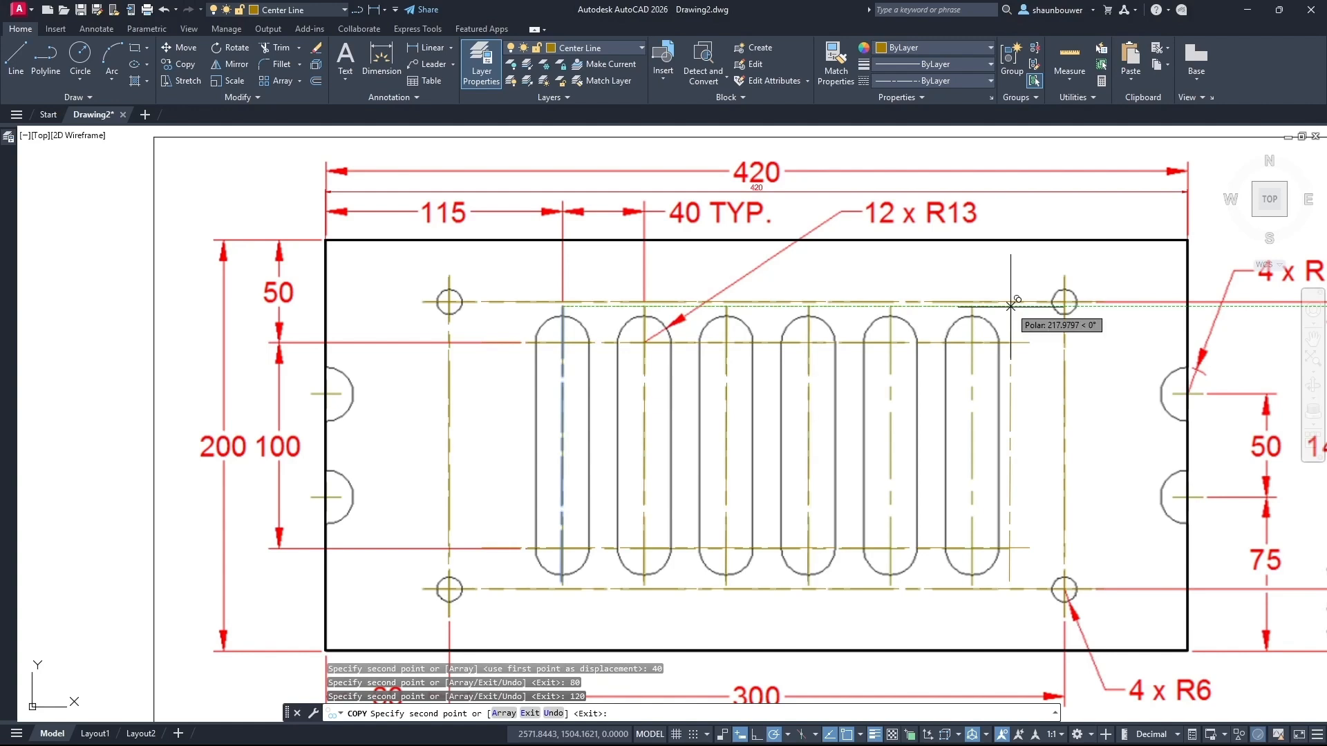
text(1)
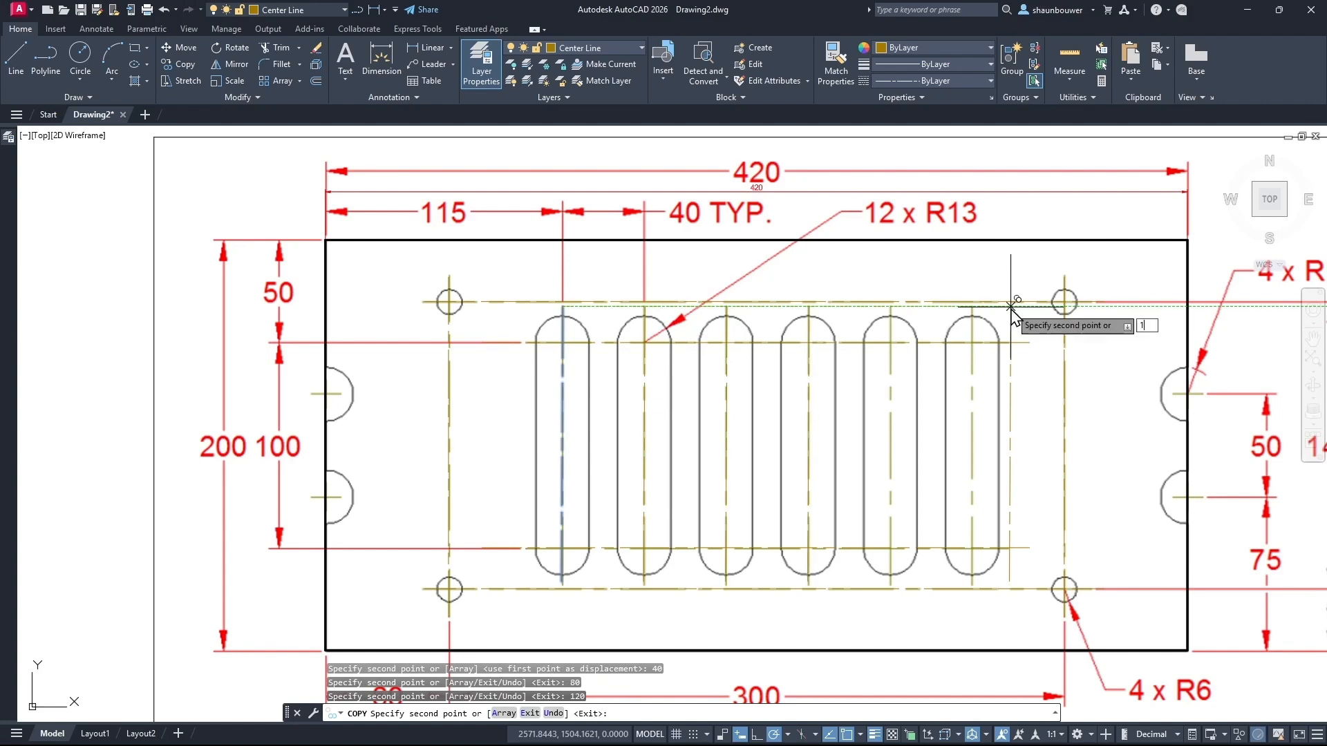
text(60)
key(Return)
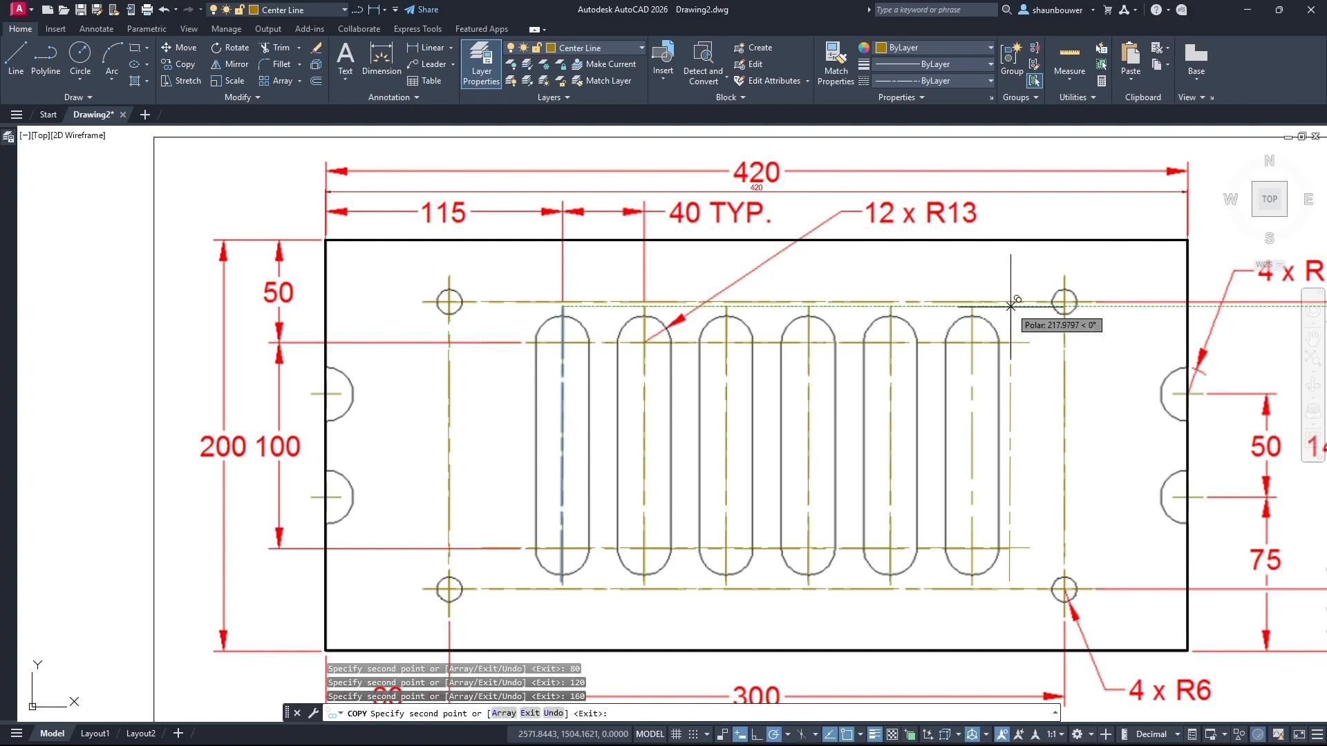
text(200)
key(Return)
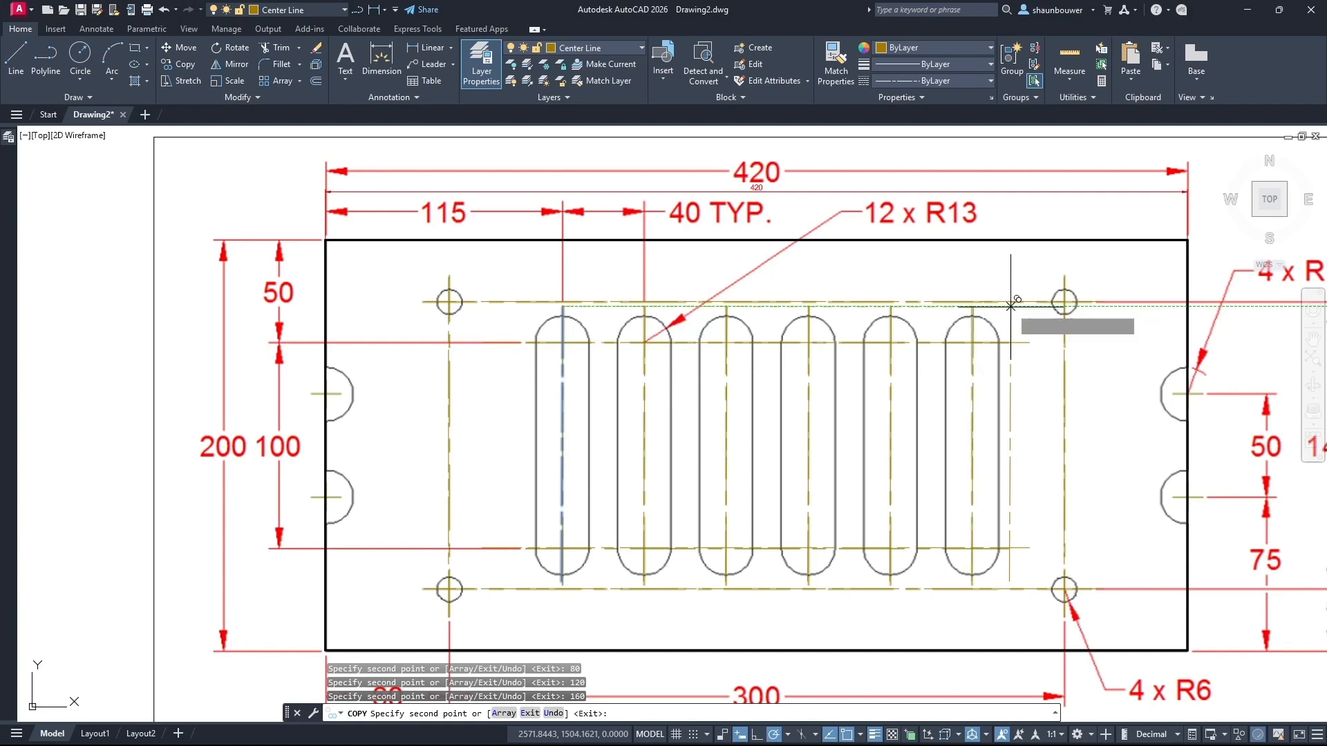
key(Escape)
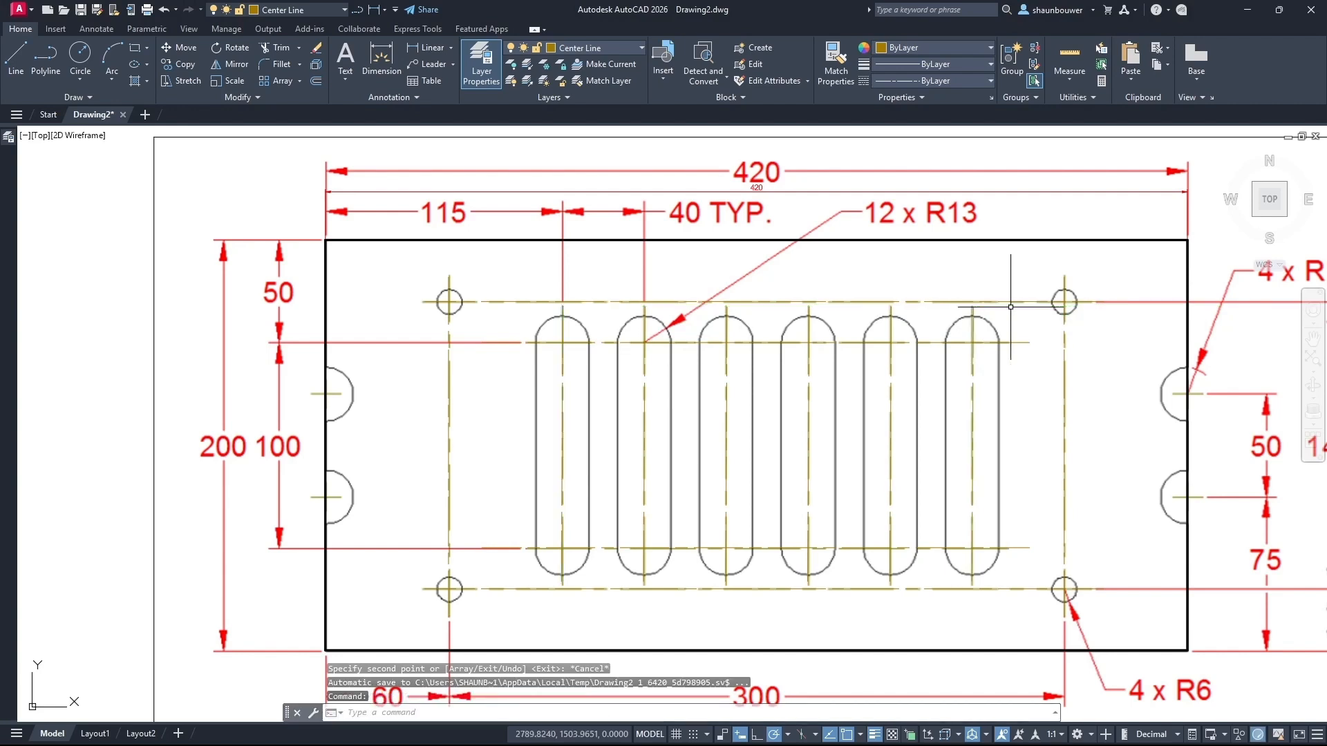
click(520, 300)
scroll(499, 300, down, 2)
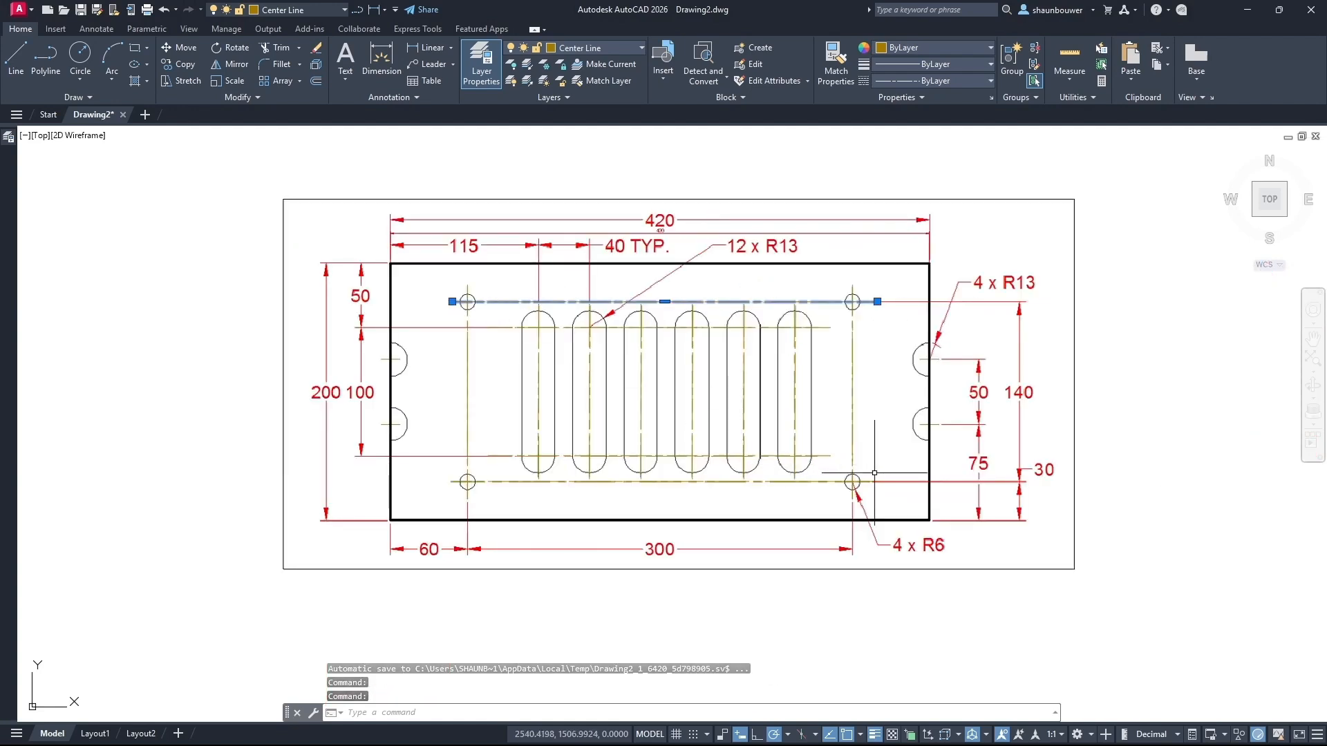
key(Escape)
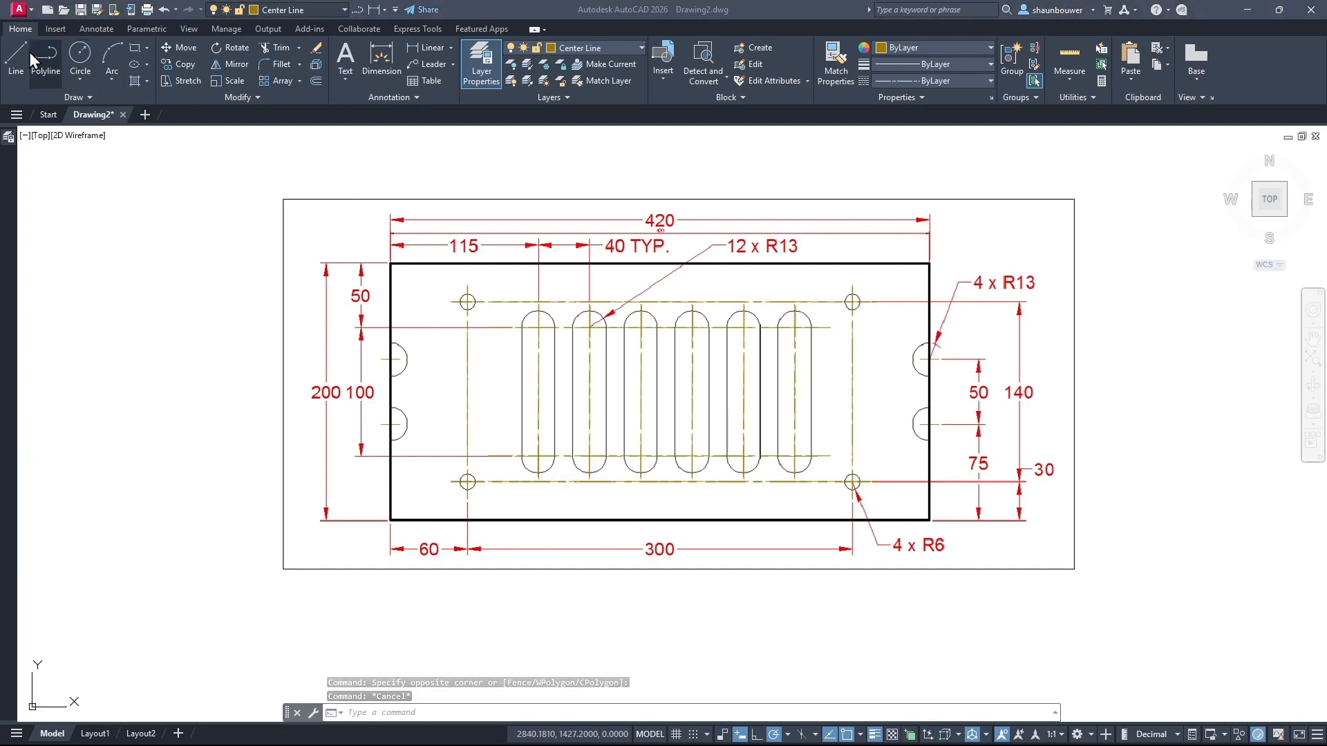
Draw a short horizontal centerline polyline outward from the plate's right edge, starting 75 above the lower-right corner
click(36, 58)
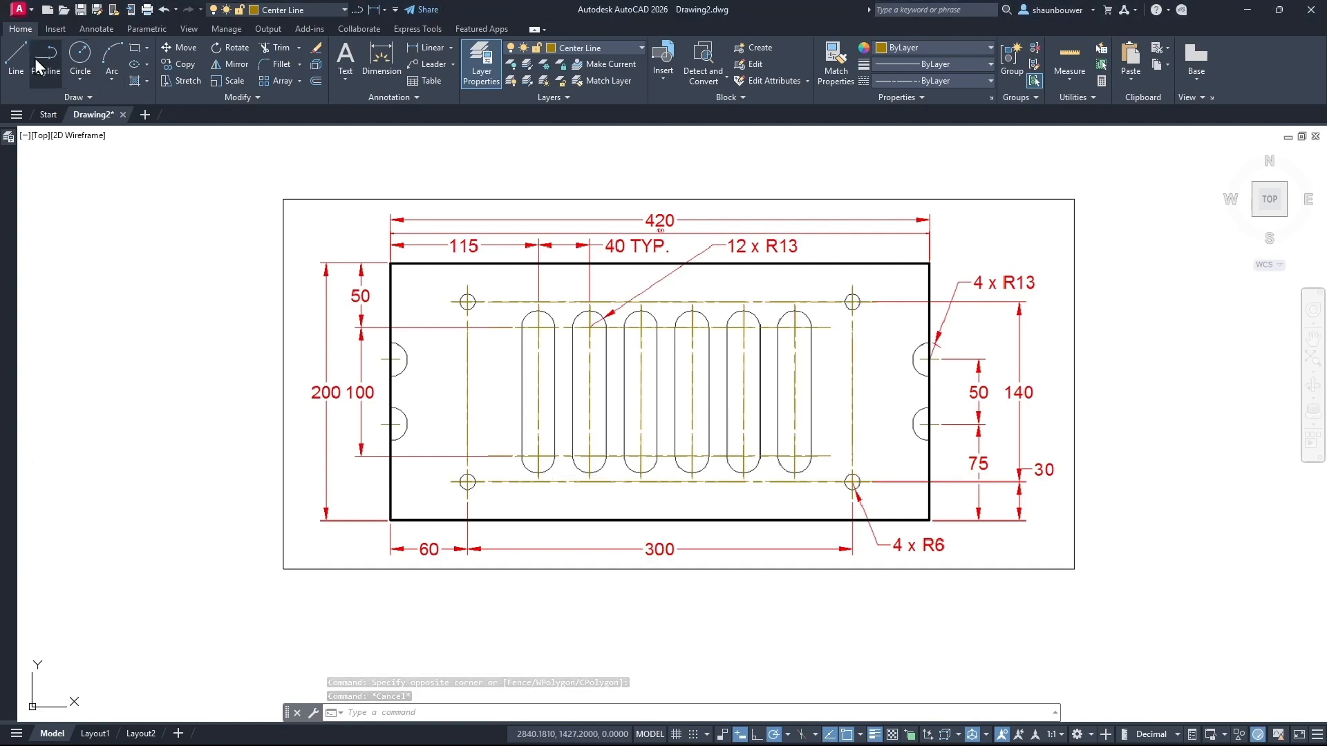
click(42, 69)
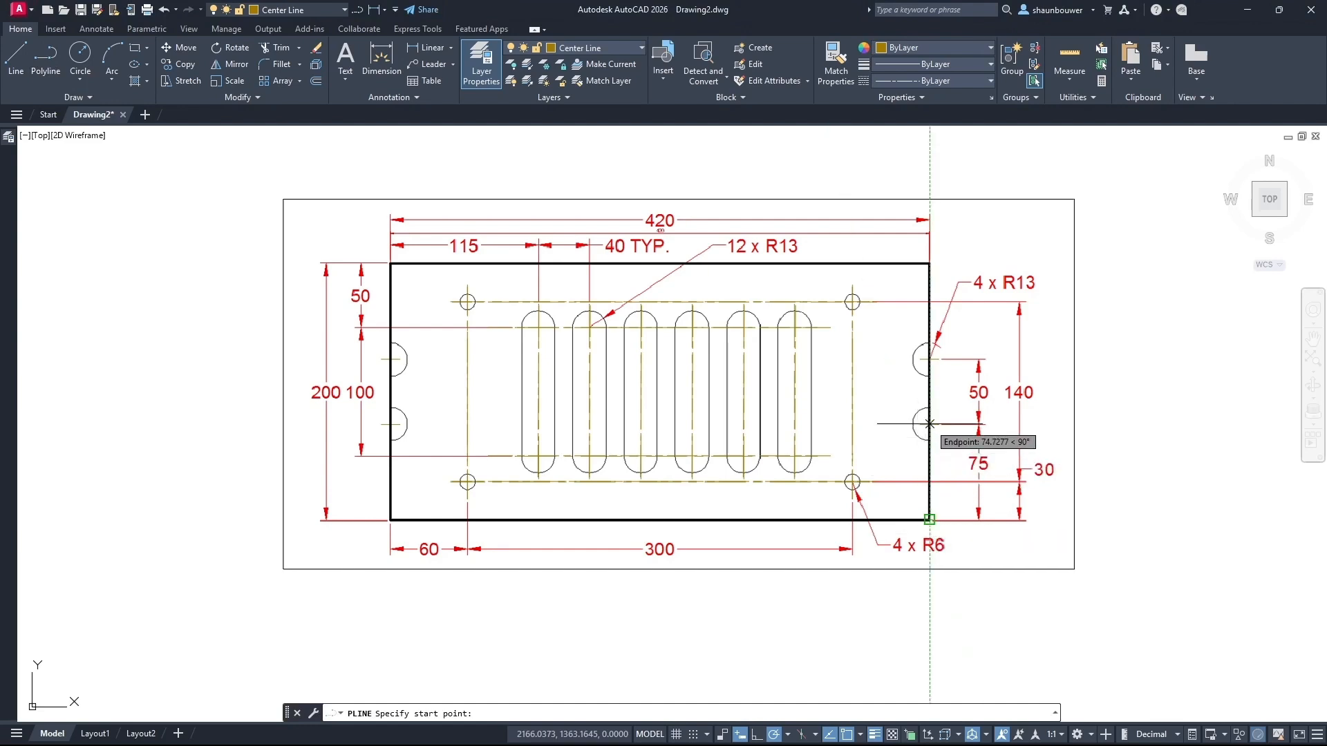
text(75)
key(Return)
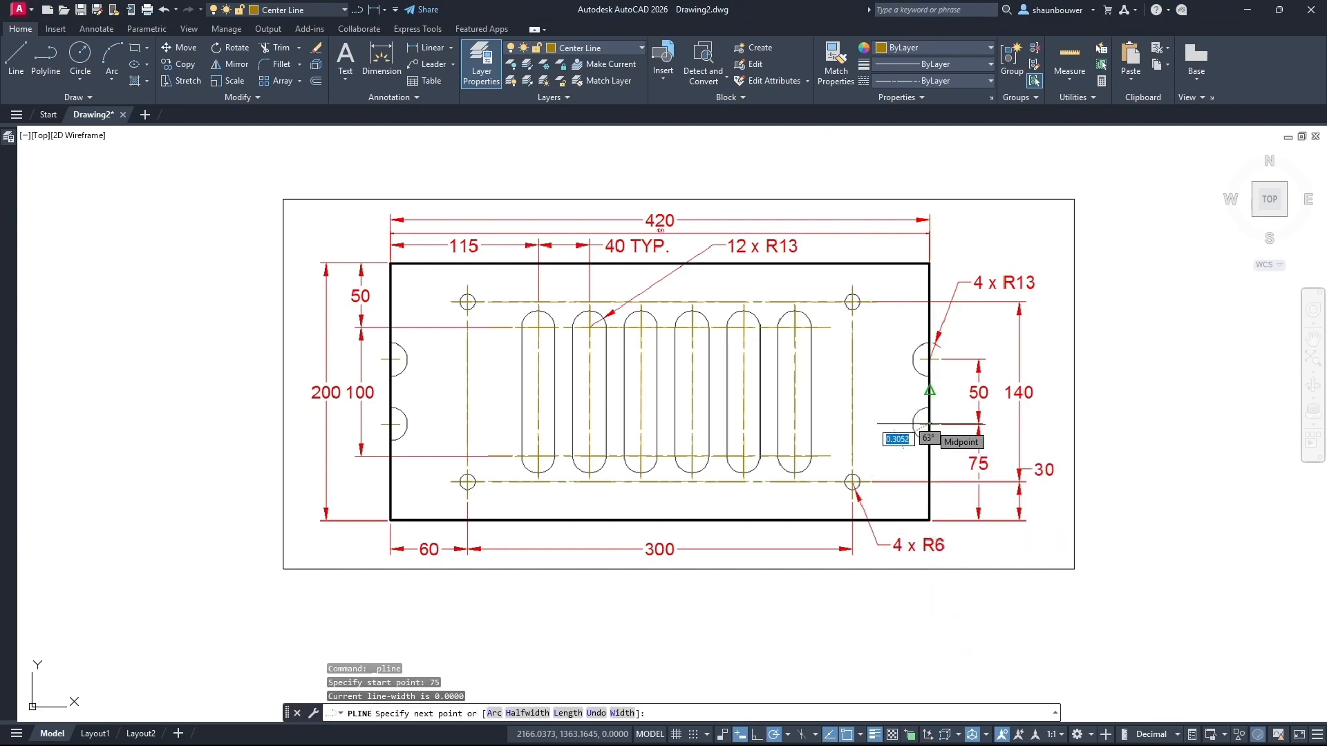
scroll(930, 423, up, 4)
click(942, 434)
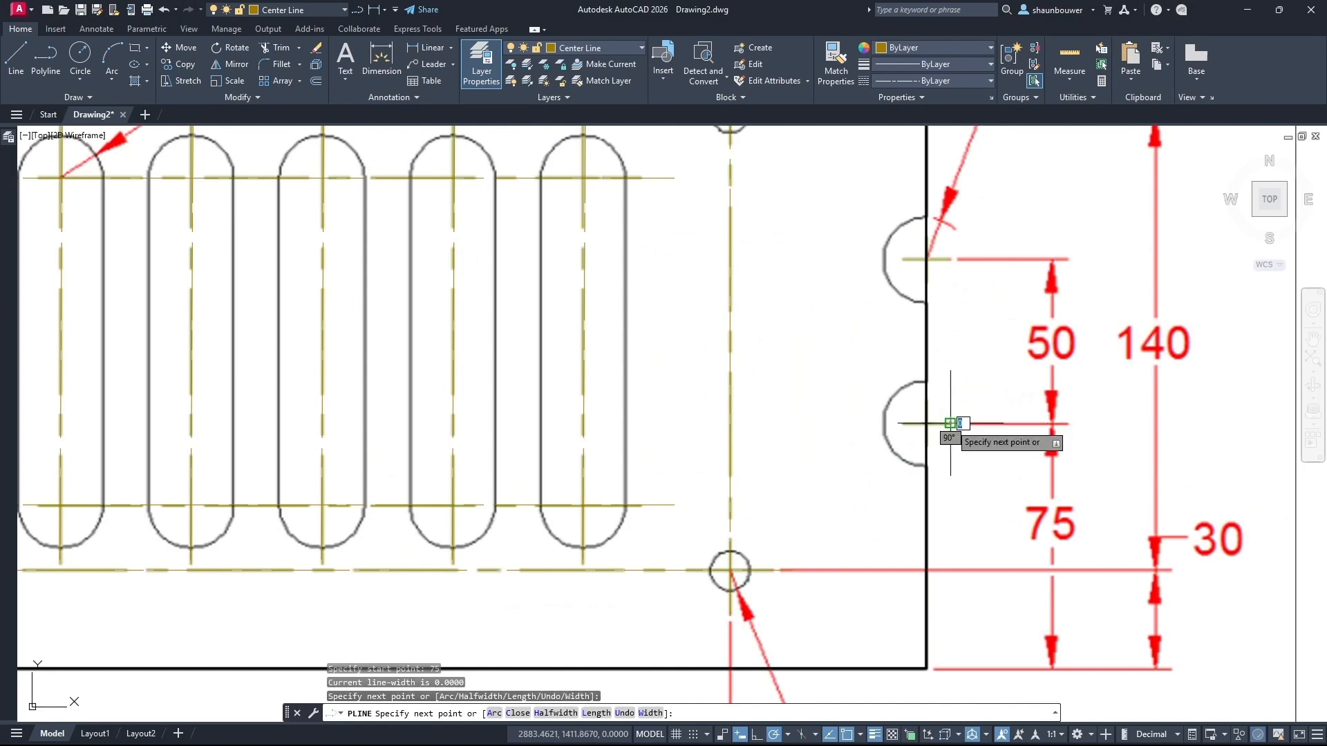
key(Escape)
Stretch the inner end of the short lower-right notch centerline past the plate's edge into the notch
click(942, 438)
click(936, 418)
click(926, 423)
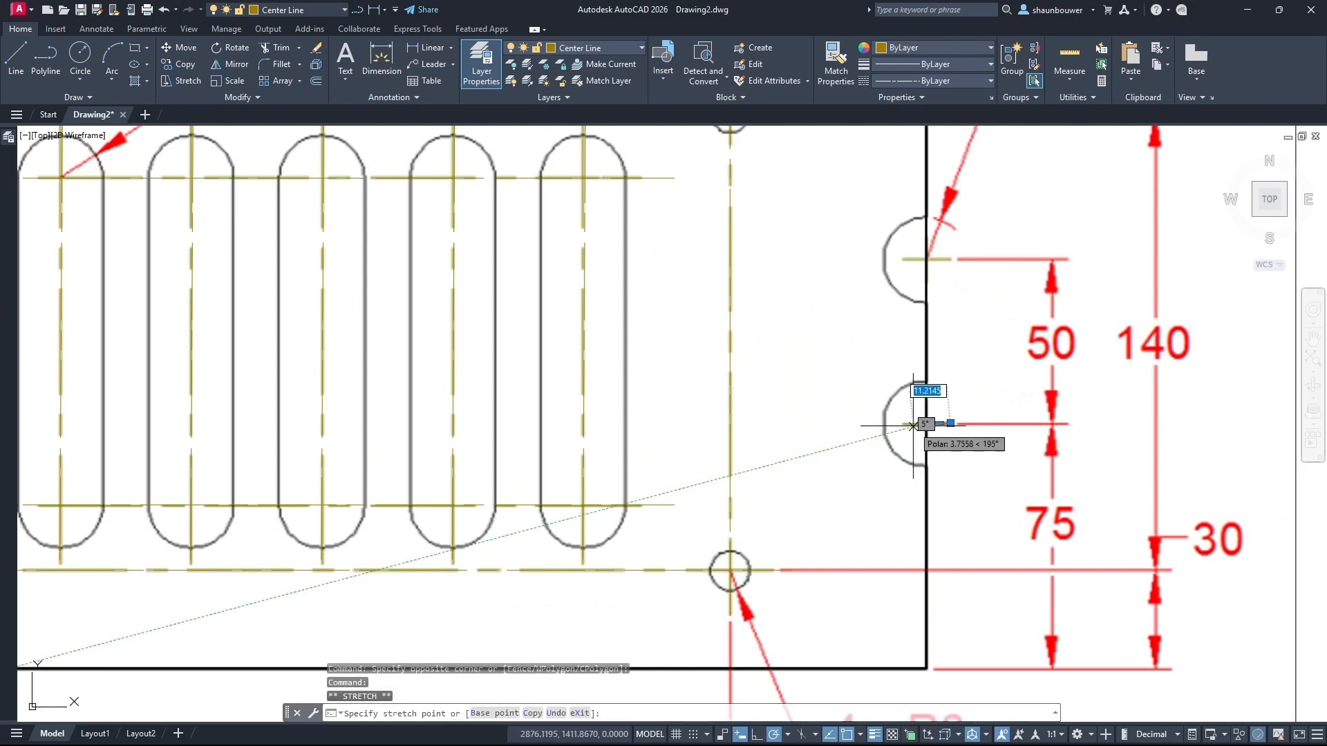
click(903, 423)
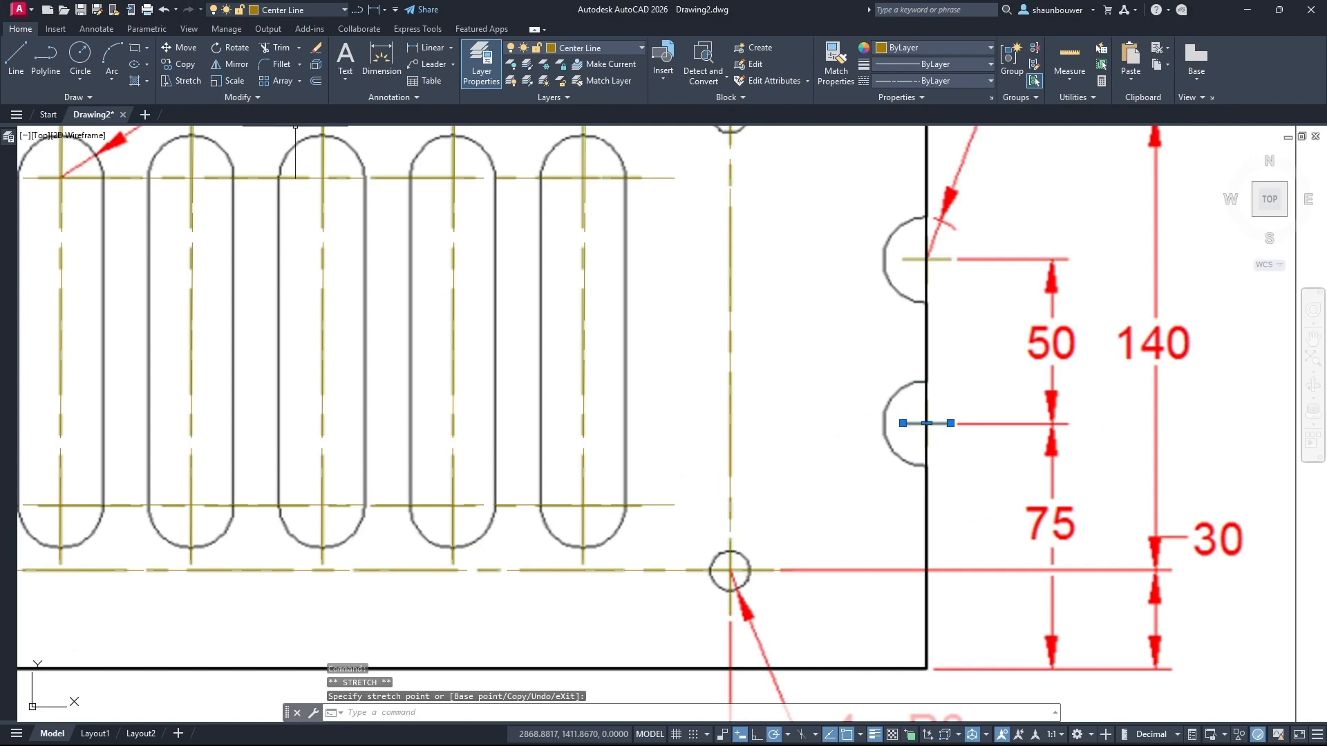
Mirror the lower-right notch centerline about the plate's horizontal midline to the upper-right notch, keeping the original
click(222, 63)
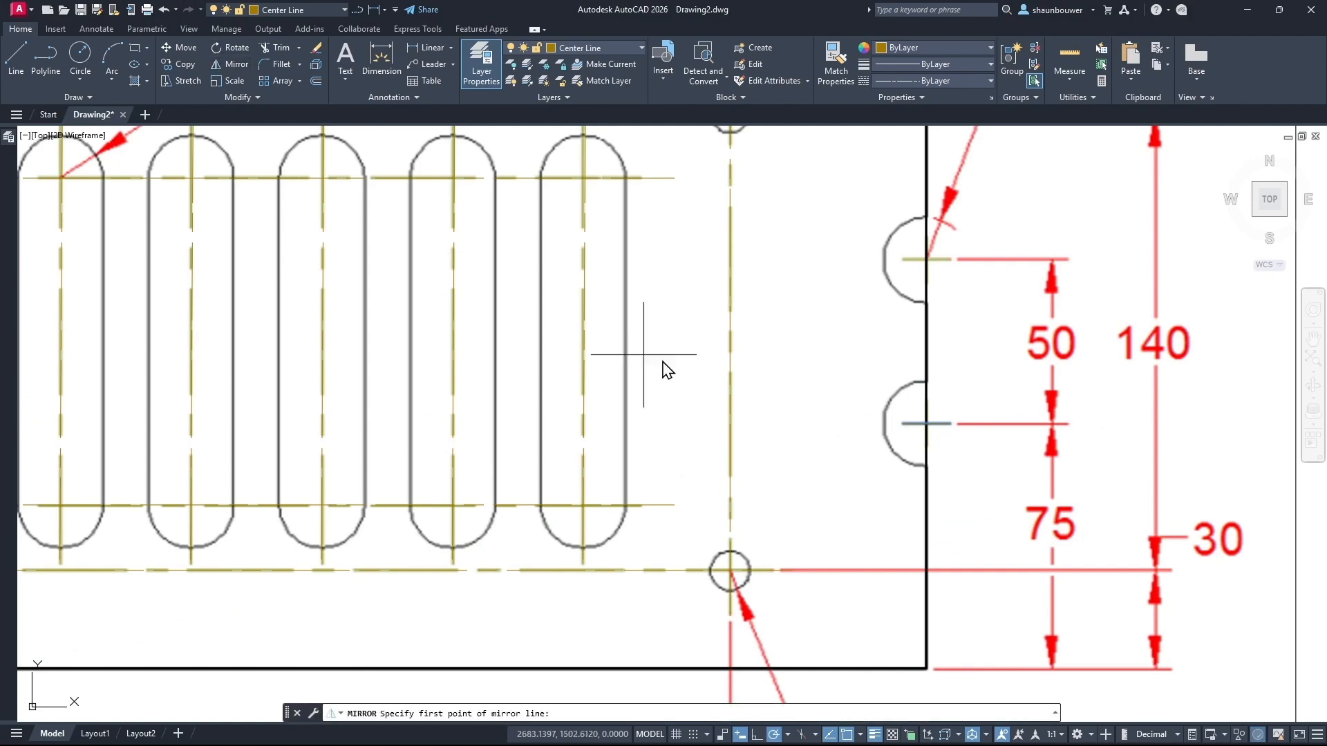
click(926, 341)
click(874, 341)
click(907, 395)
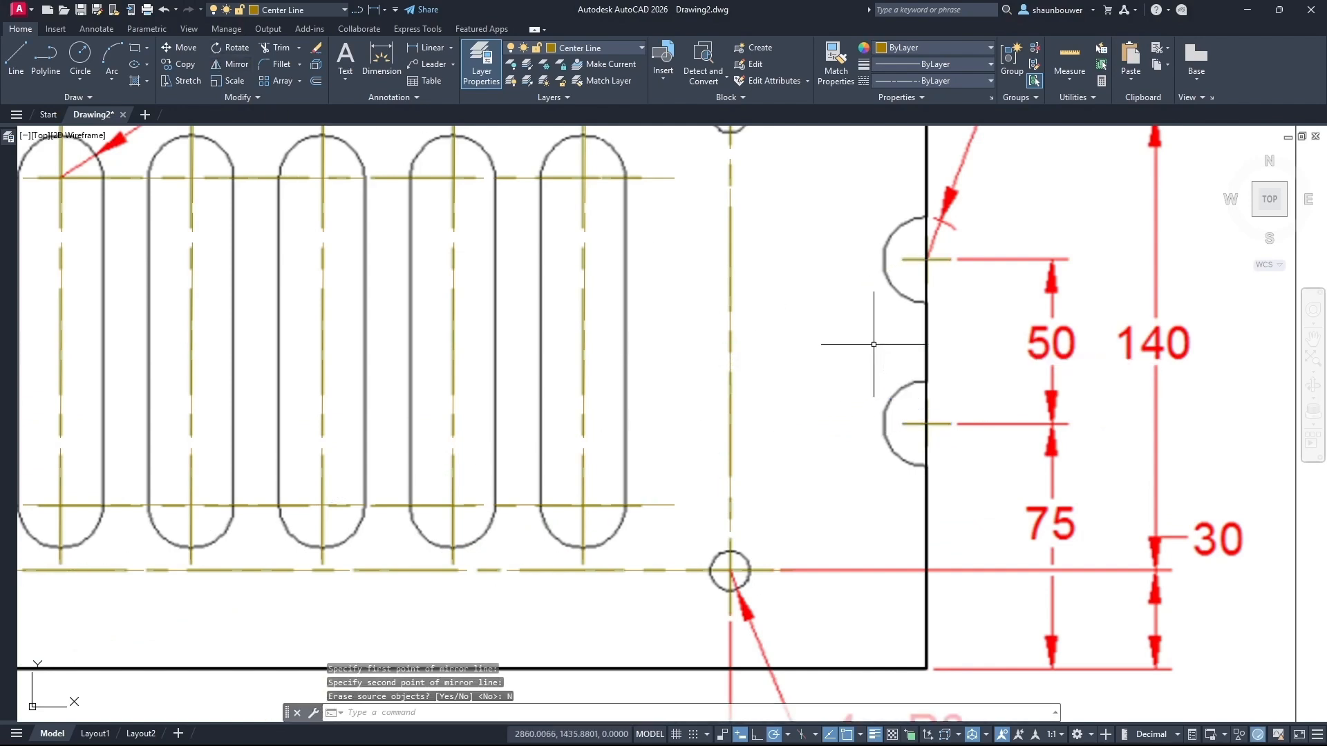
key(Escape)
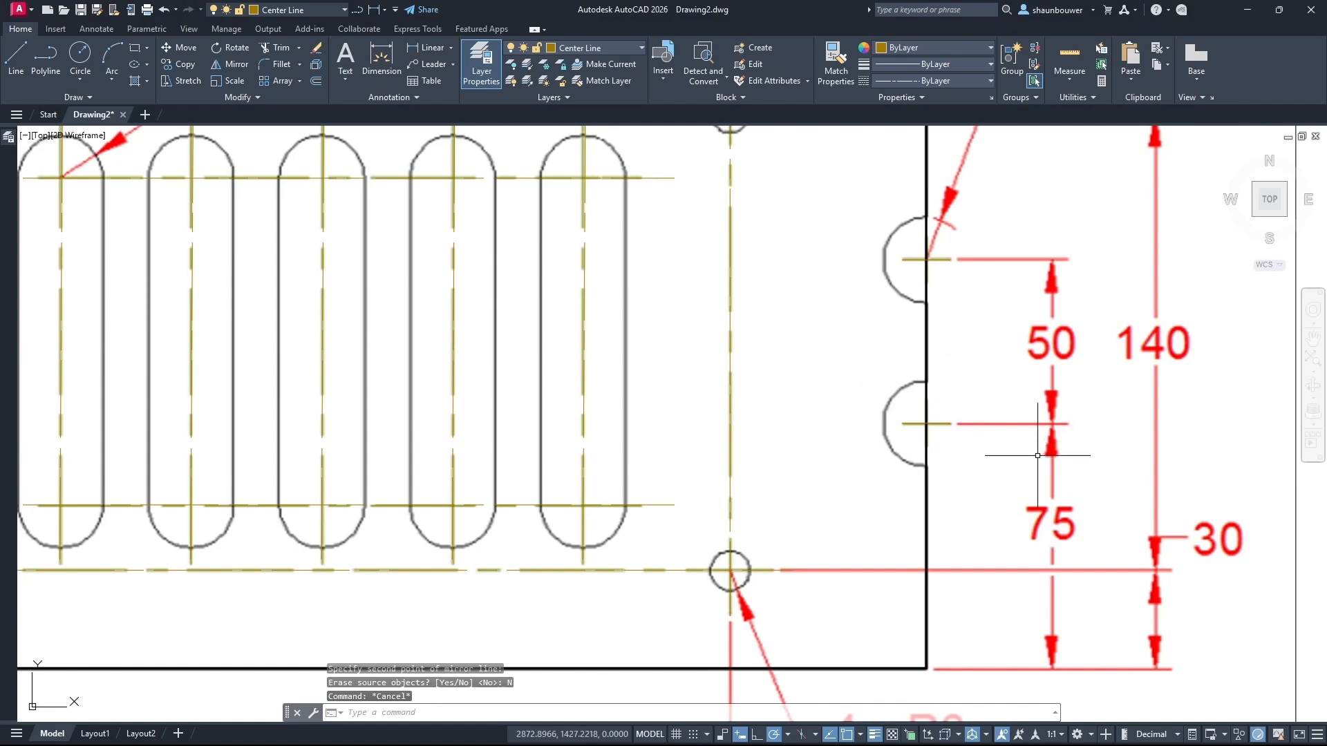
Mirror both right-edge notch centerlines about the plate's vertical midline to the left edge, keeping the originals
click(824, 199)
click(1057, 476)
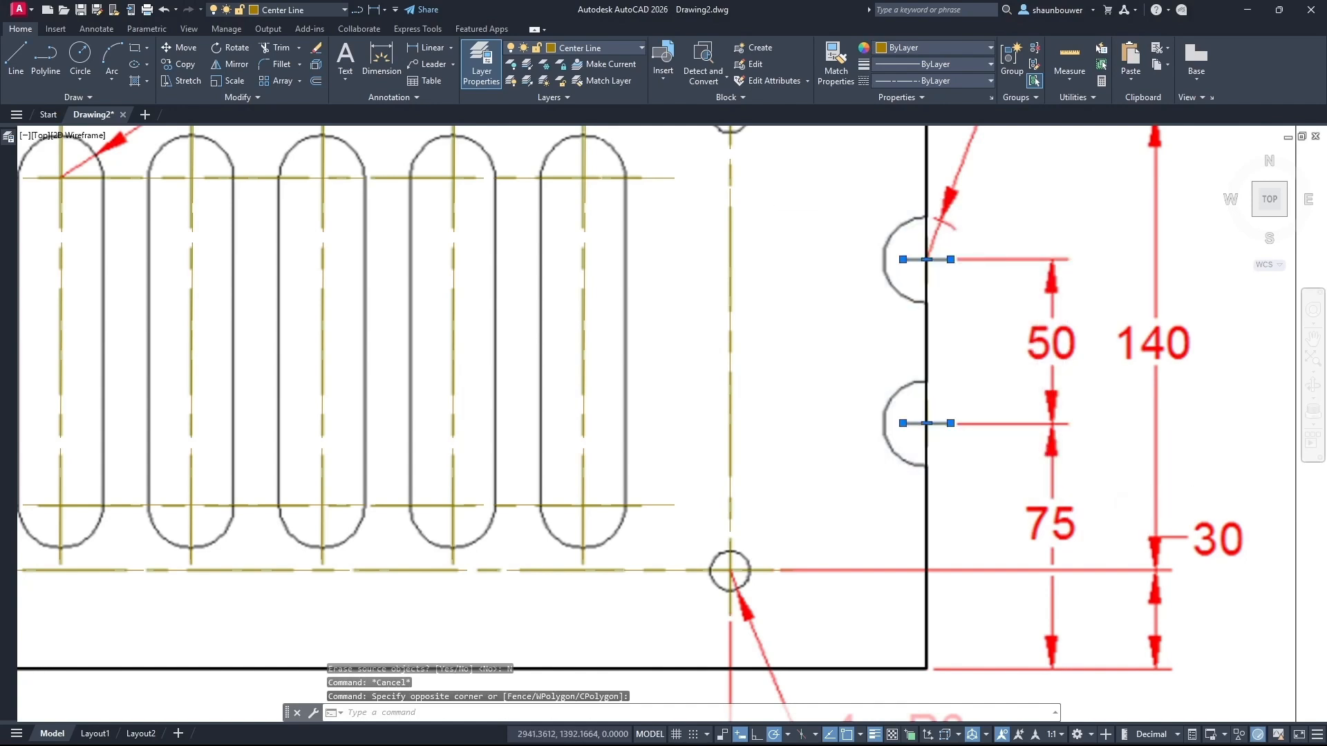
scroll(1137, 488, down, 3)
click(241, 68)
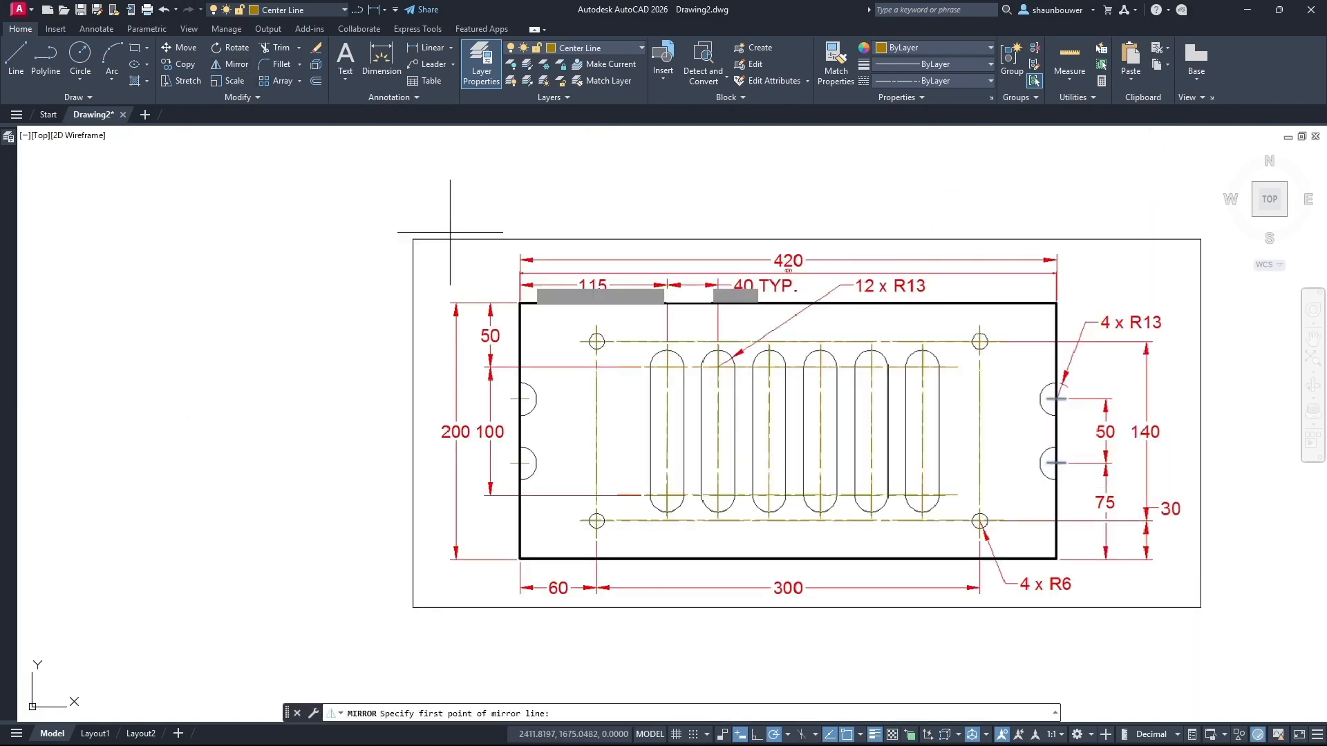
click(787, 302)
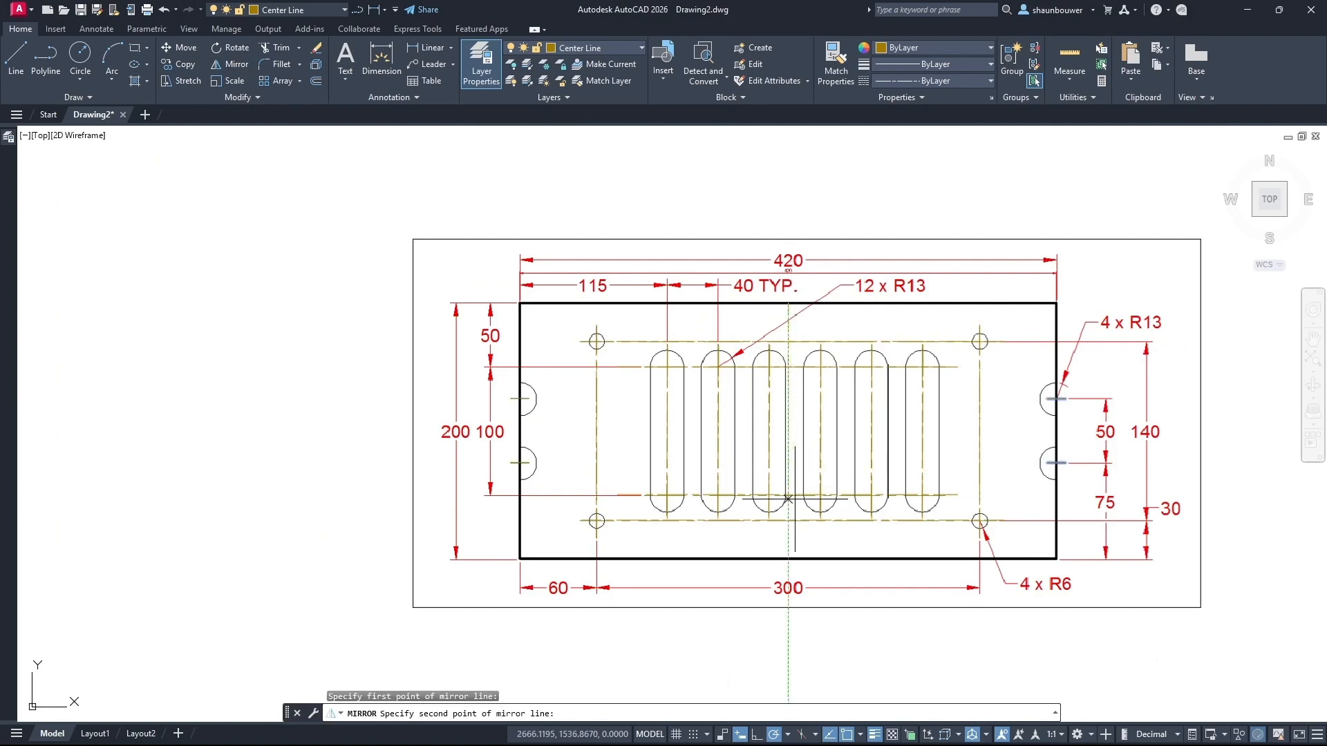
click(788, 557)
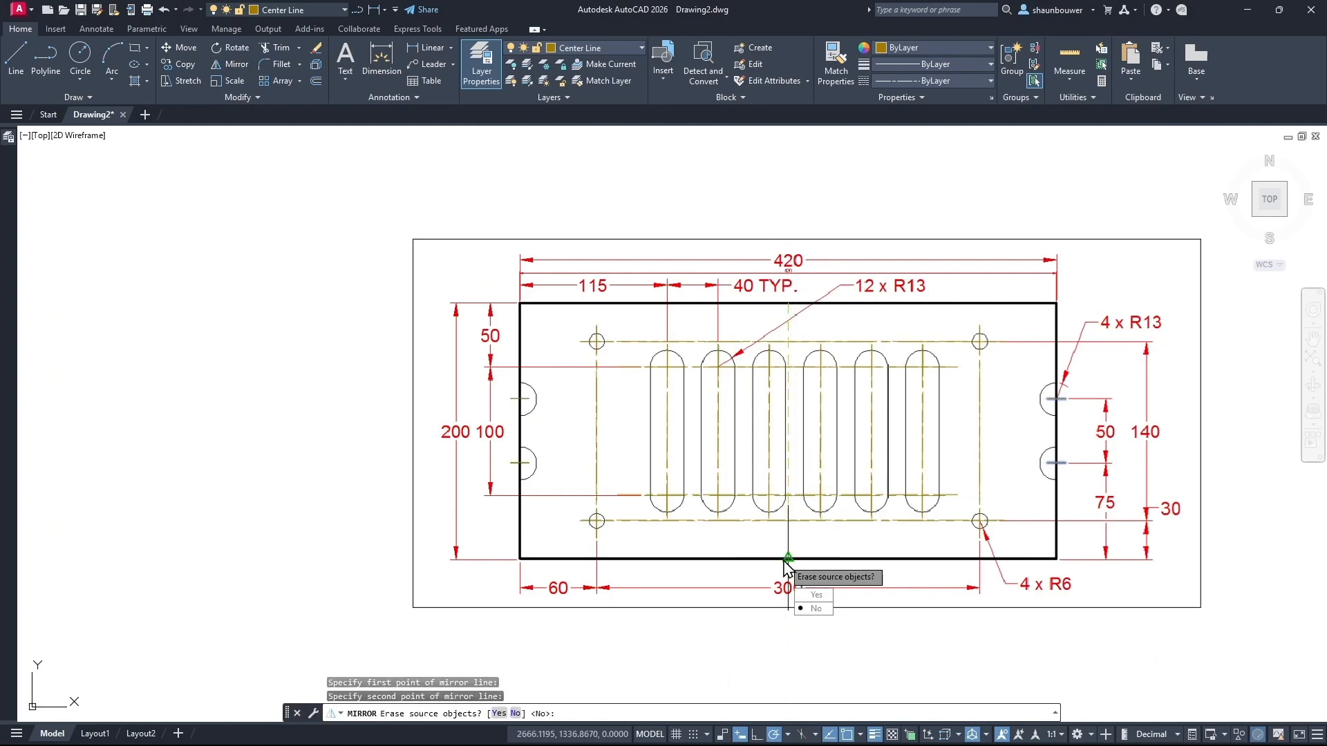
click(814, 609)
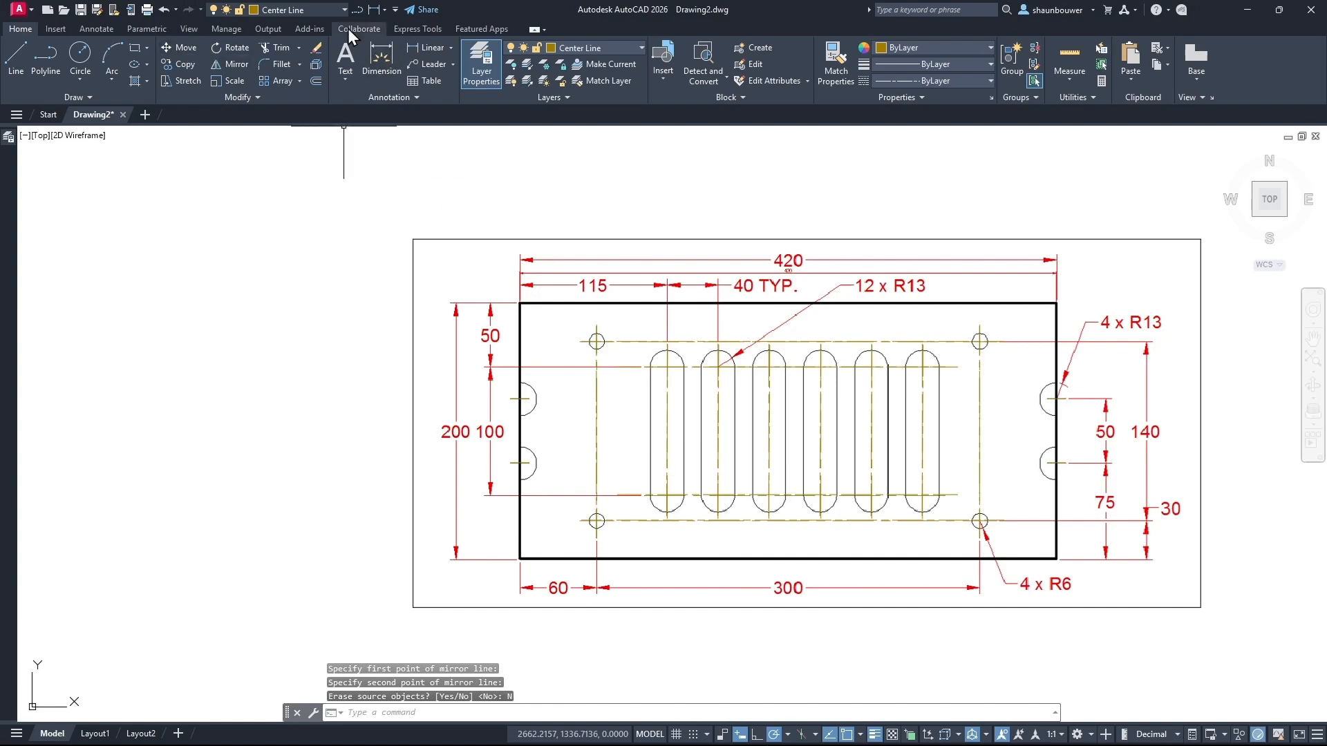
Make the Part layer current and draw a circle of radius 6 at the lower-right hole's centerline intersection
click(313, 11)
click(288, 95)
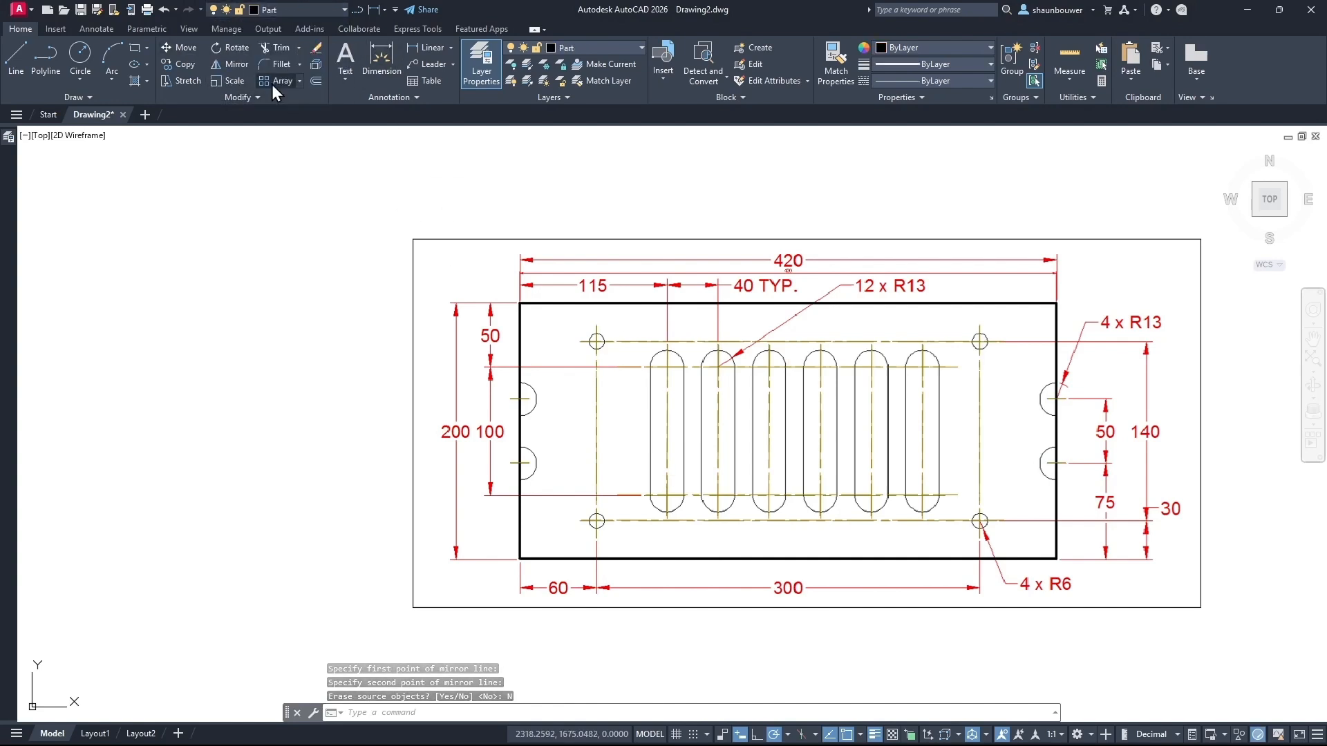
click(78, 65)
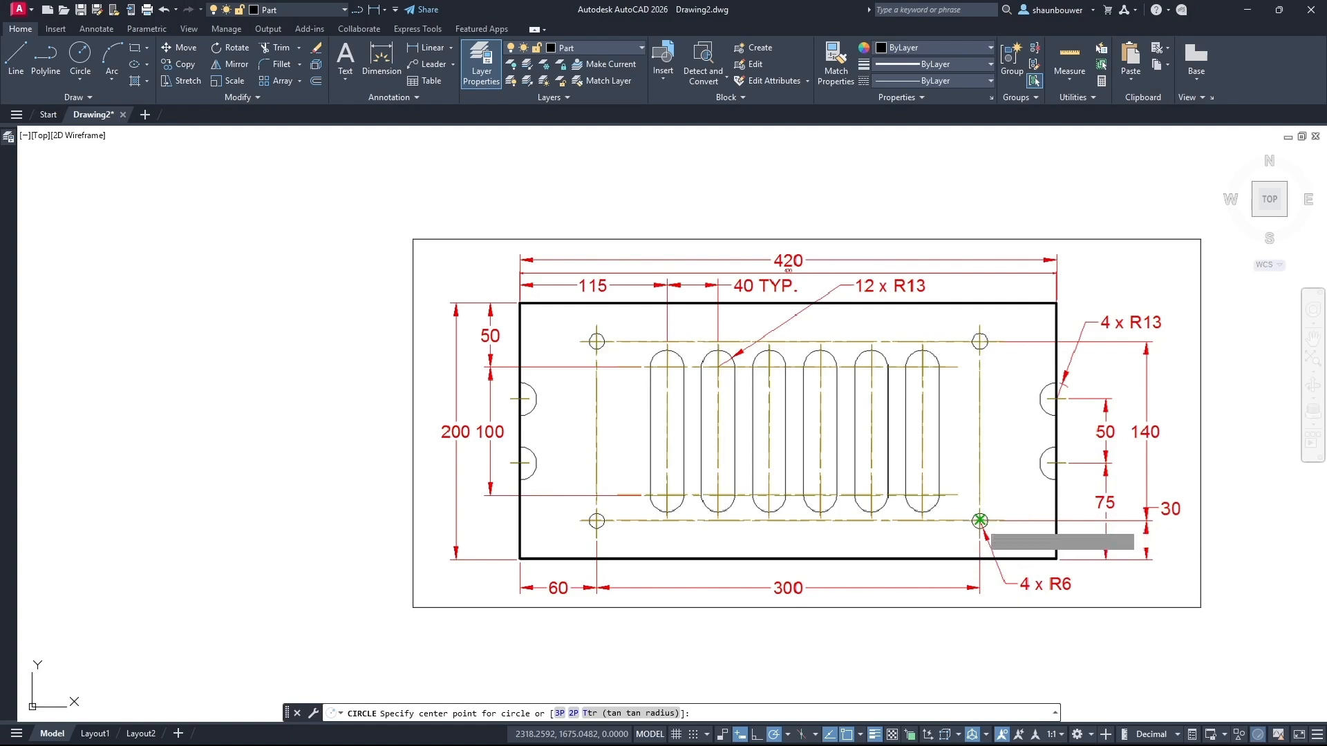
click(980, 521)
text(6)
key(Return)
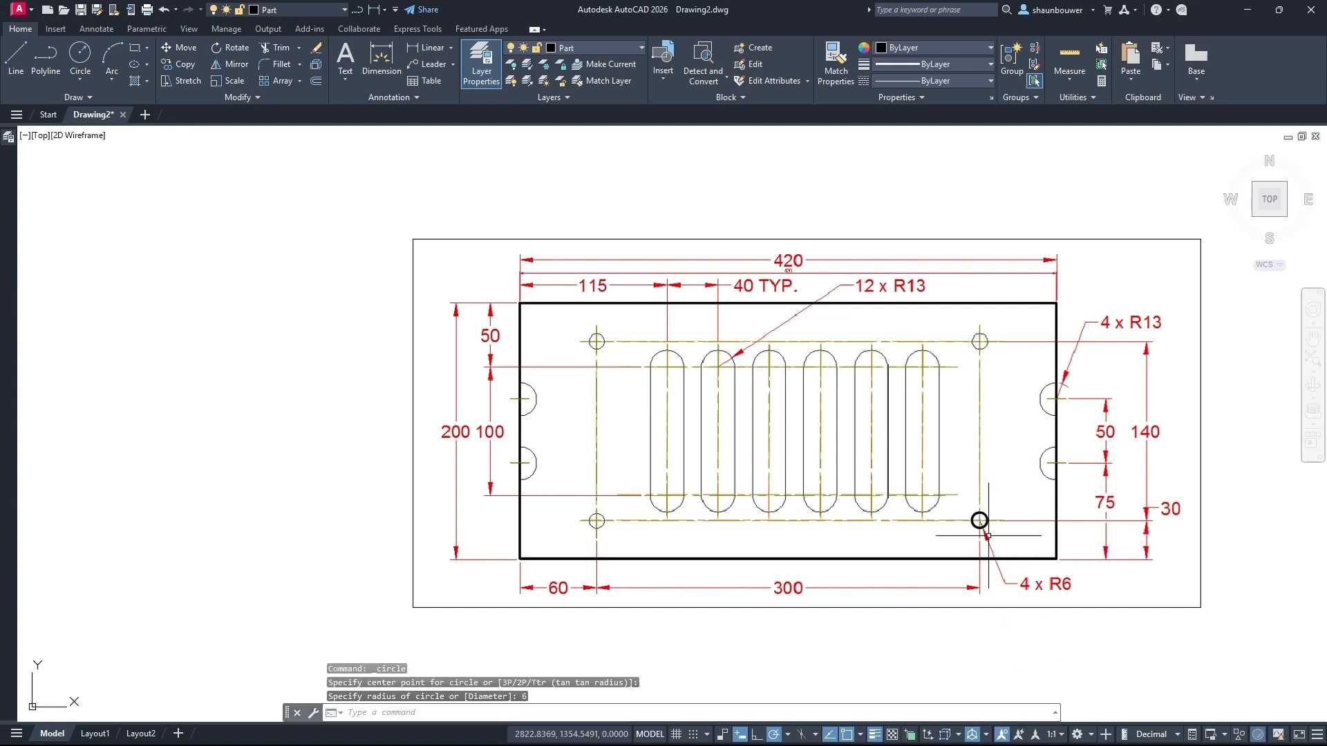
key(Escape)
Mirror the lower-right hole circle about the plate's vertical midline to the lower-left hole position, keeping the original
click(980, 521)
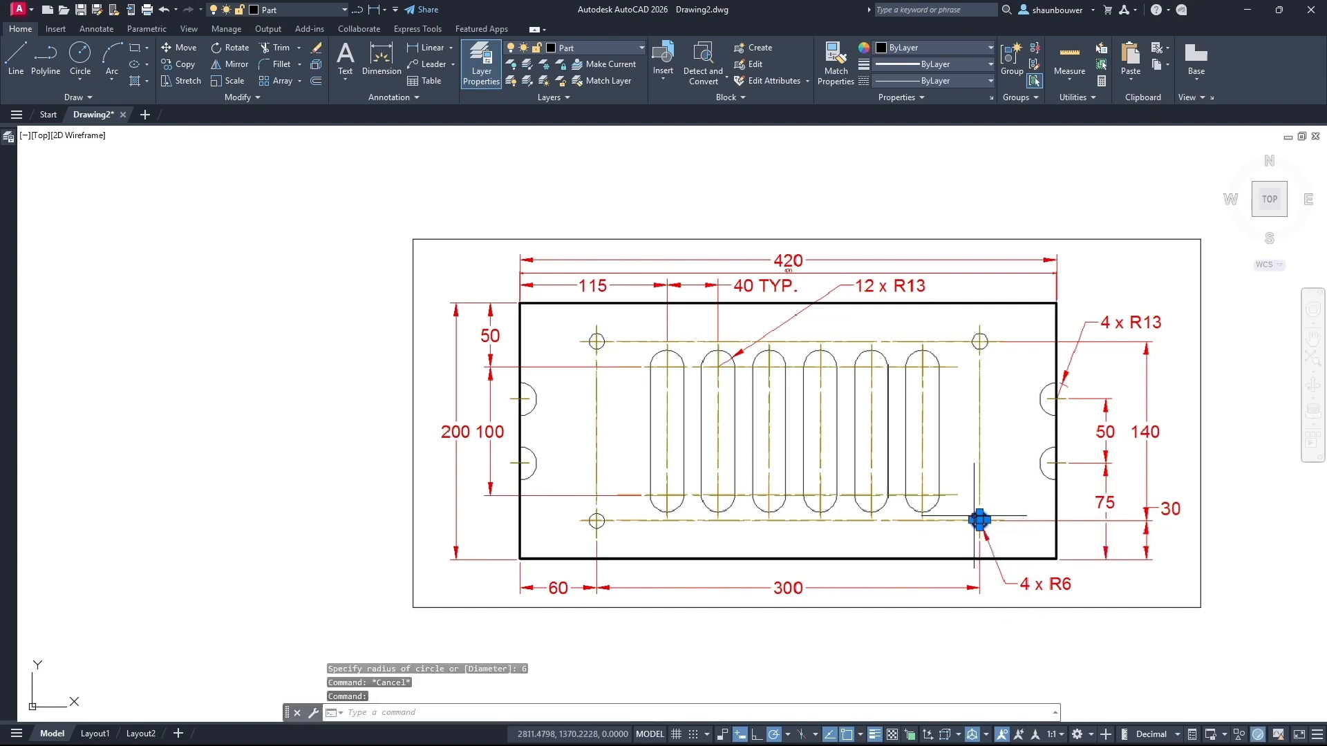
click(239, 64)
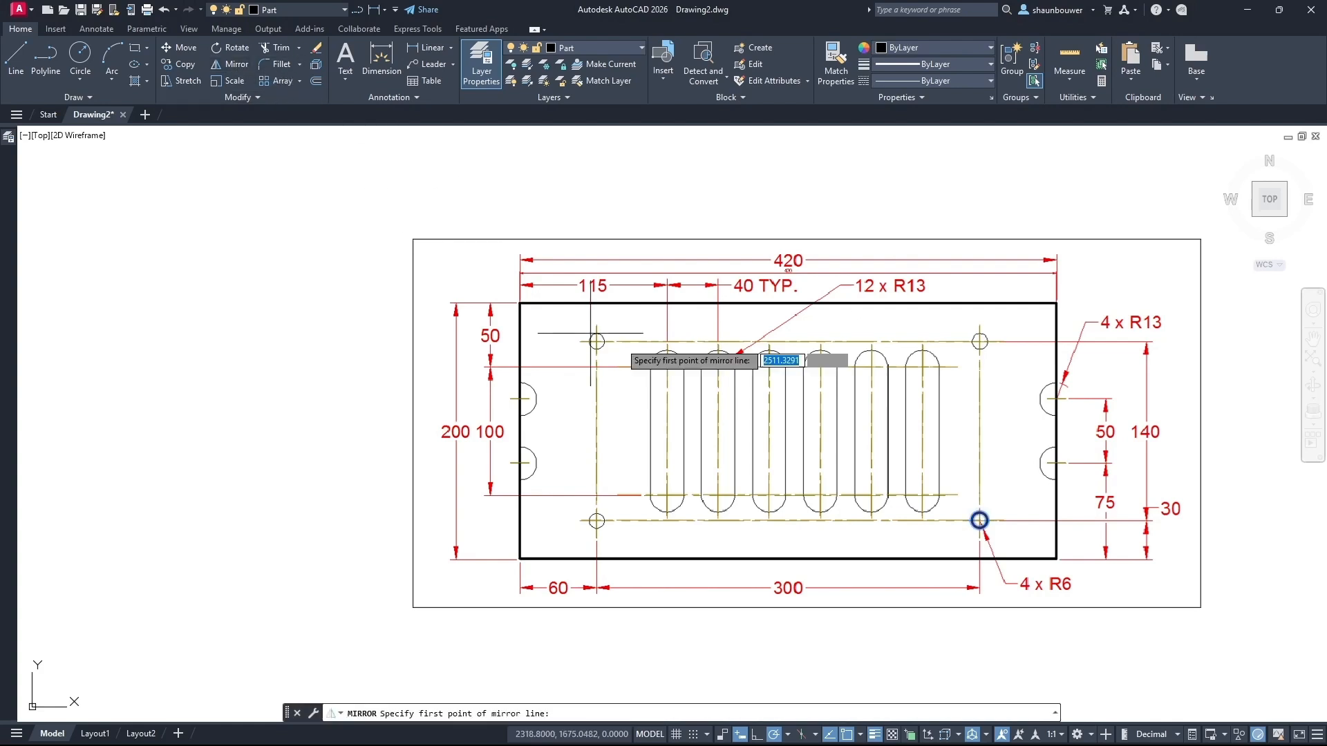
click(788, 302)
click(788, 410)
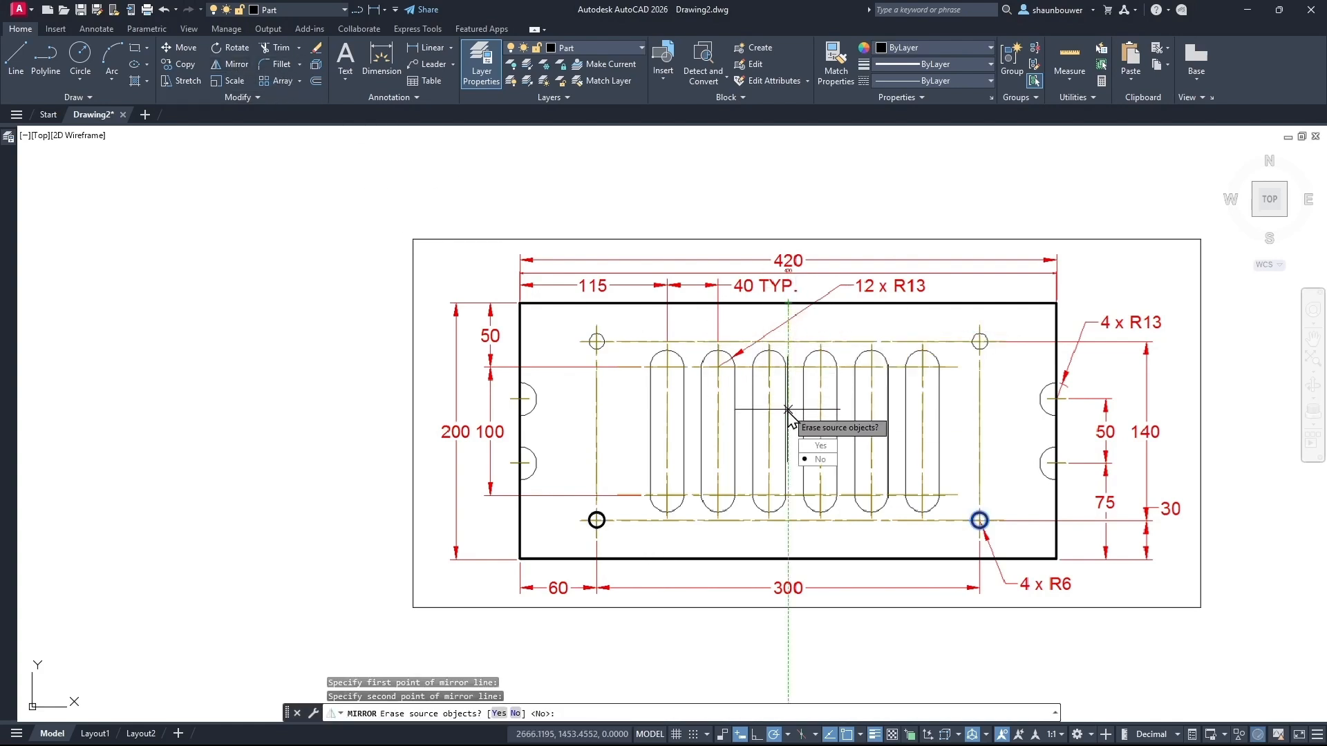
click(820, 460)
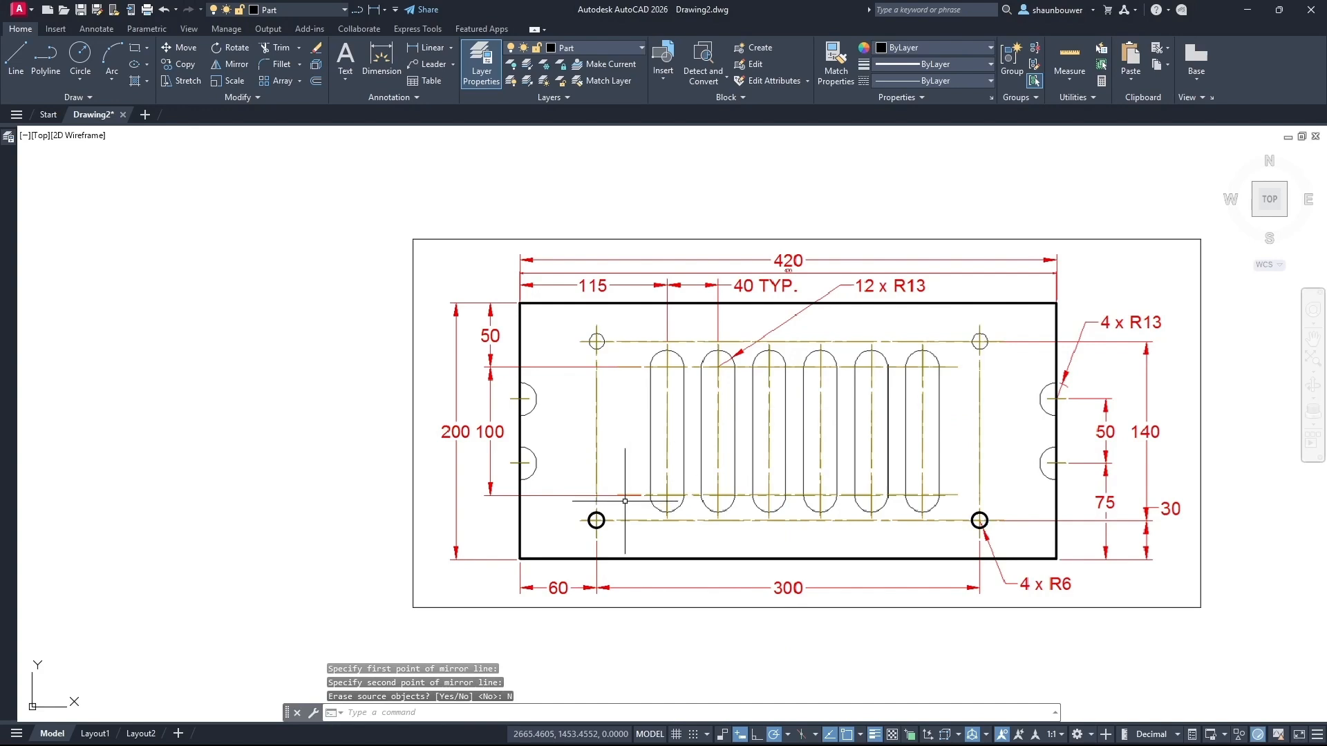
key(Escape)
Mirror both lower hole circles about the plate's horizontal midline to the upper hole positions, keeping the originals
click(597, 512)
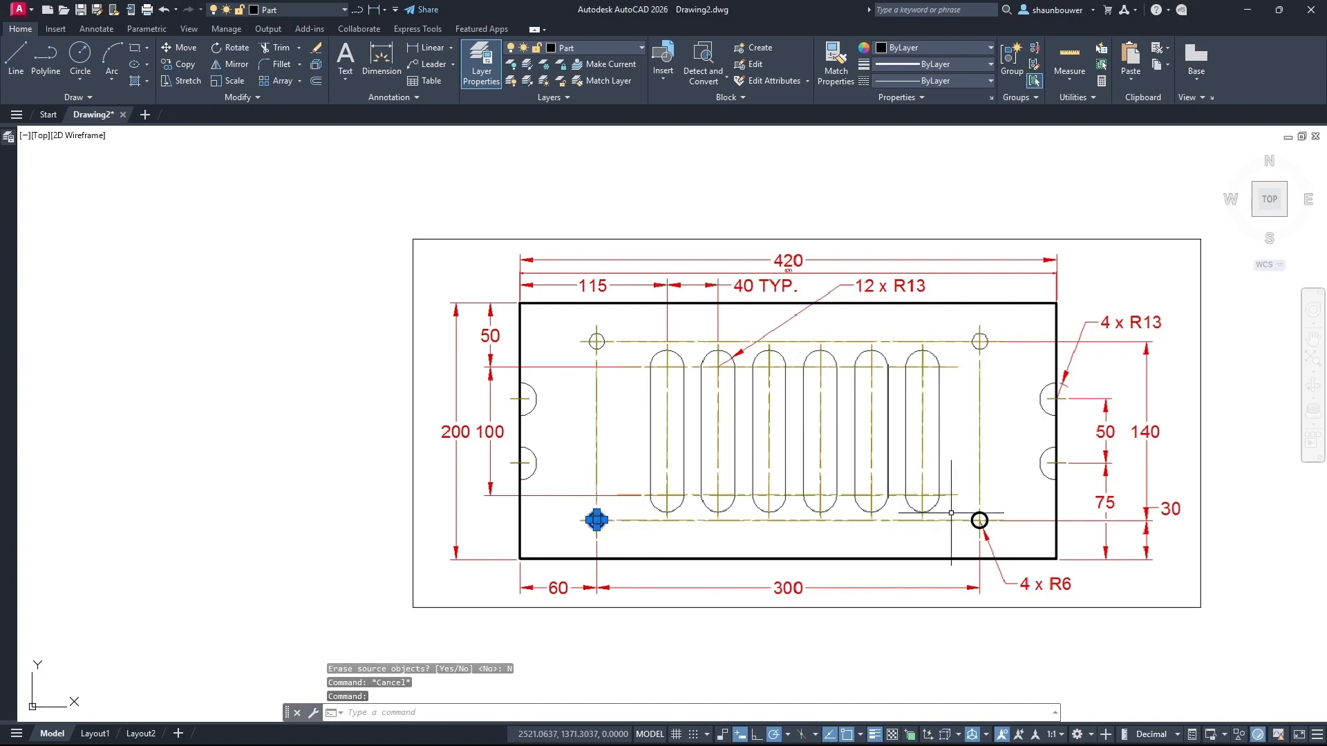
click(976, 515)
click(219, 65)
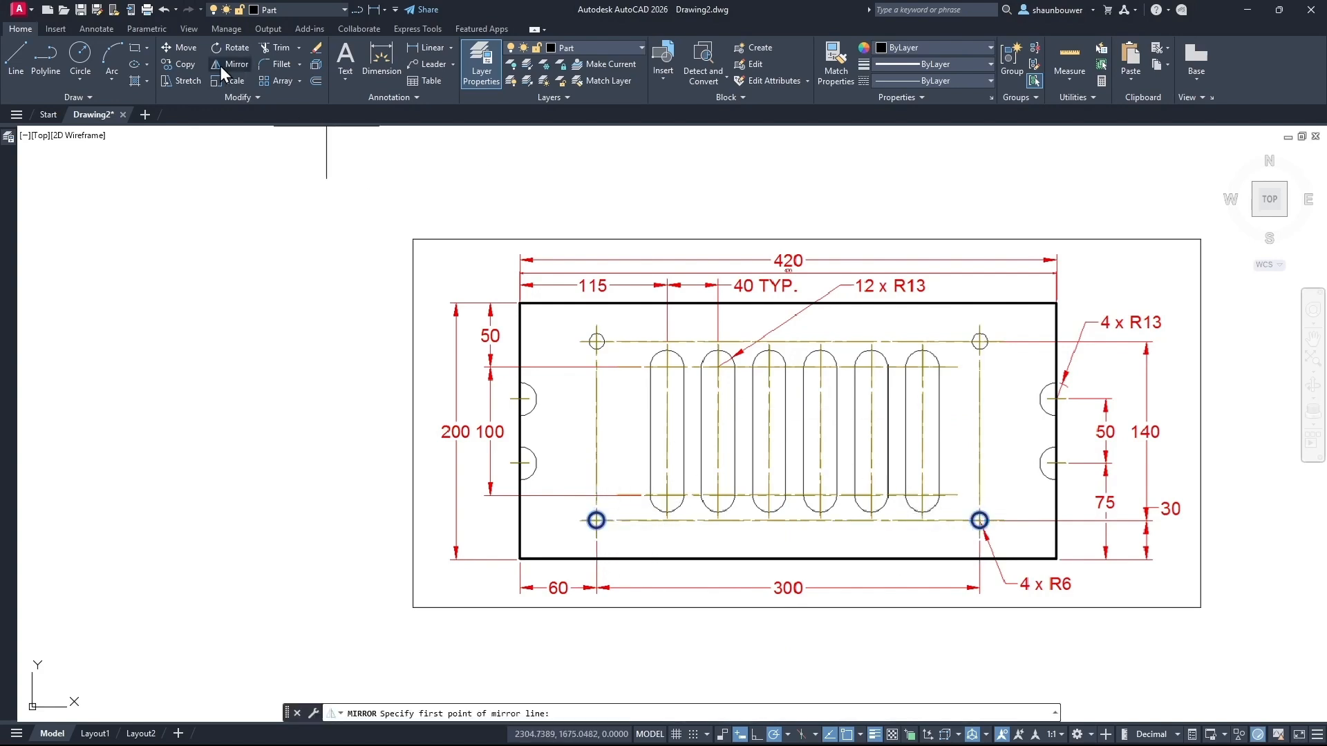
click(519, 430)
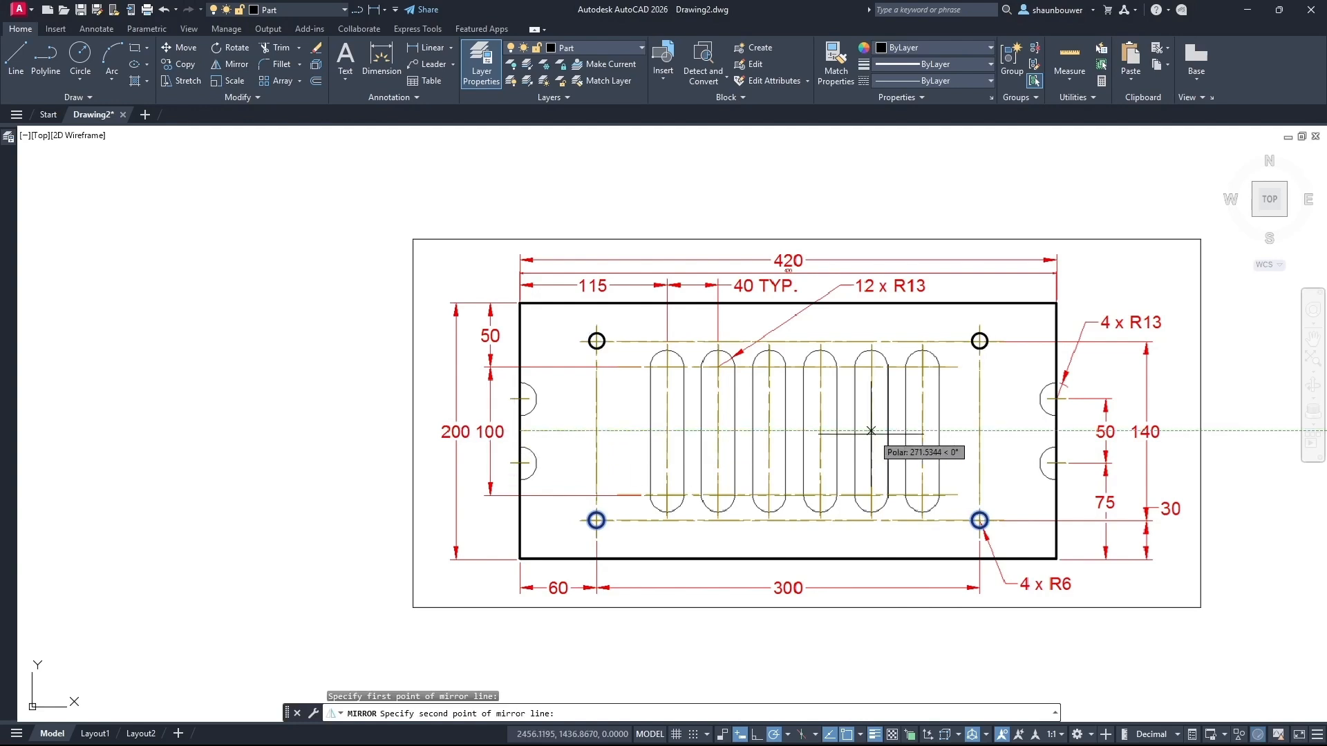
click(1057, 431)
click(1084, 482)
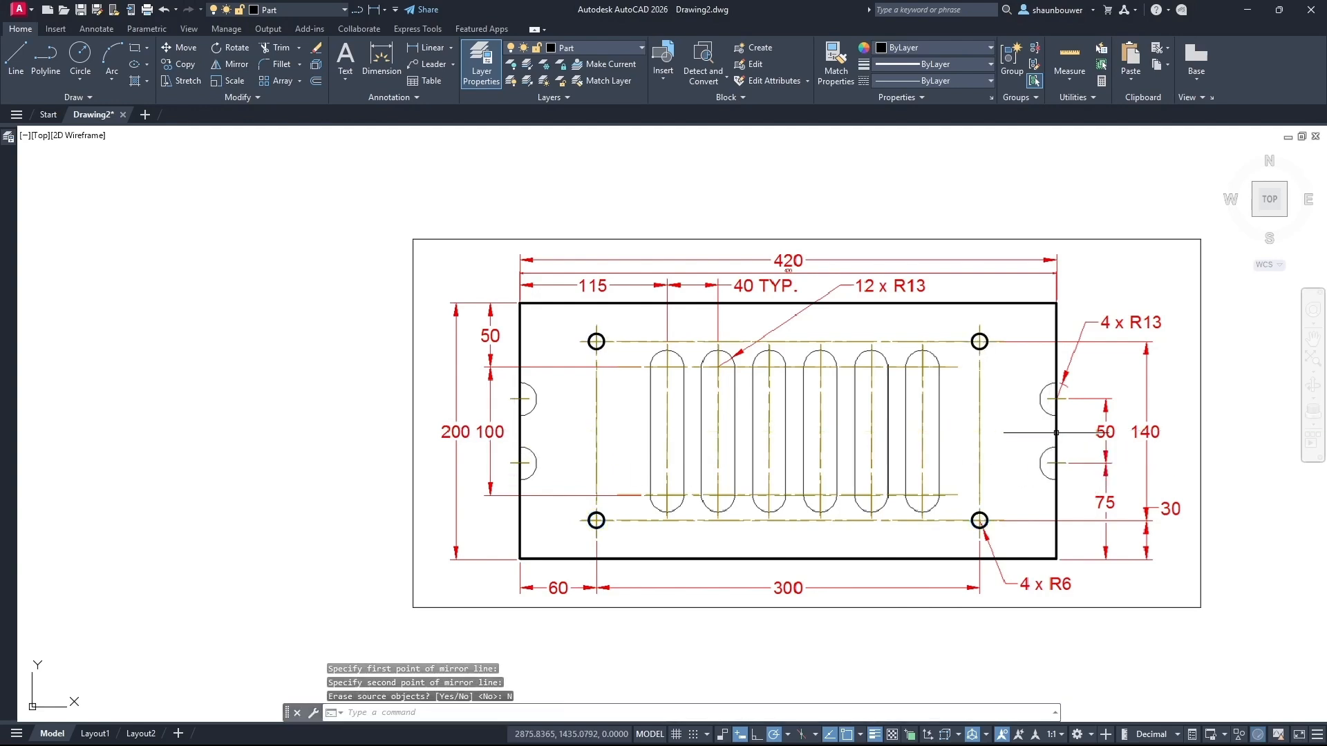
key(Escape)
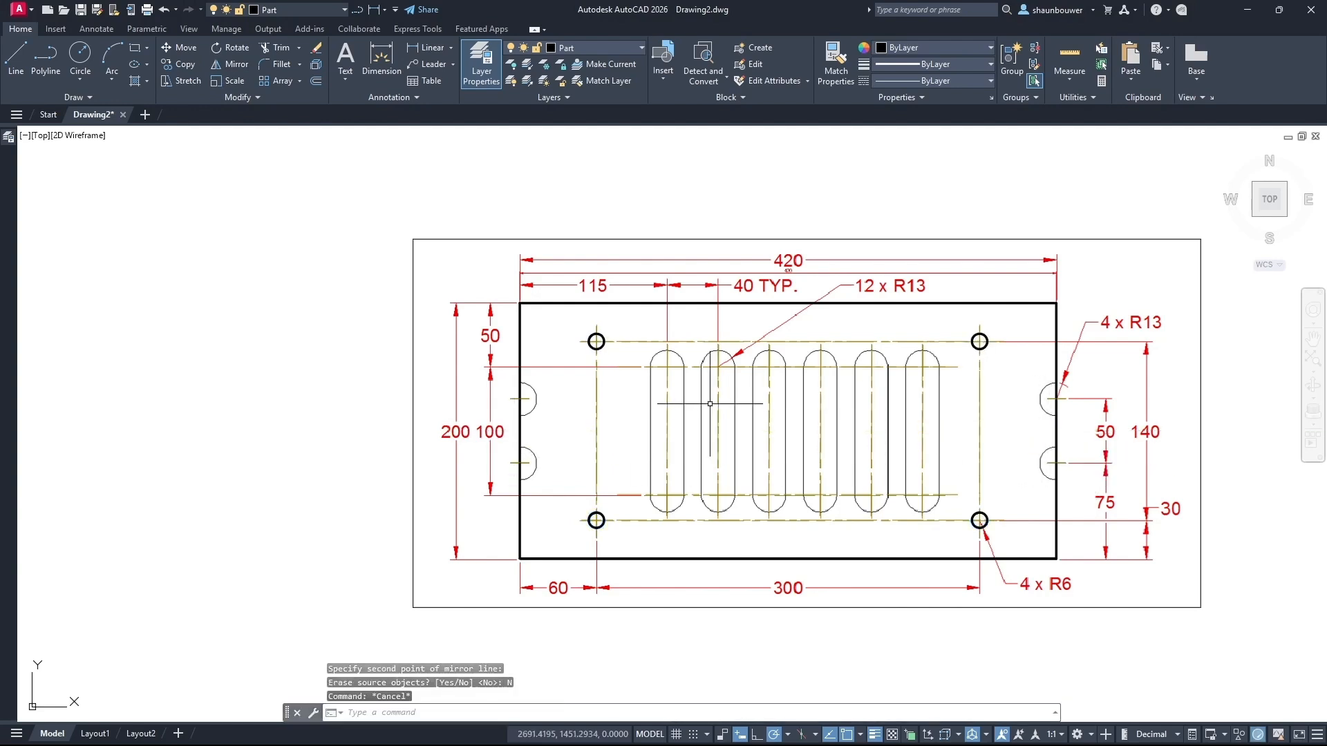
Draw a circle of radius 13 centered where the upper-right notch centerline meets the plate's right edge
click(81, 62)
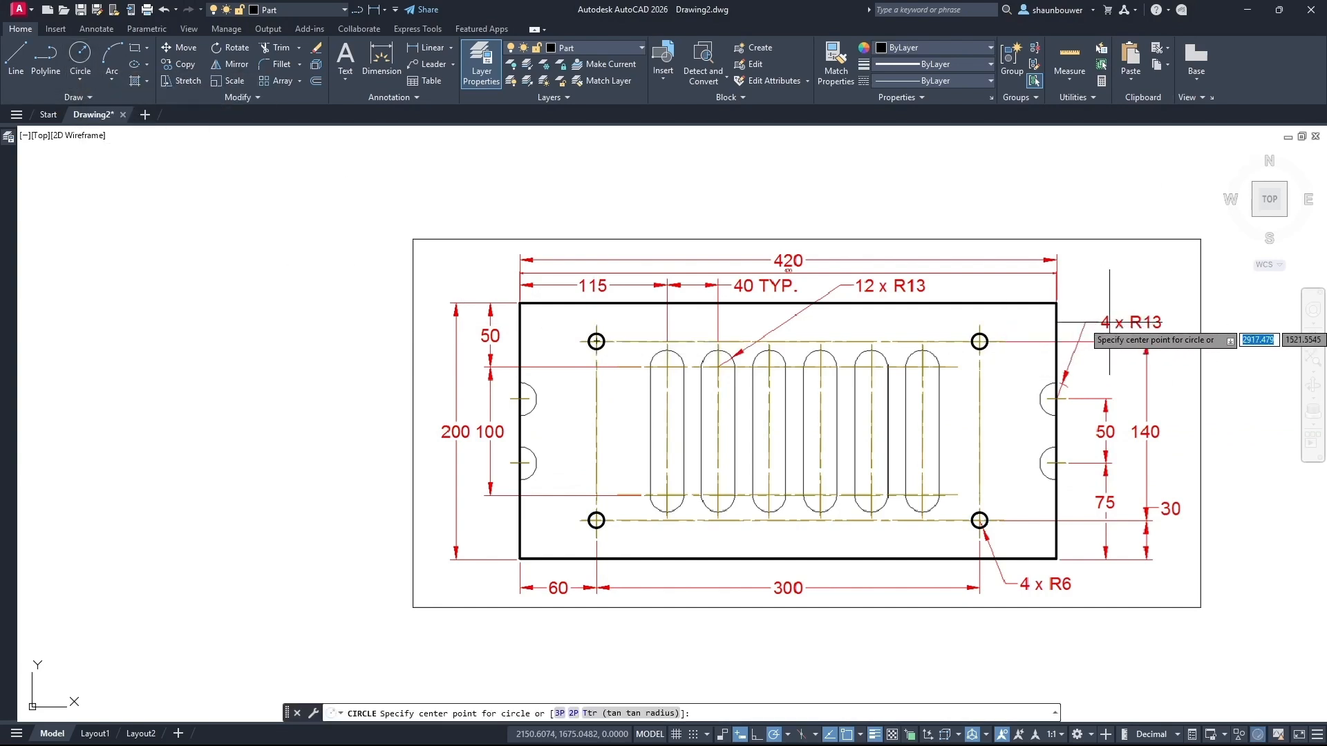
click(1056, 398)
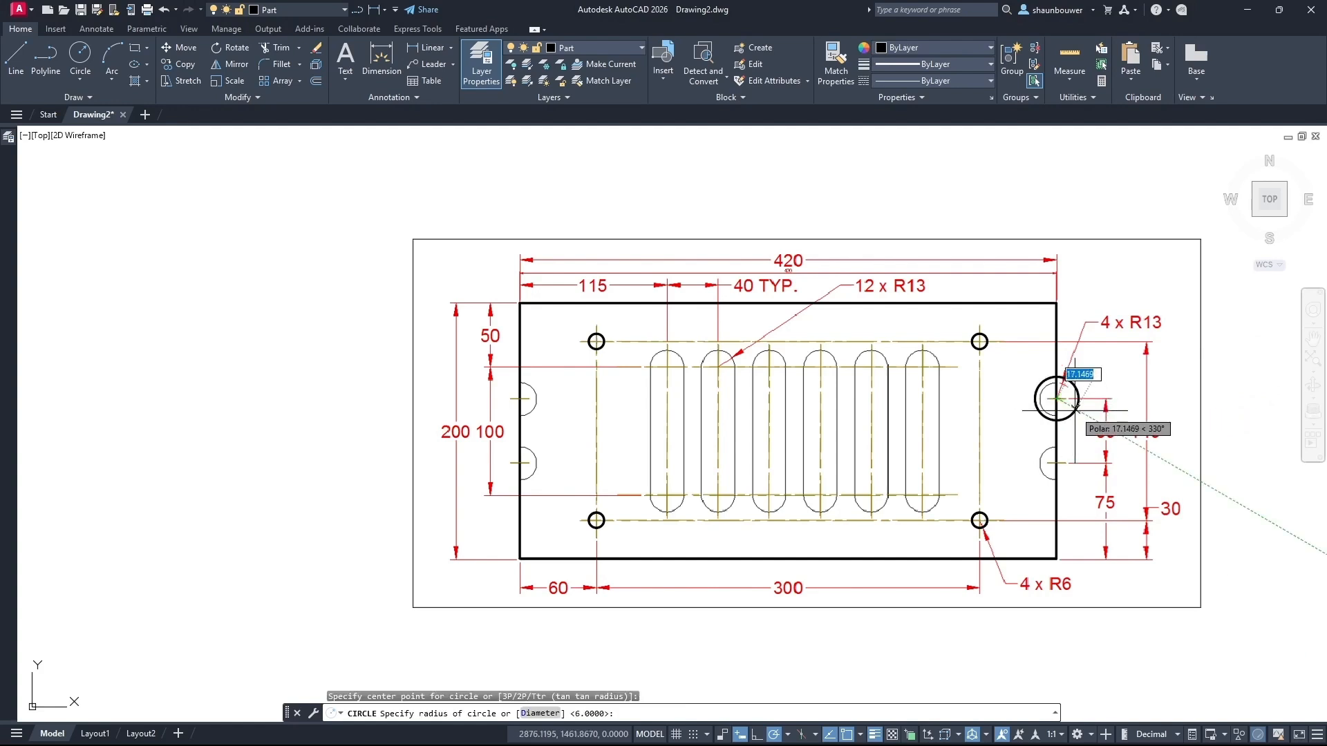
text(13)
key(Return)
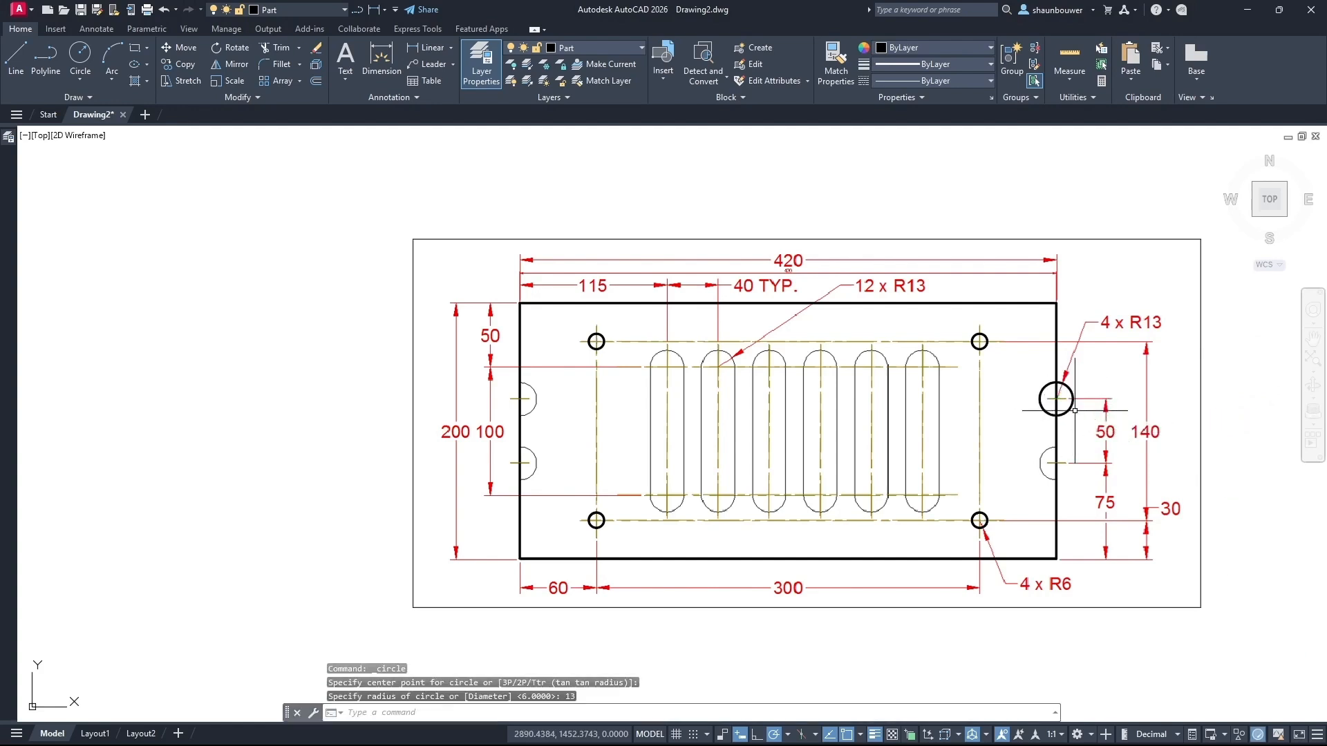
key(Escape)
key(Escape)
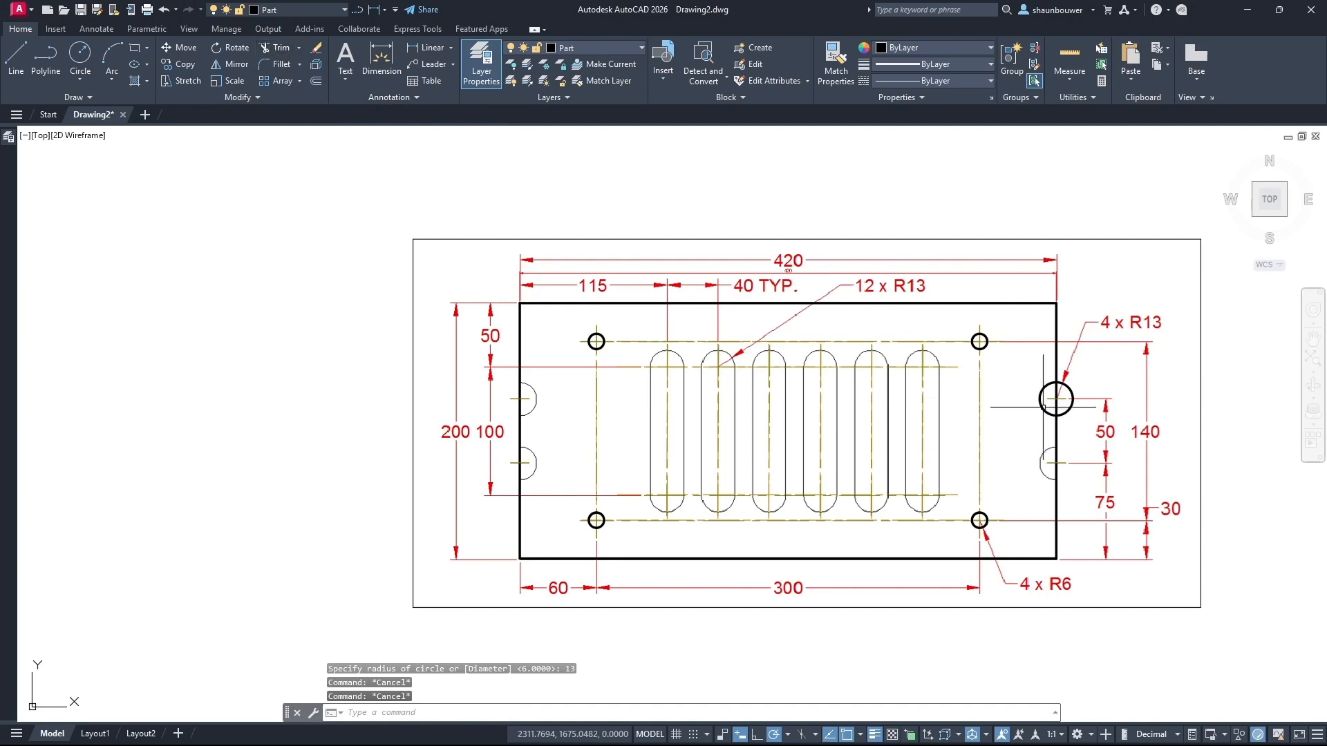
Trim away the outer half of the upper-right notch circle and the plate edge line running across it
scroll(1106, 397, up, 6)
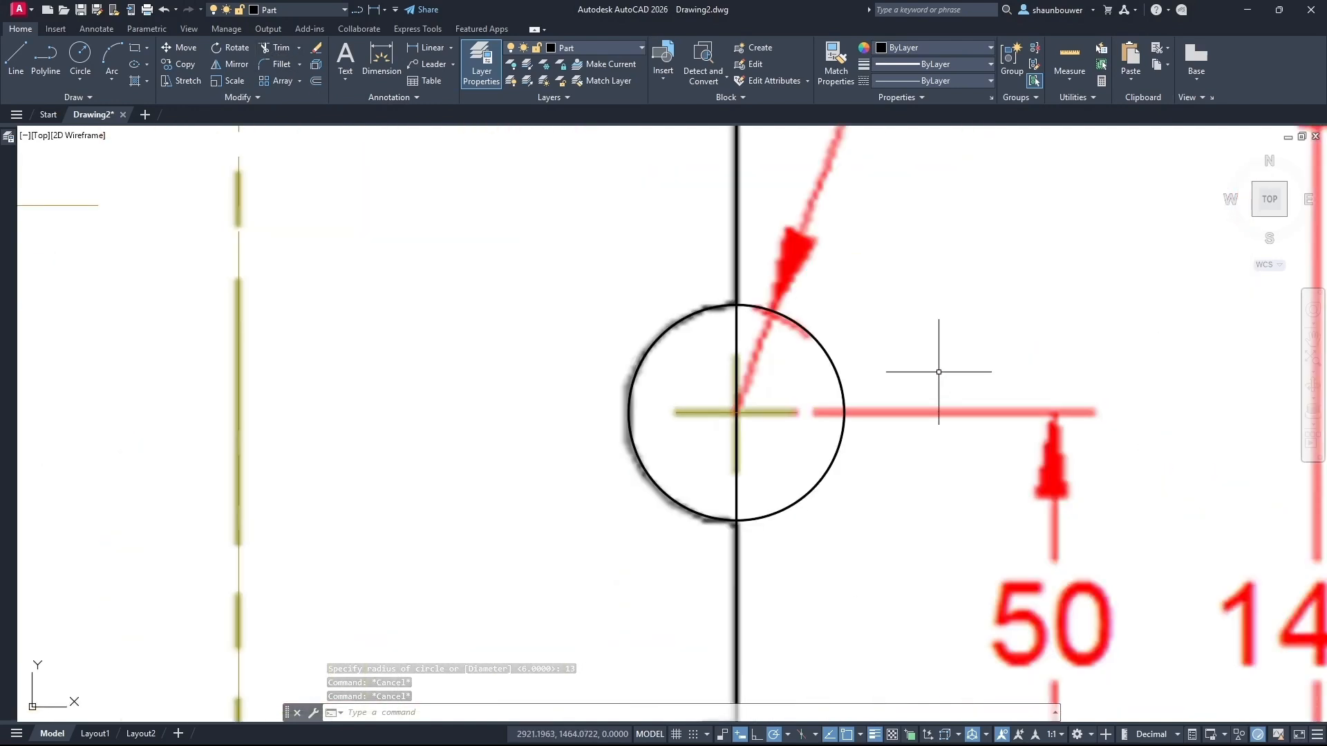
click(274, 48)
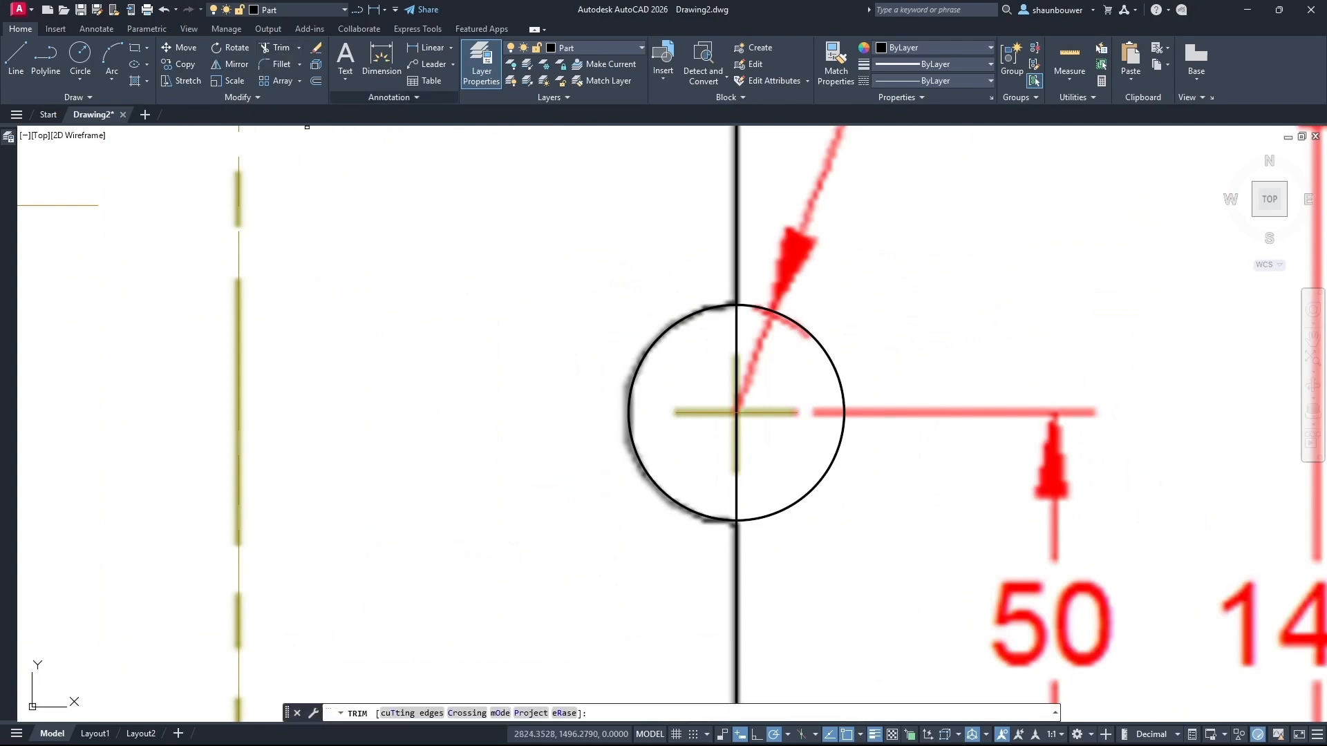
click(884, 342)
click(726, 409)
key(Return)
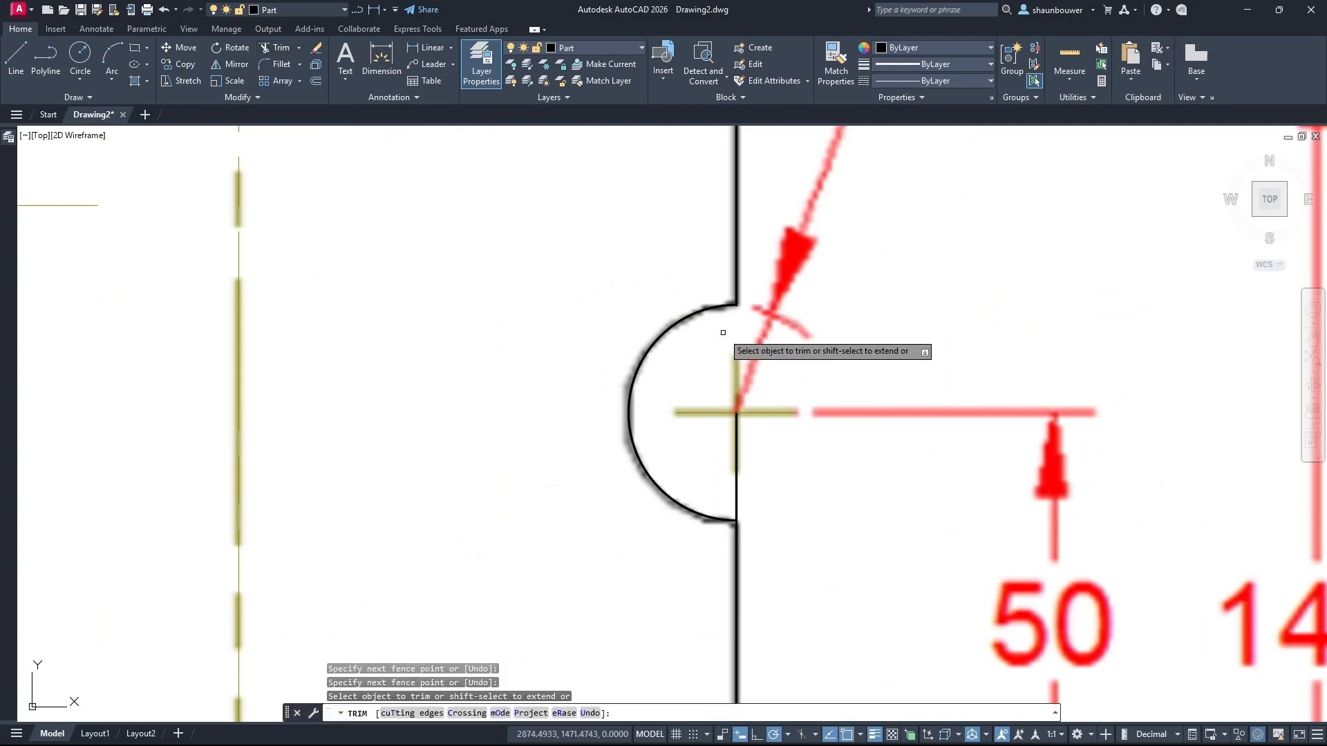
click(736, 504)
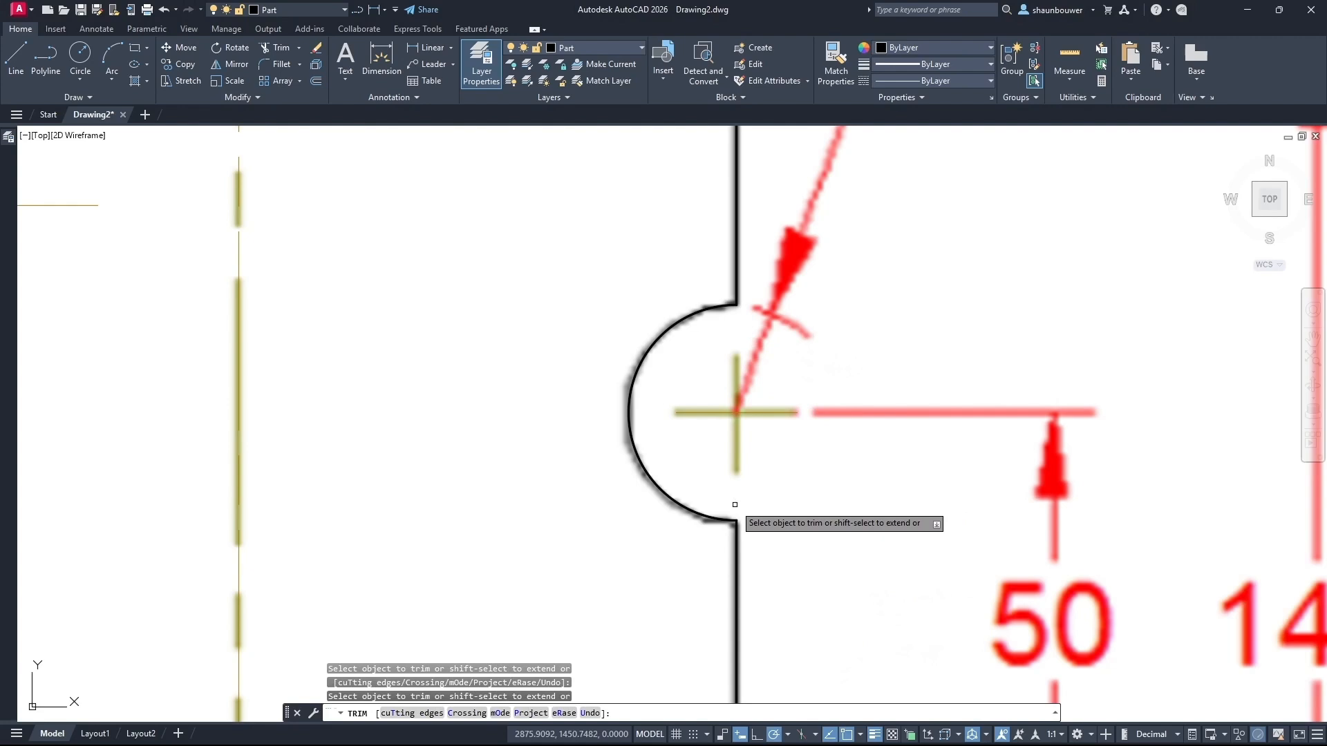
key(Escape)
Mirror the upper-right notch arc about the plate's horizontal midline to the lower-right notch position, keeping the original
scroll(836, 346, down, 3)
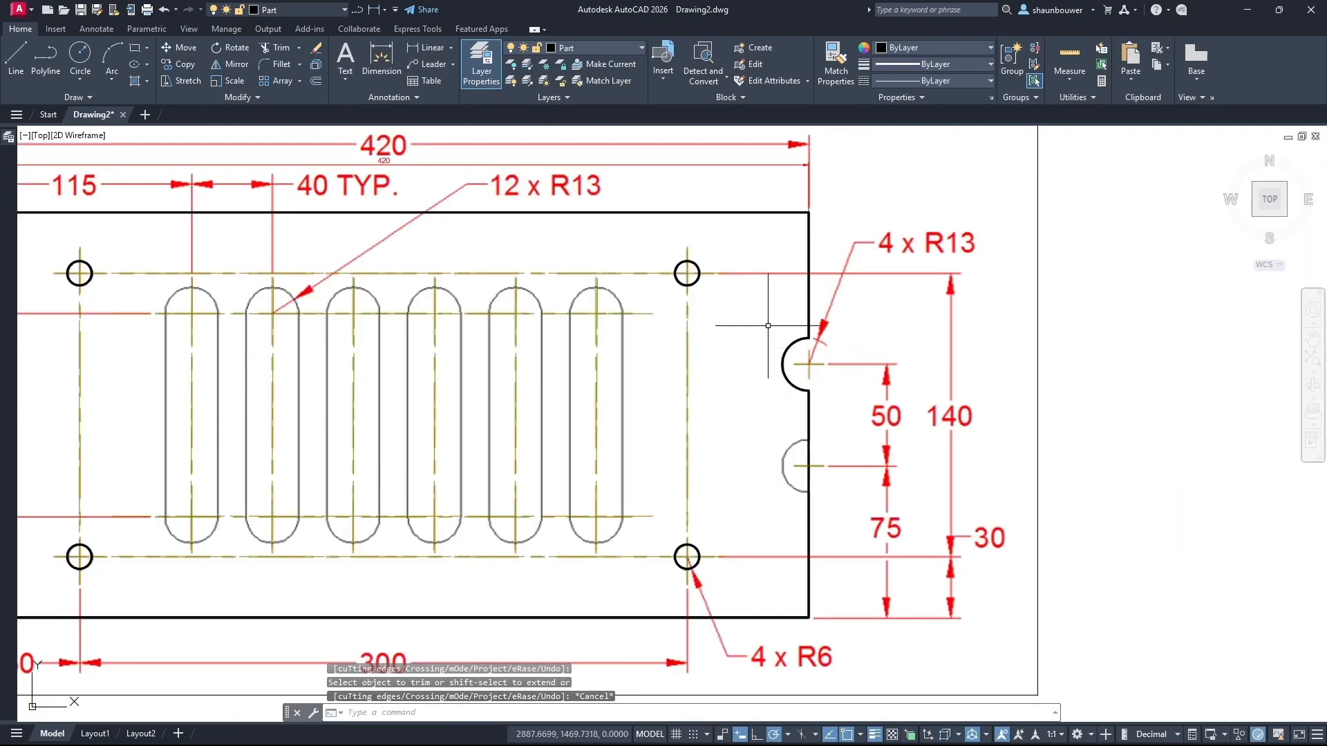
click(697, 242)
click(855, 426)
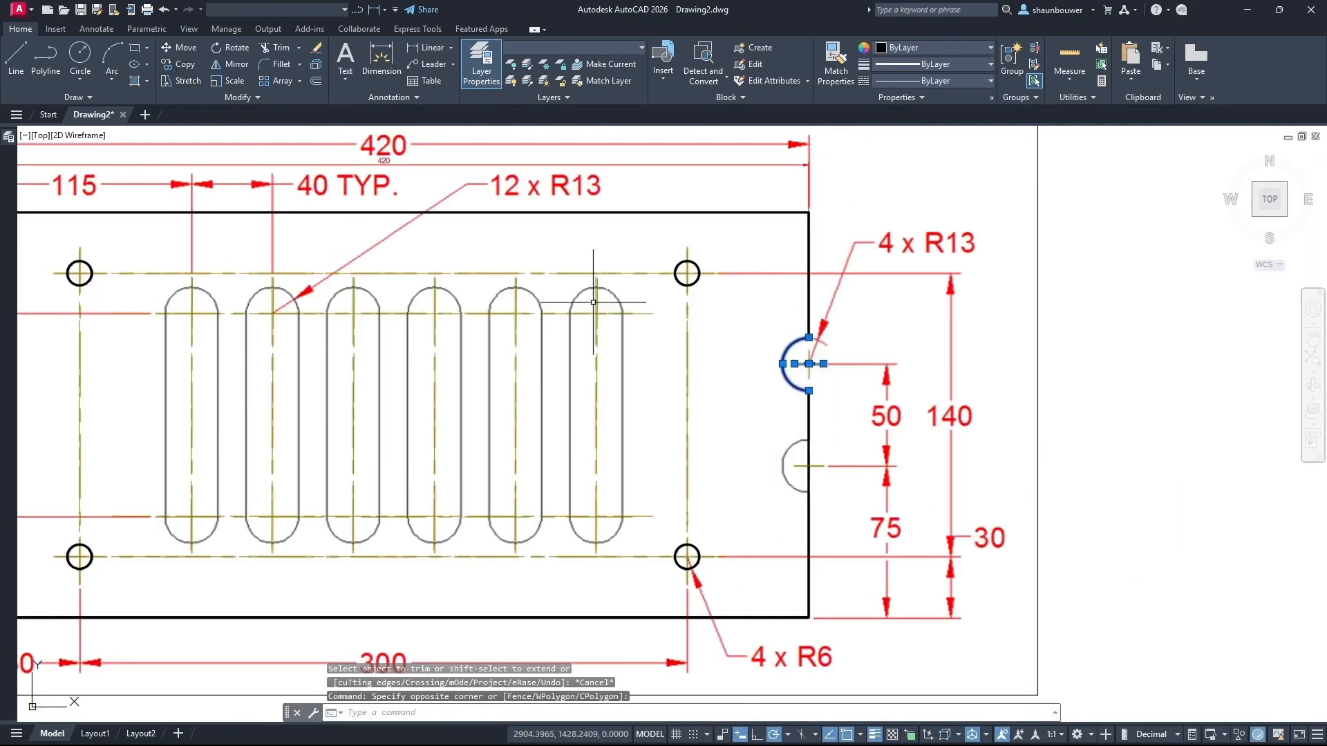
shift+click(830, 377)
shift+click(817, 360)
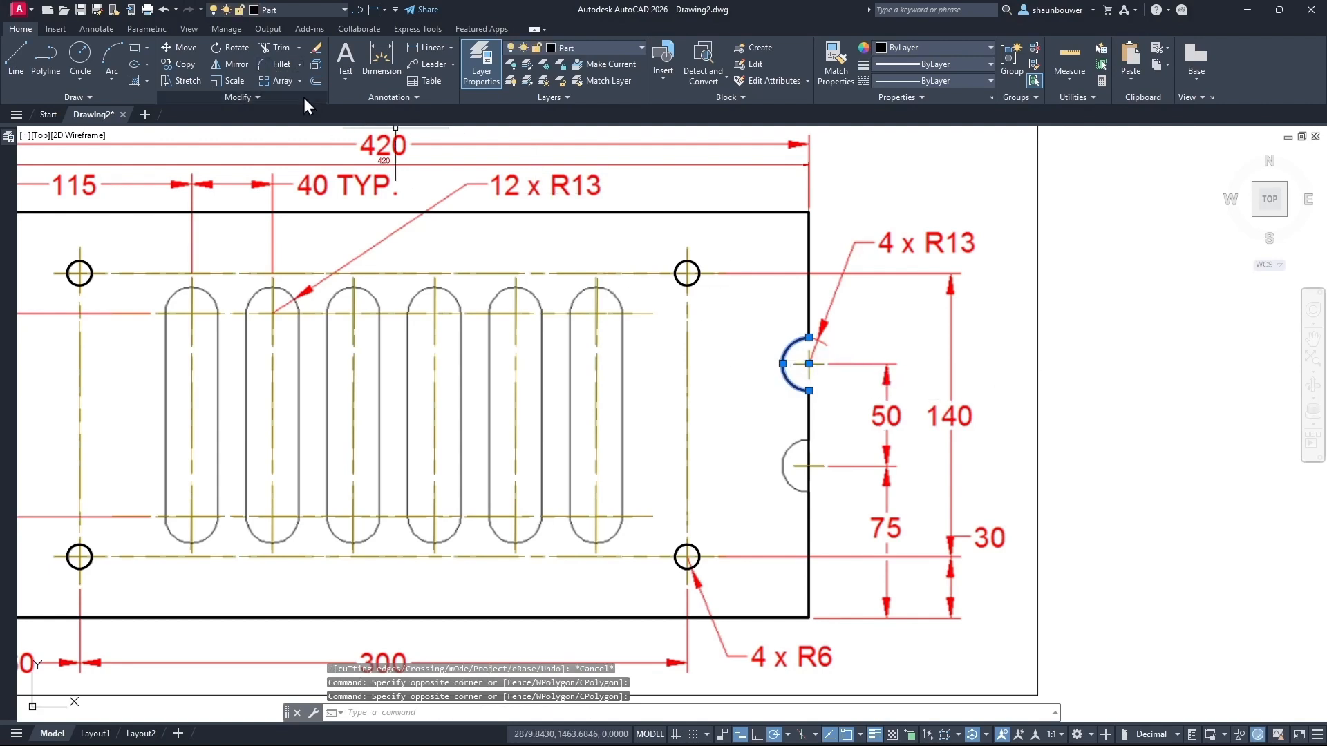
click(225, 63)
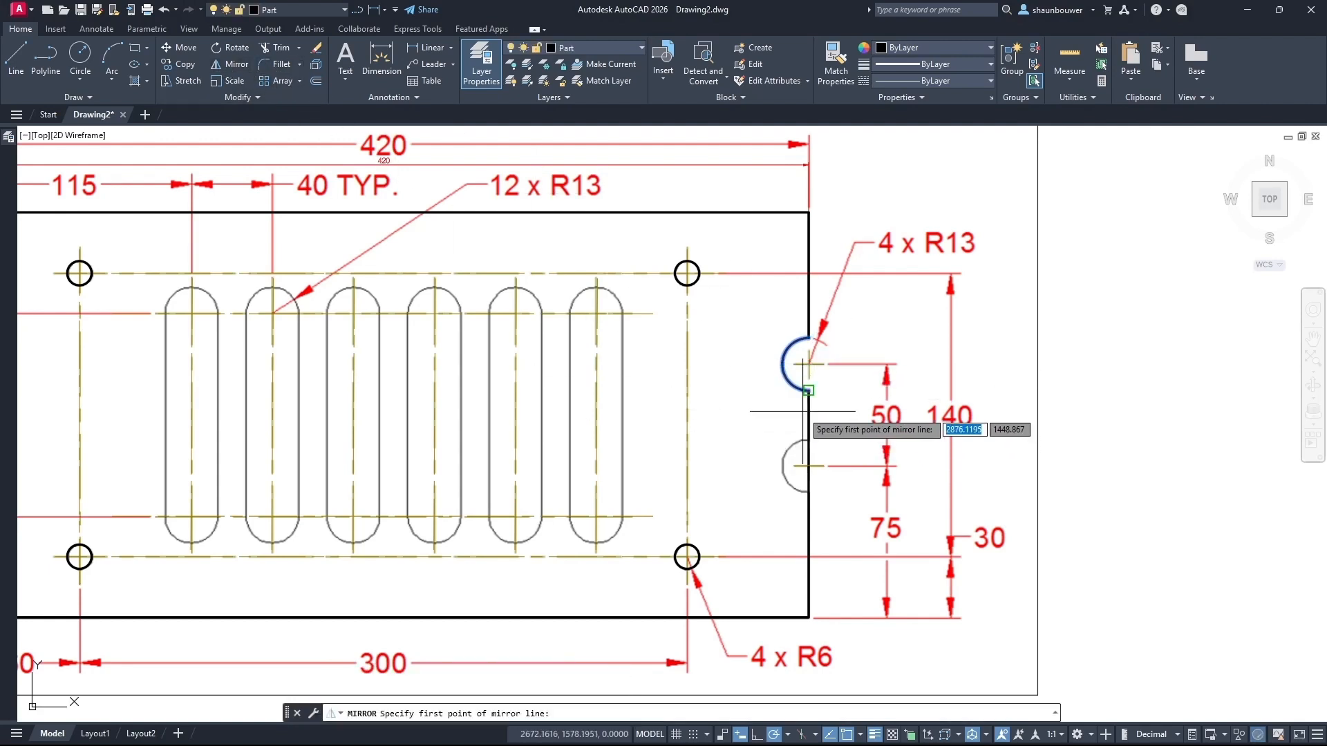
scroll(901, 418, down, 2)
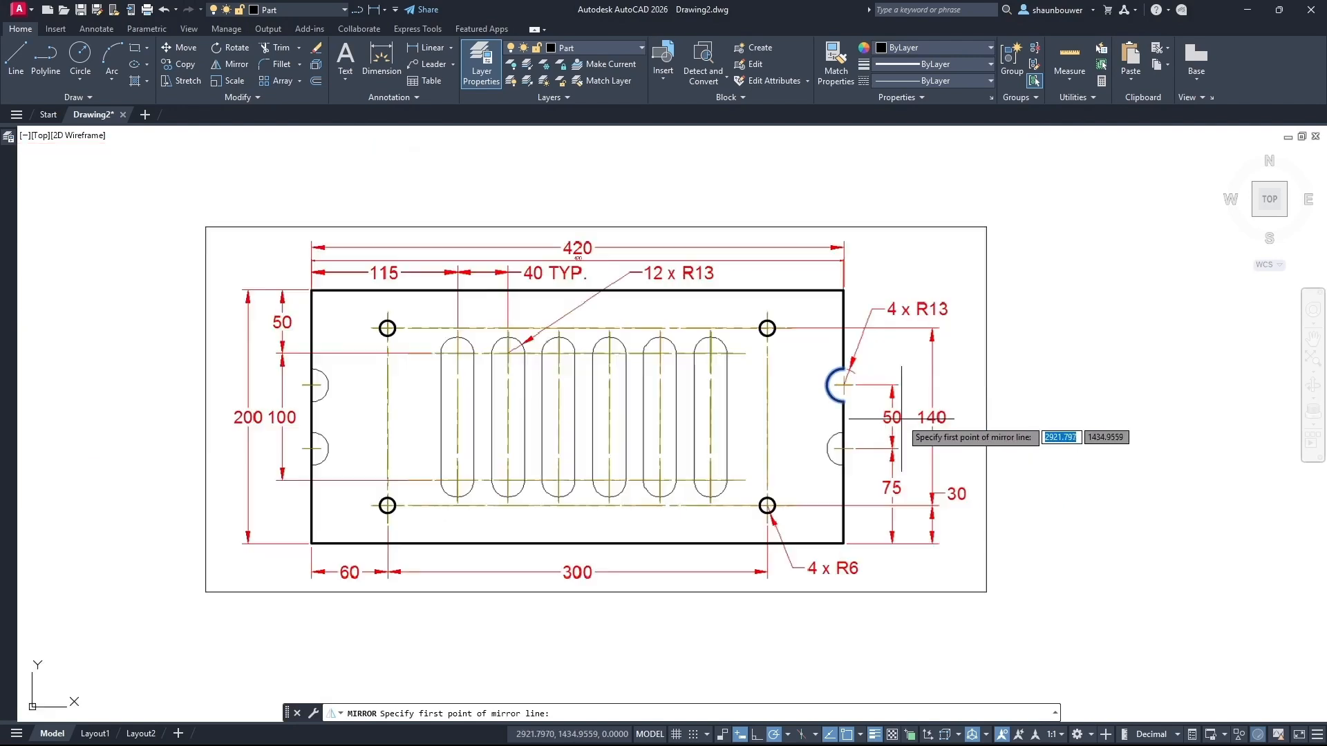
click(324, 417)
click(768, 417)
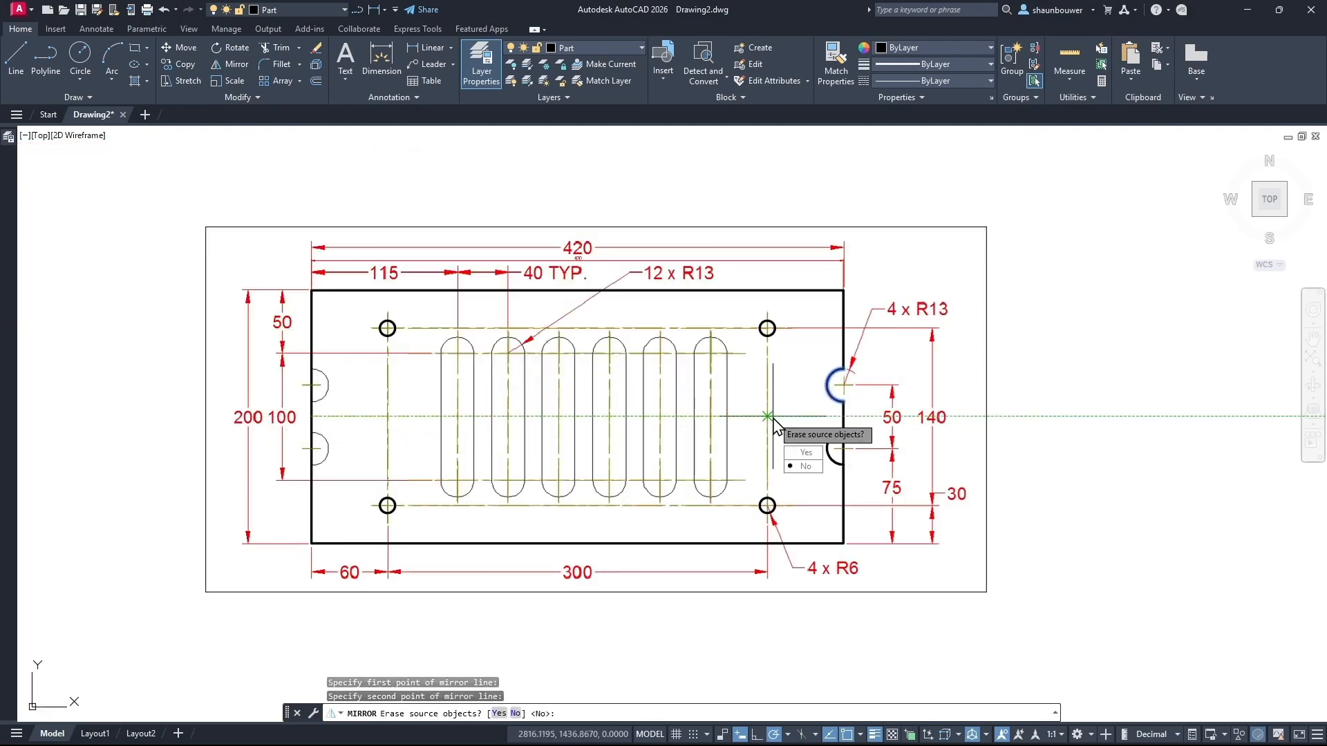
click(806, 468)
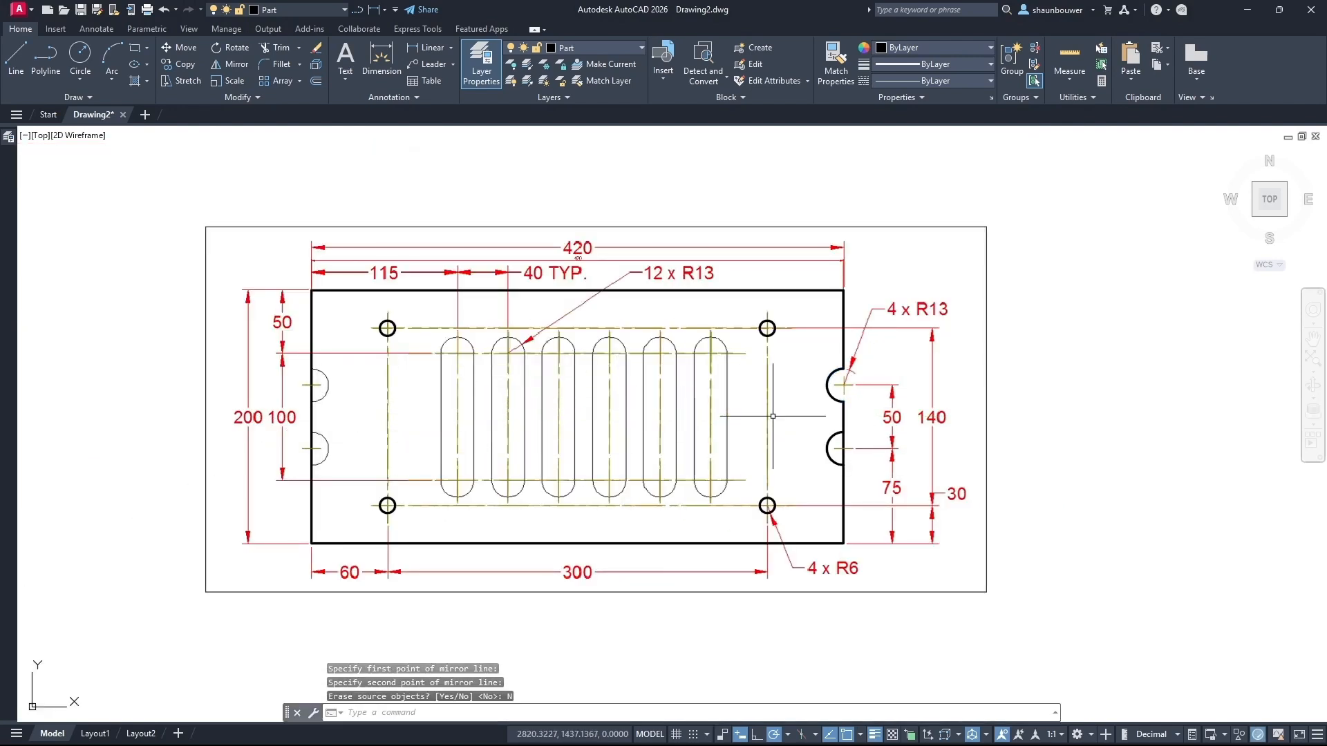
Mirror both right-edge notch arcs about the plate's vertical midline onto the left edge, keeping the originals
click(828, 445)
click(829, 393)
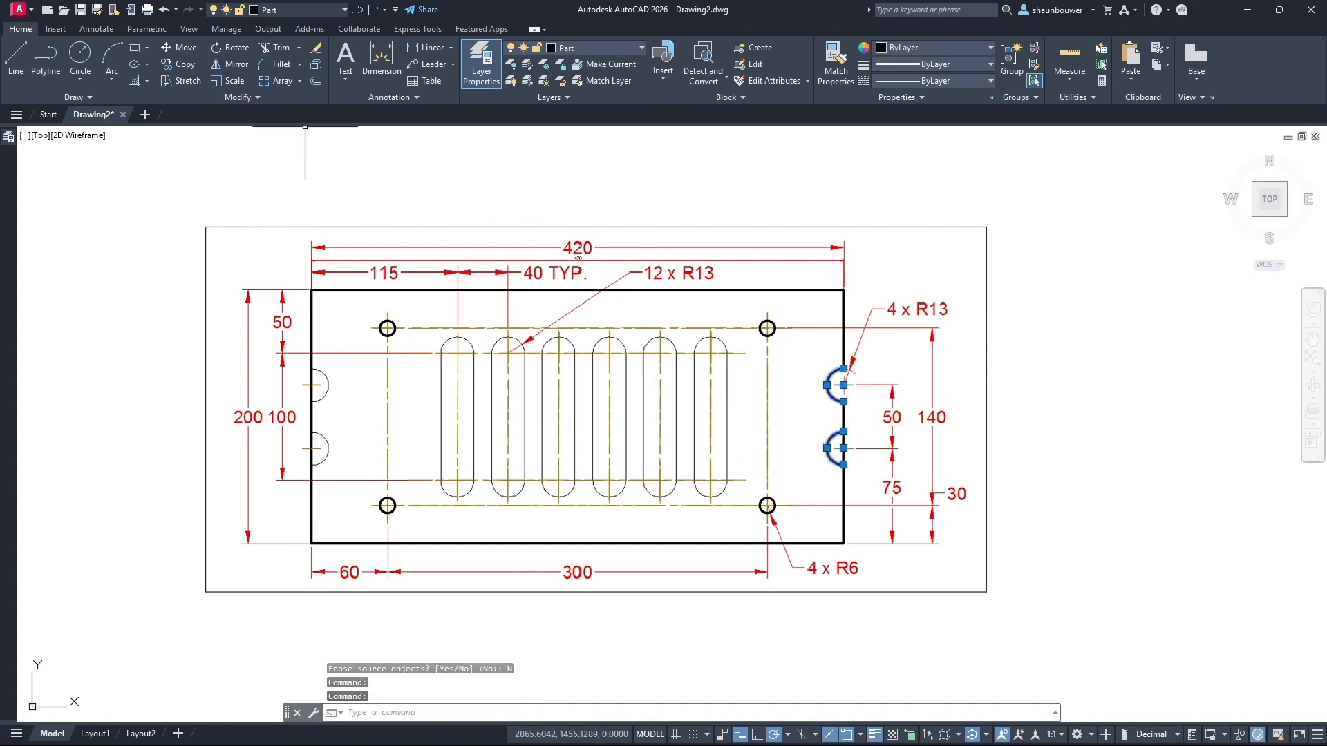
click(230, 64)
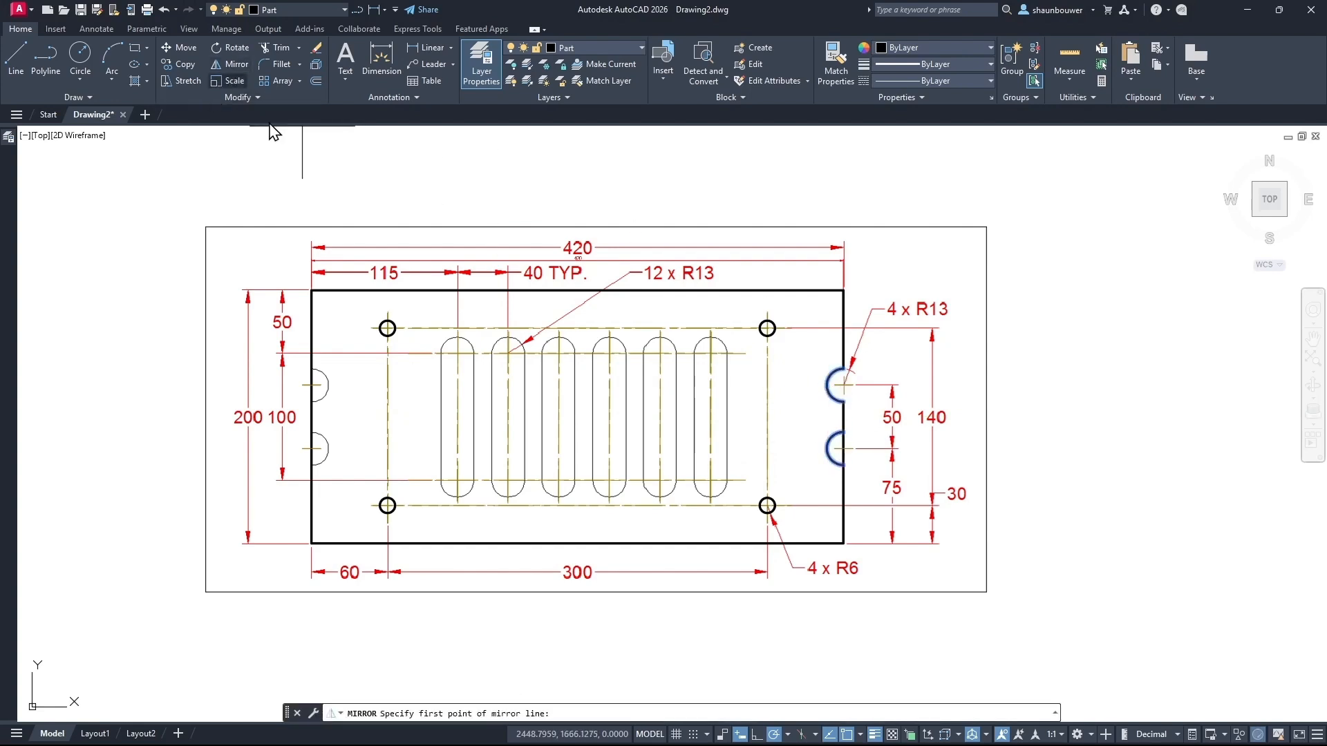
click(577, 291)
click(579, 529)
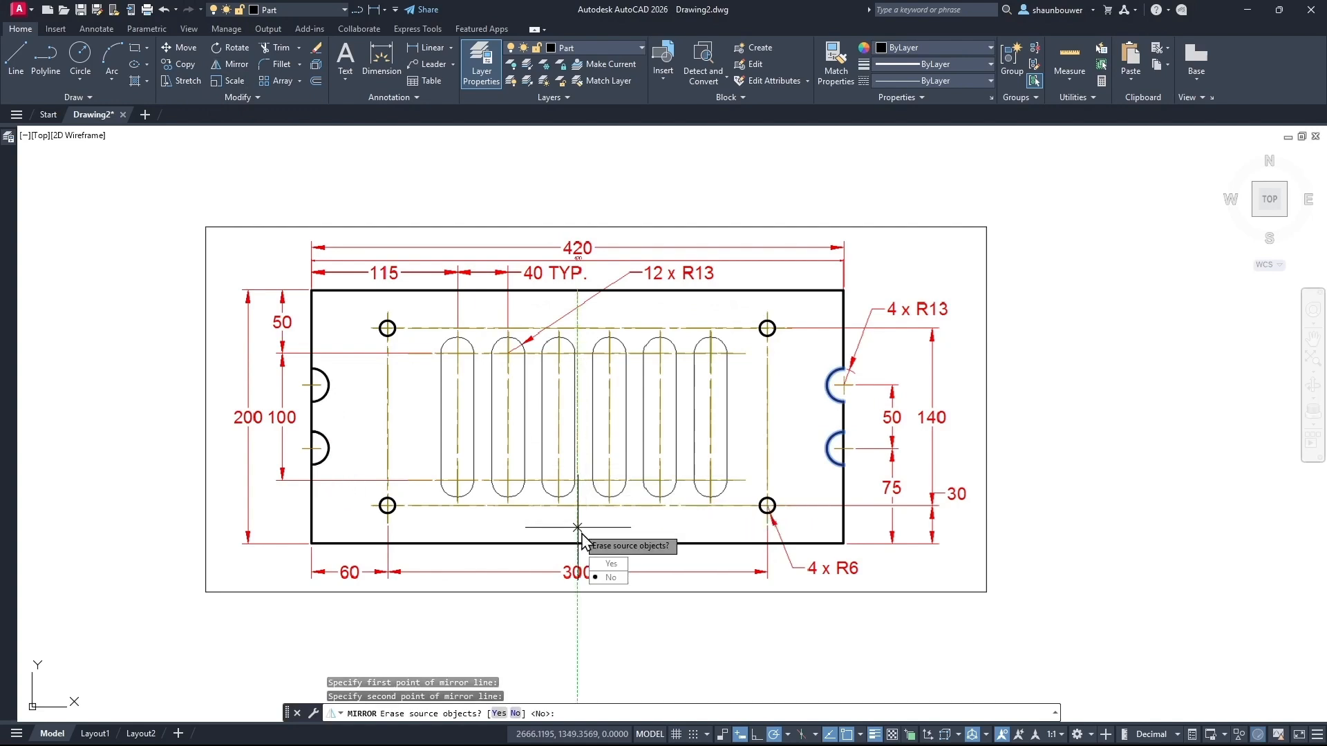
click(612, 579)
Trim the plate edge lines across the remaining notches and trim the R13 circle at the second slot's upper center to its upper half
click(278, 51)
scroll(467, 338, up, 4)
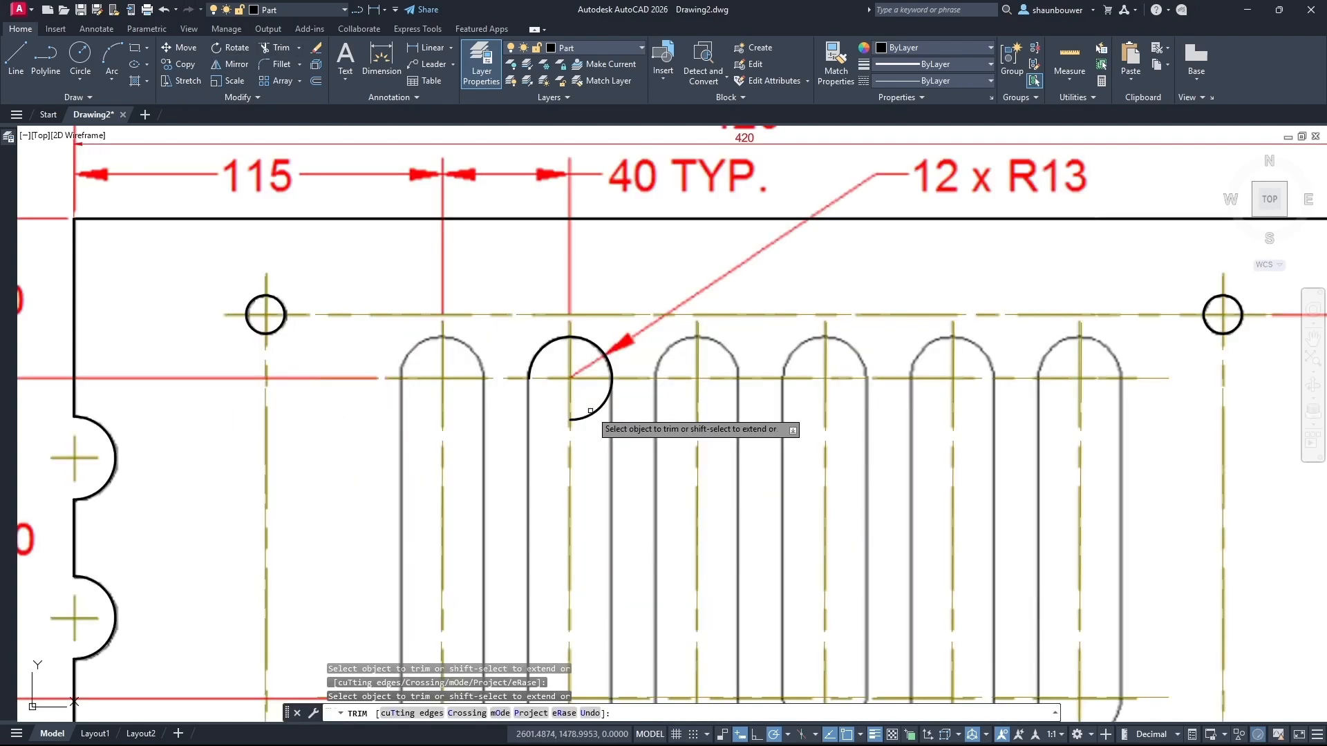
key(Escape)
key(Escape)
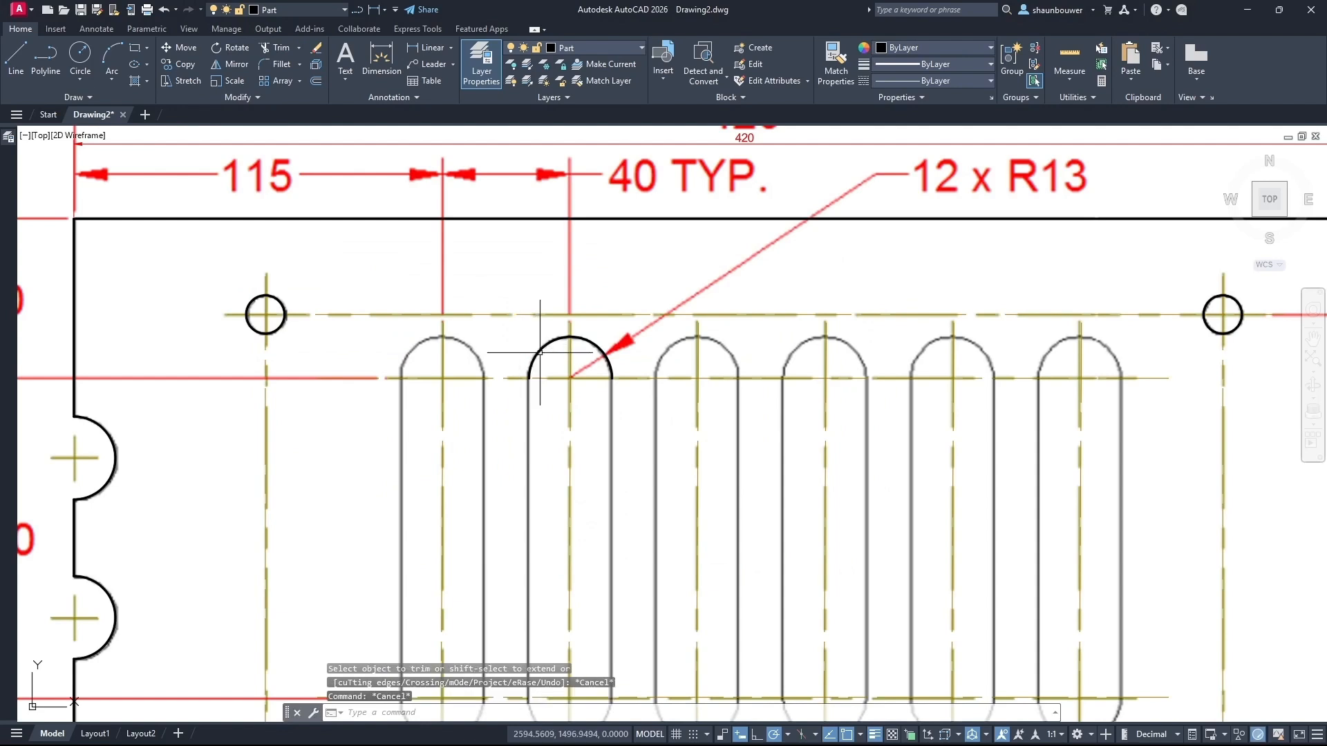
Mirror the second slot's upper end arc about the plate's horizontal midline to form its lower end, keeping the original
click(537, 353)
click(230, 63)
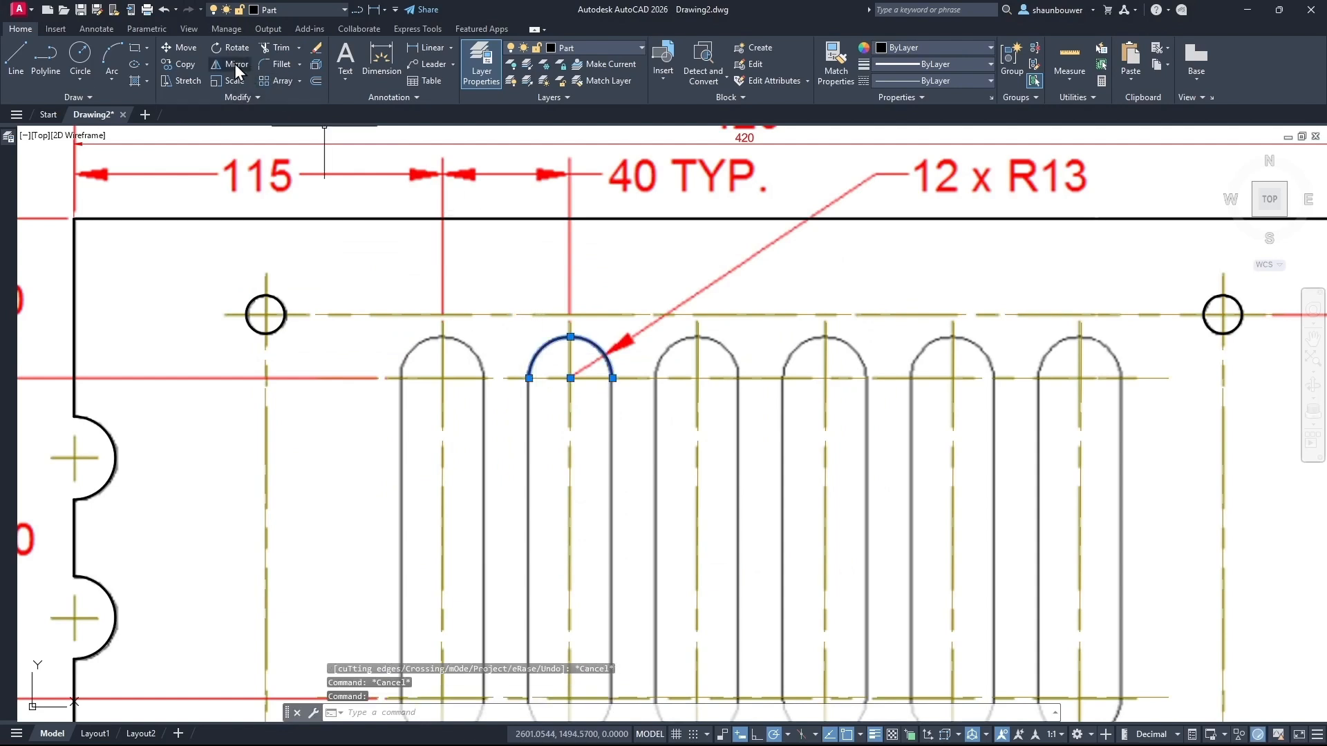
scroll(580, 178, down, 2)
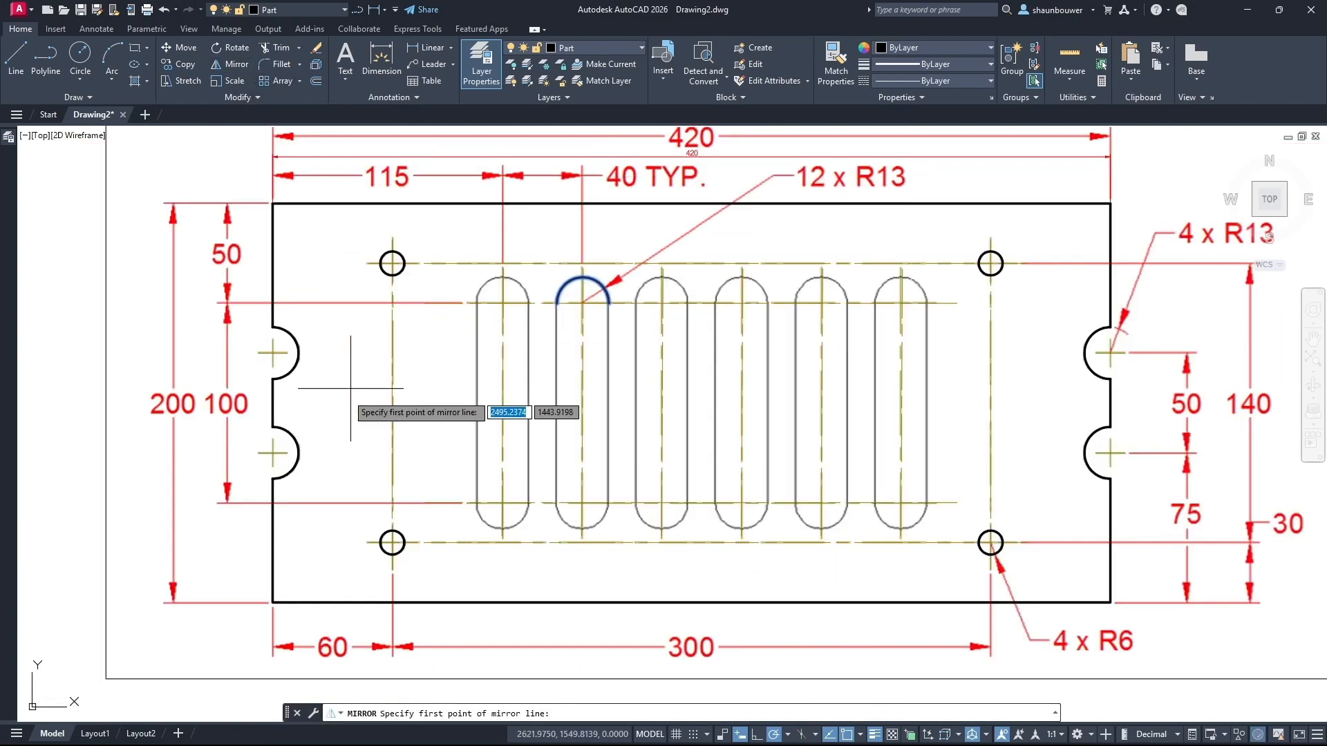
click(272, 403)
click(1110, 403)
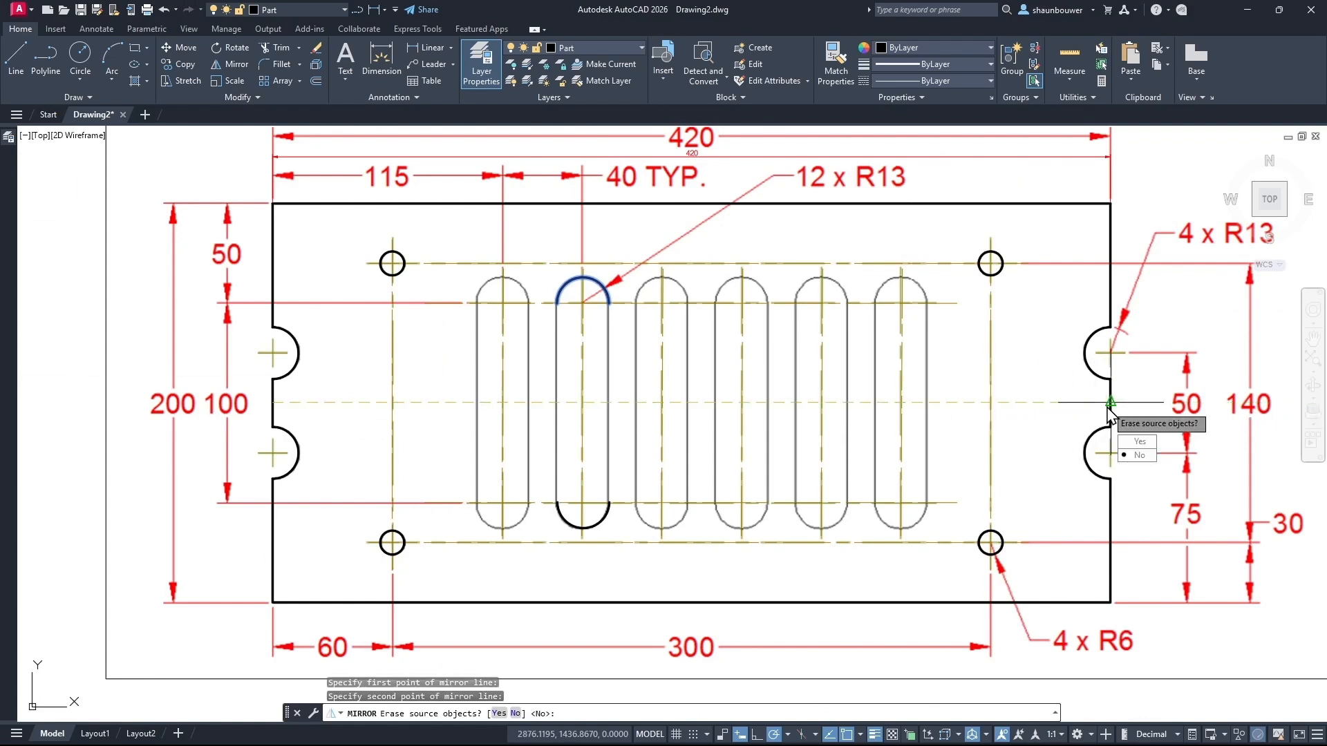
click(1144, 457)
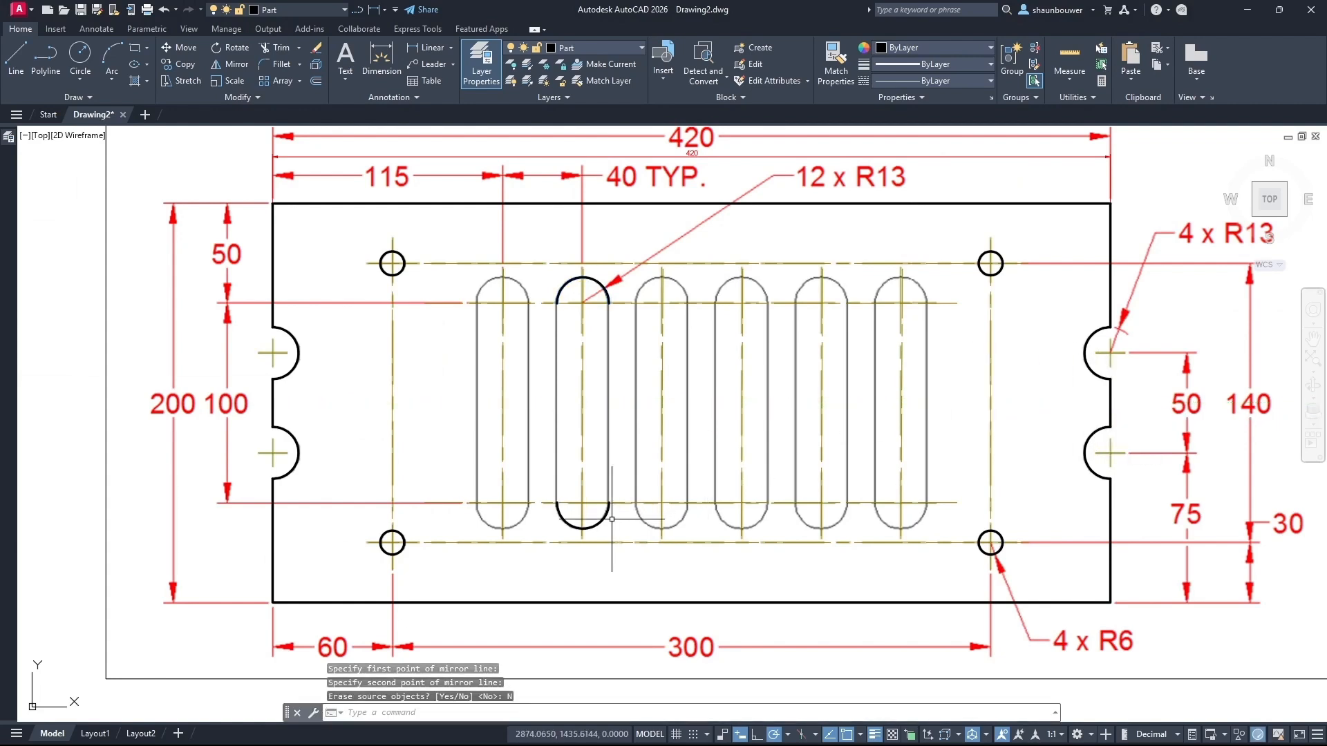
Draw two vertical polylines joining the second slot's upper and lower arc endpoints to form its straight sides
click(48, 58)
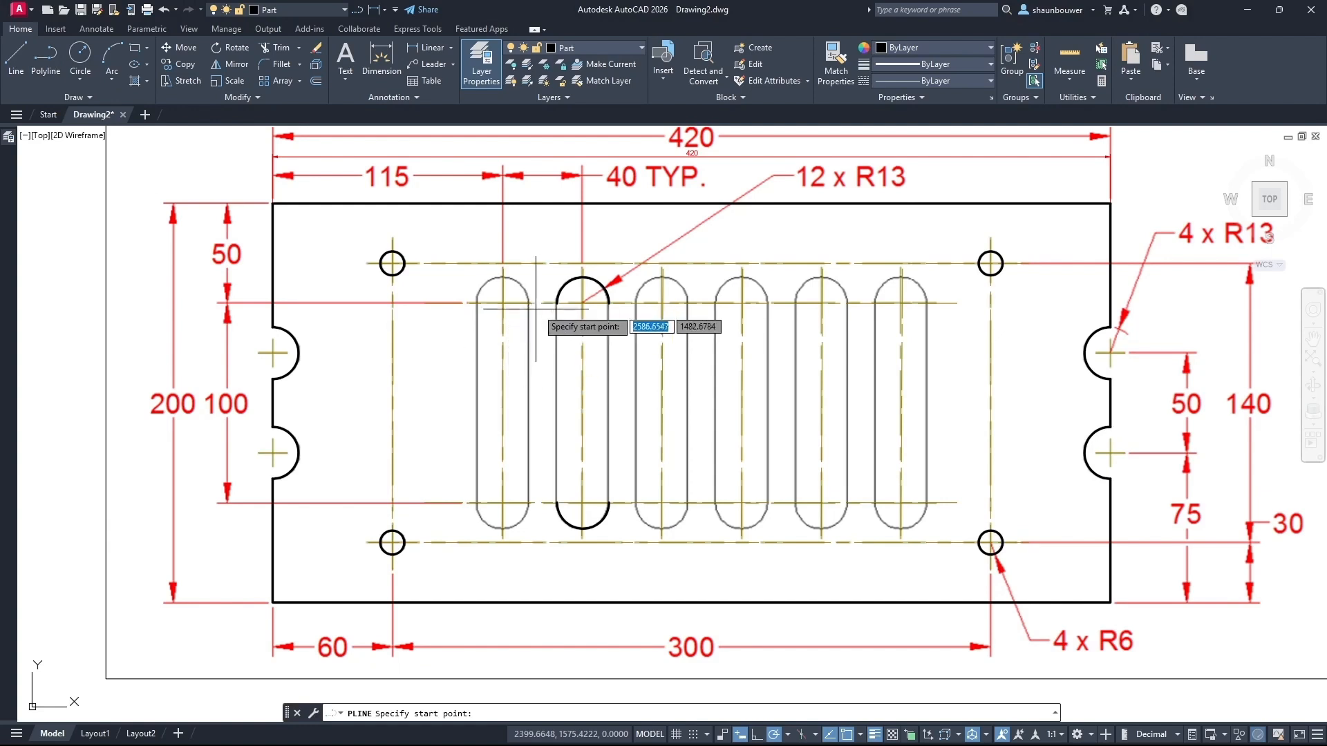
click(557, 302)
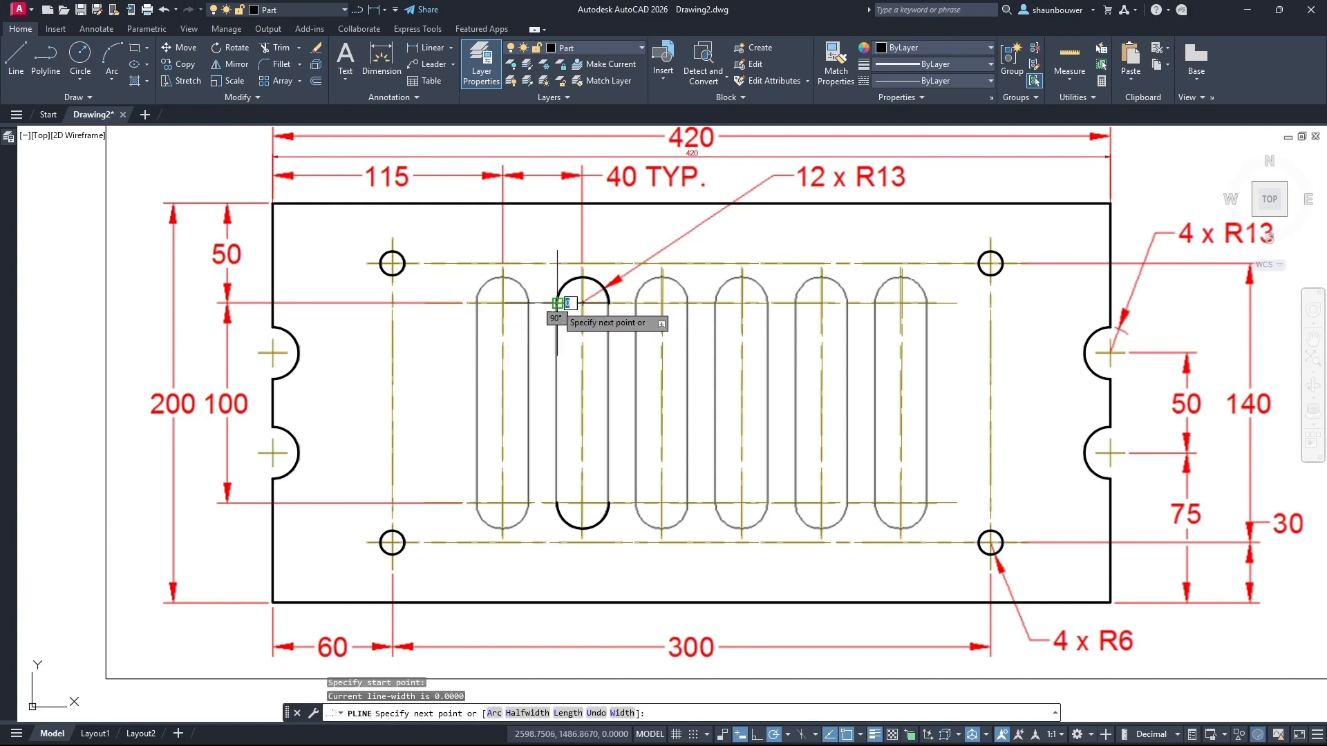
click(557, 502)
key(Return)
key(Return)
click(609, 503)
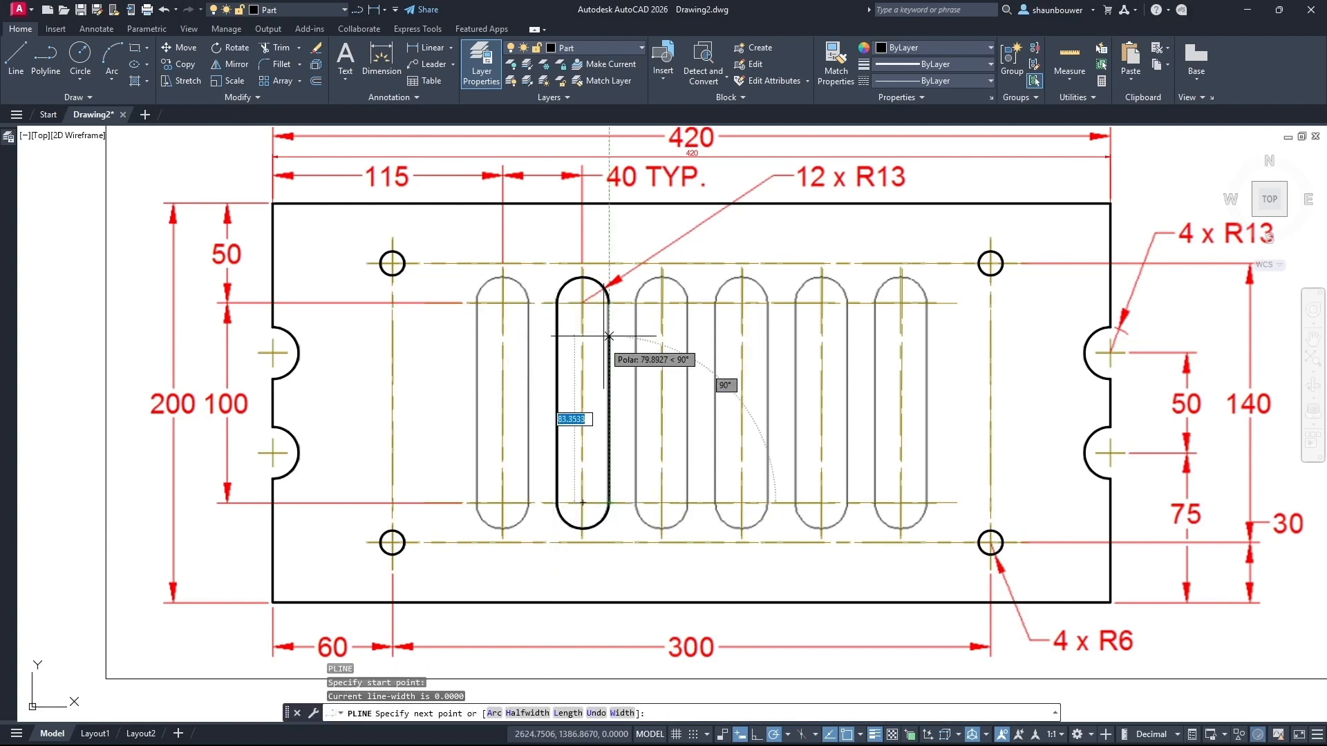
click(608, 304)
key(Escape)
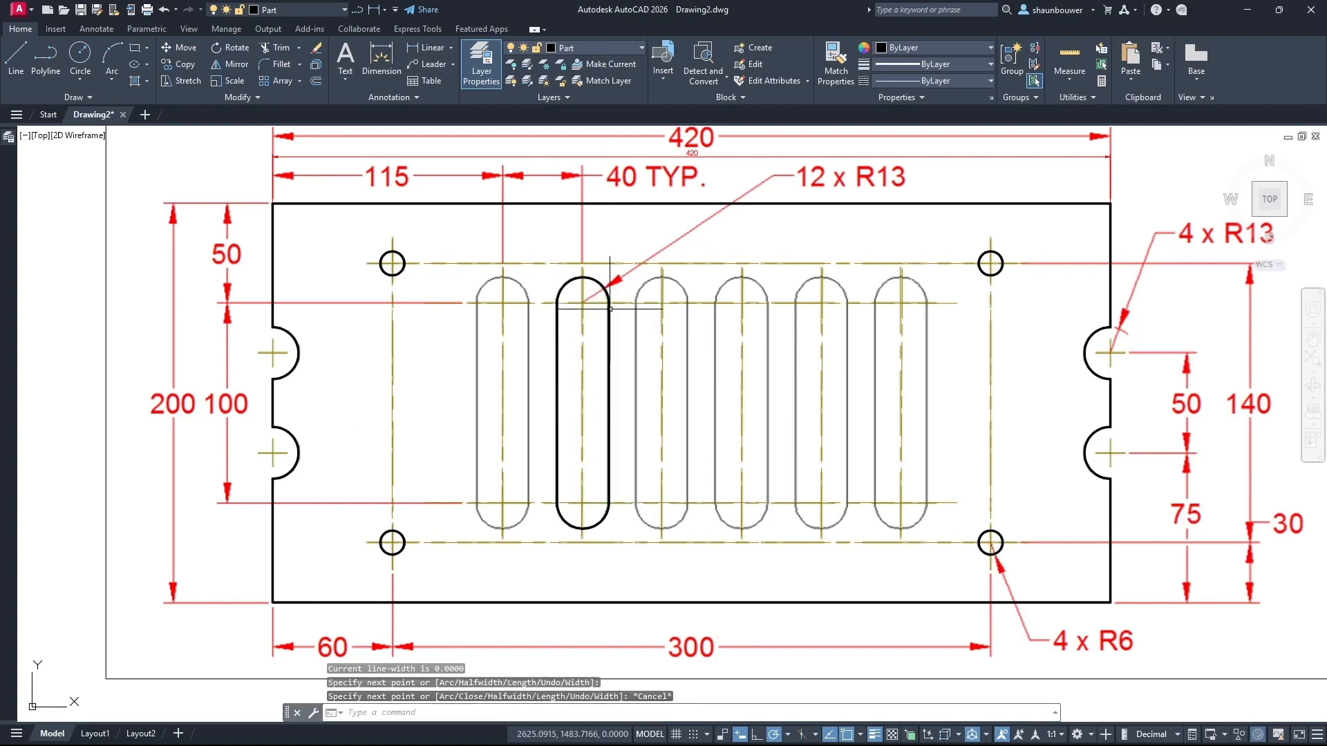
Copy the complete second slot to the other five slot positions, using the upper ends of the vertical centerlines as base and target points
click(546, 272)
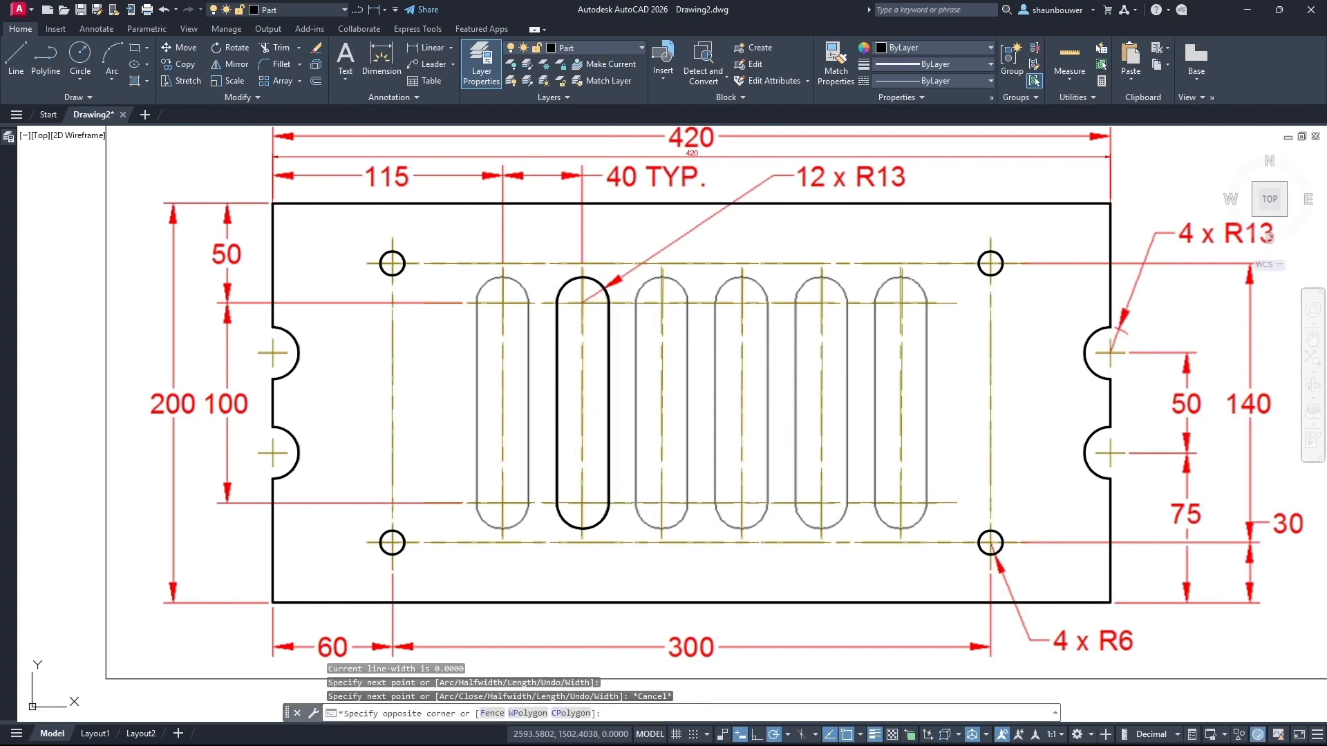
click(616, 528)
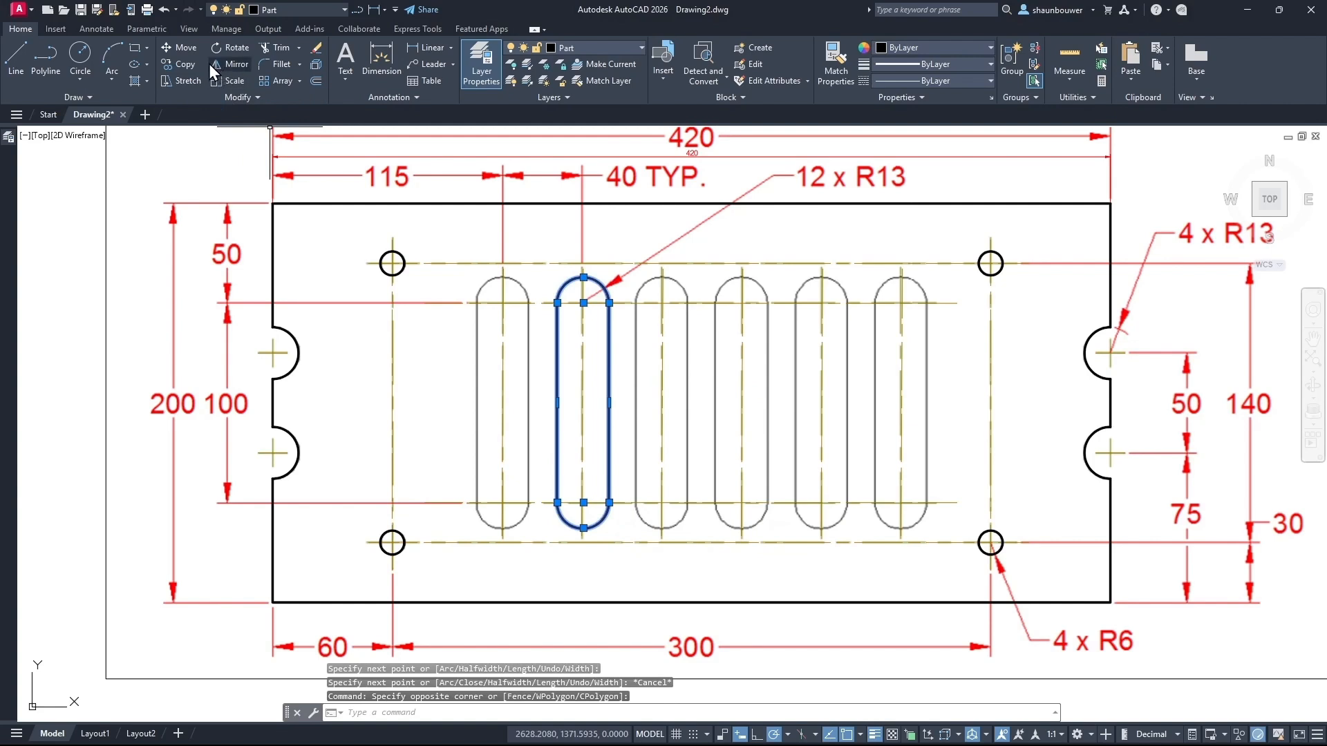
click(185, 64)
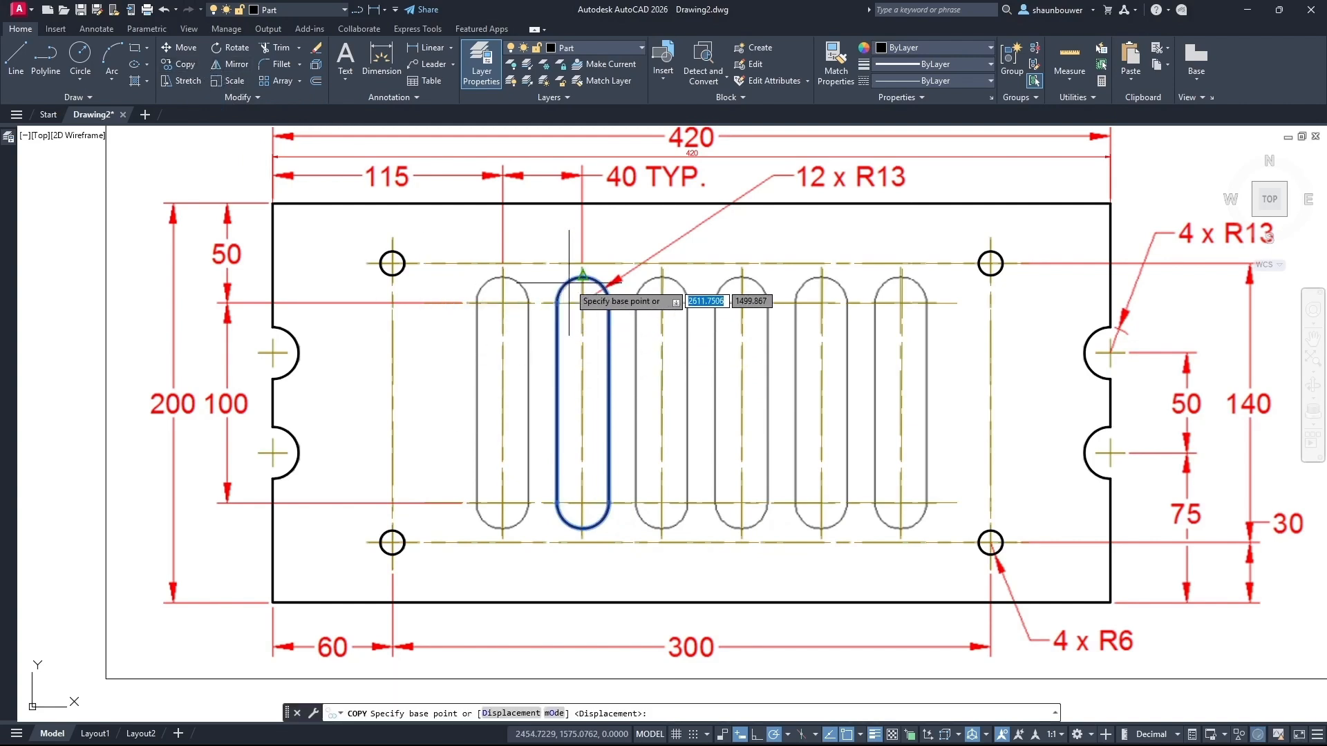
click(583, 268)
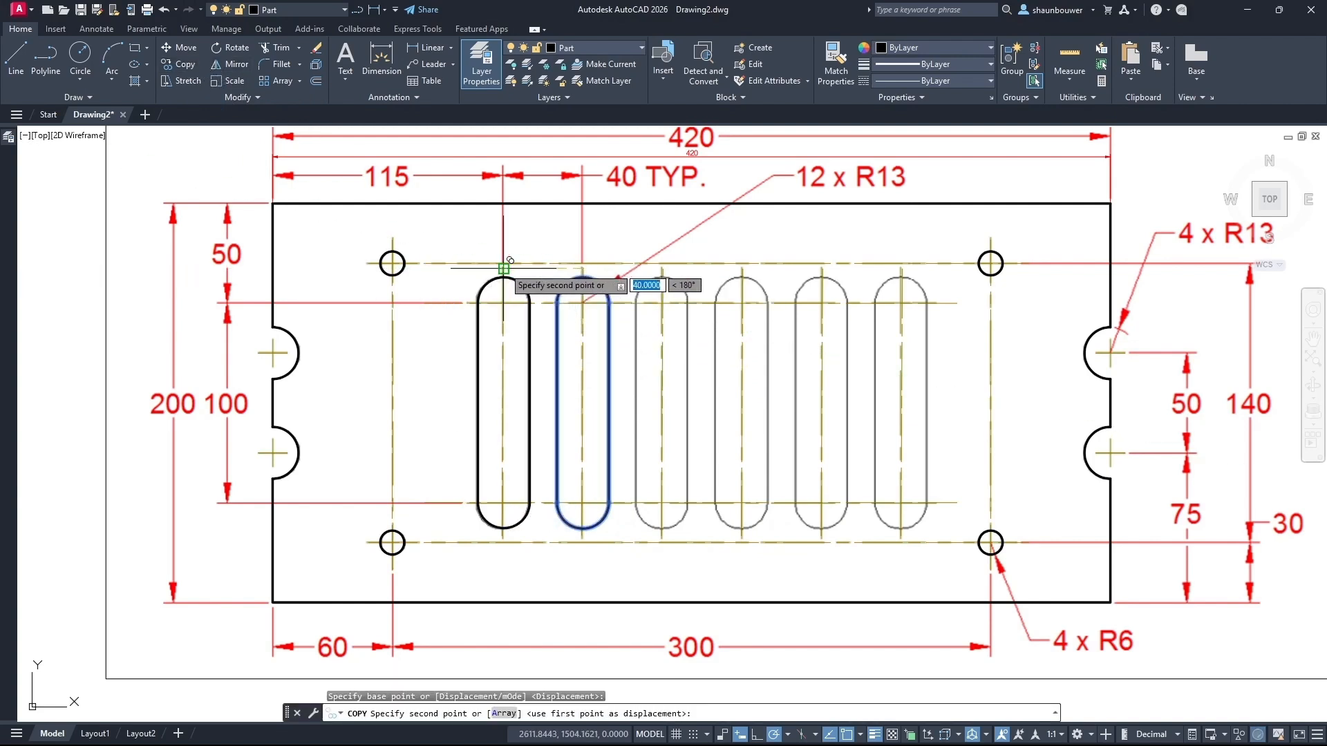
click(662, 267)
click(743, 266)
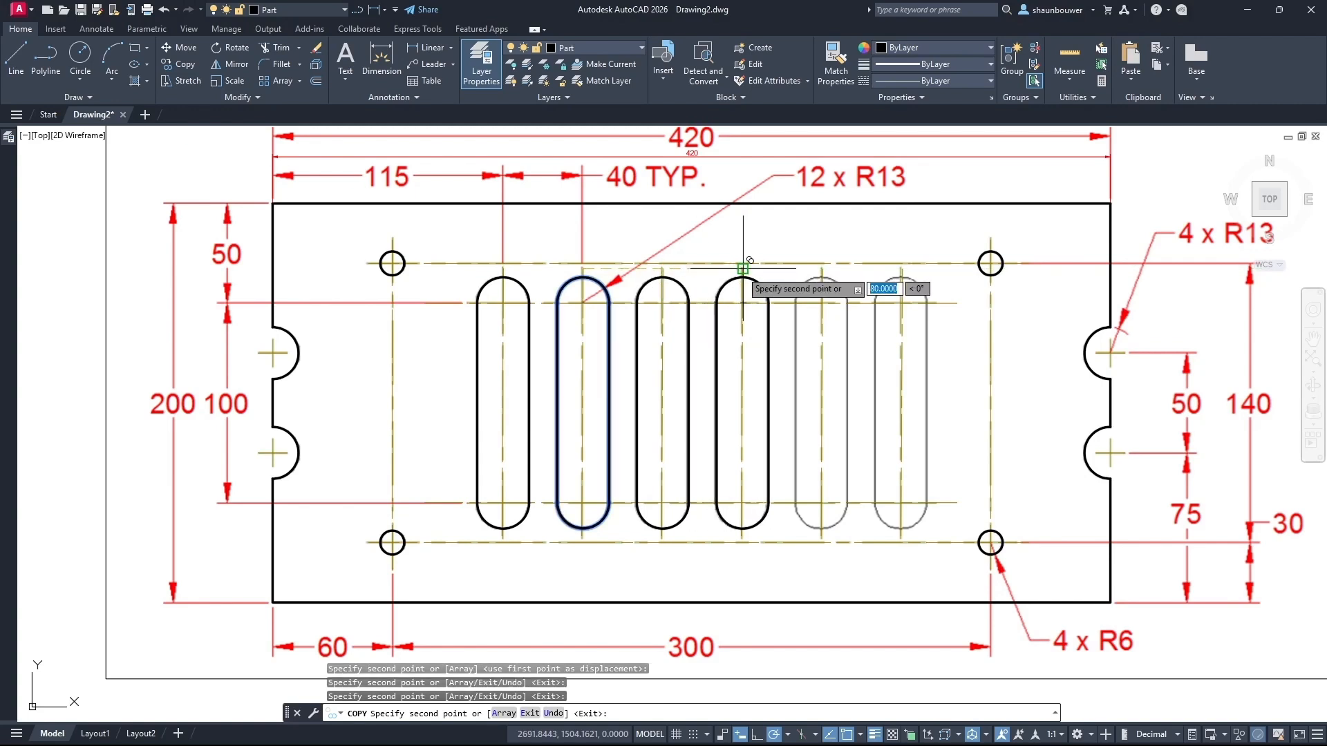
click(822, 267)
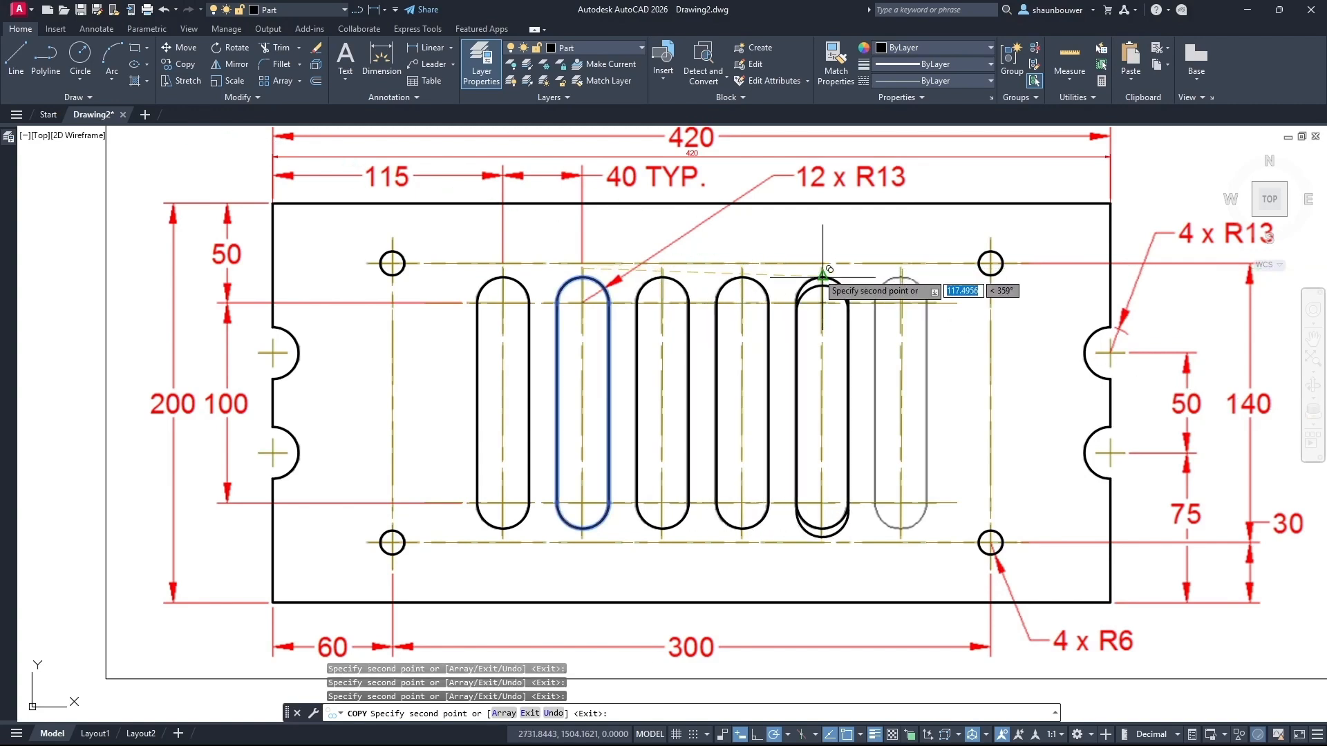
click(902, 268)
key(Escape)
key(Escape)
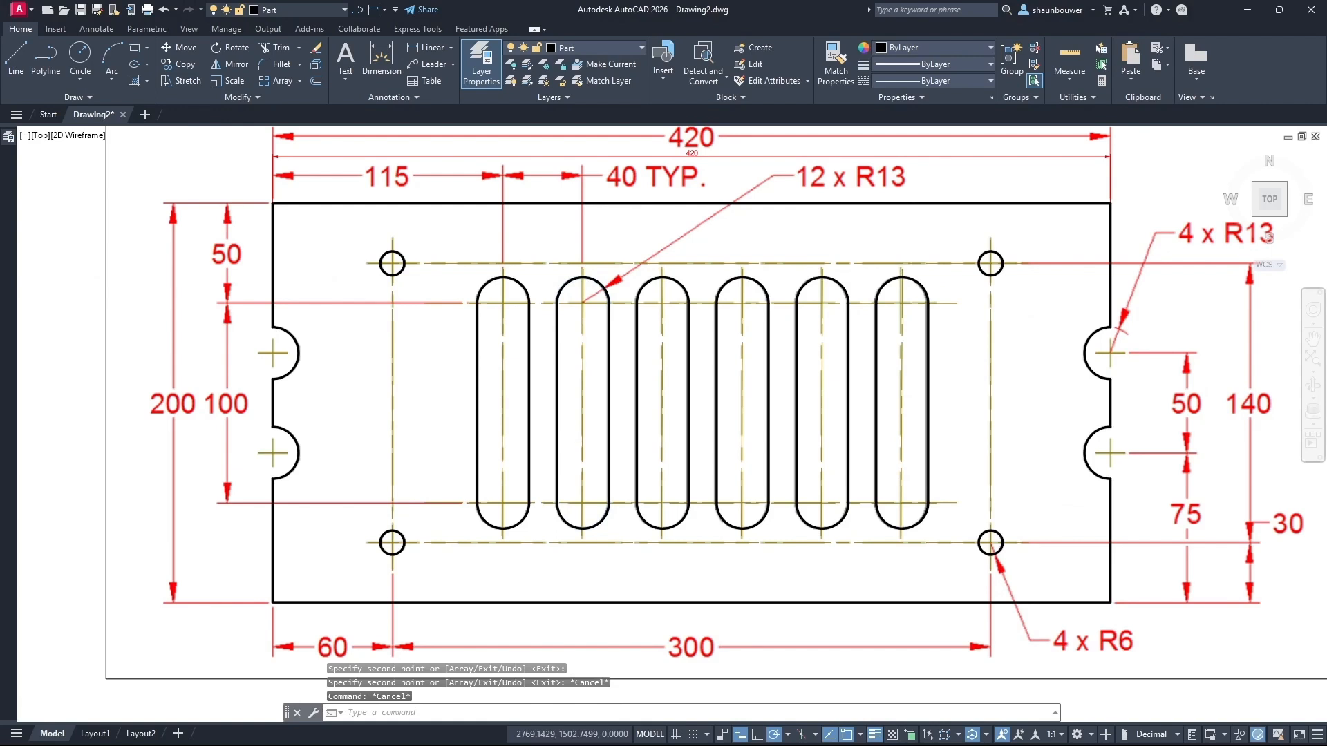
Move the reference image horizontally by its upper-left corner to the right of the drawn plate, clear of the geometry
scroll(597, 444, down, 2)
click(656, 295)
click(649, 320)
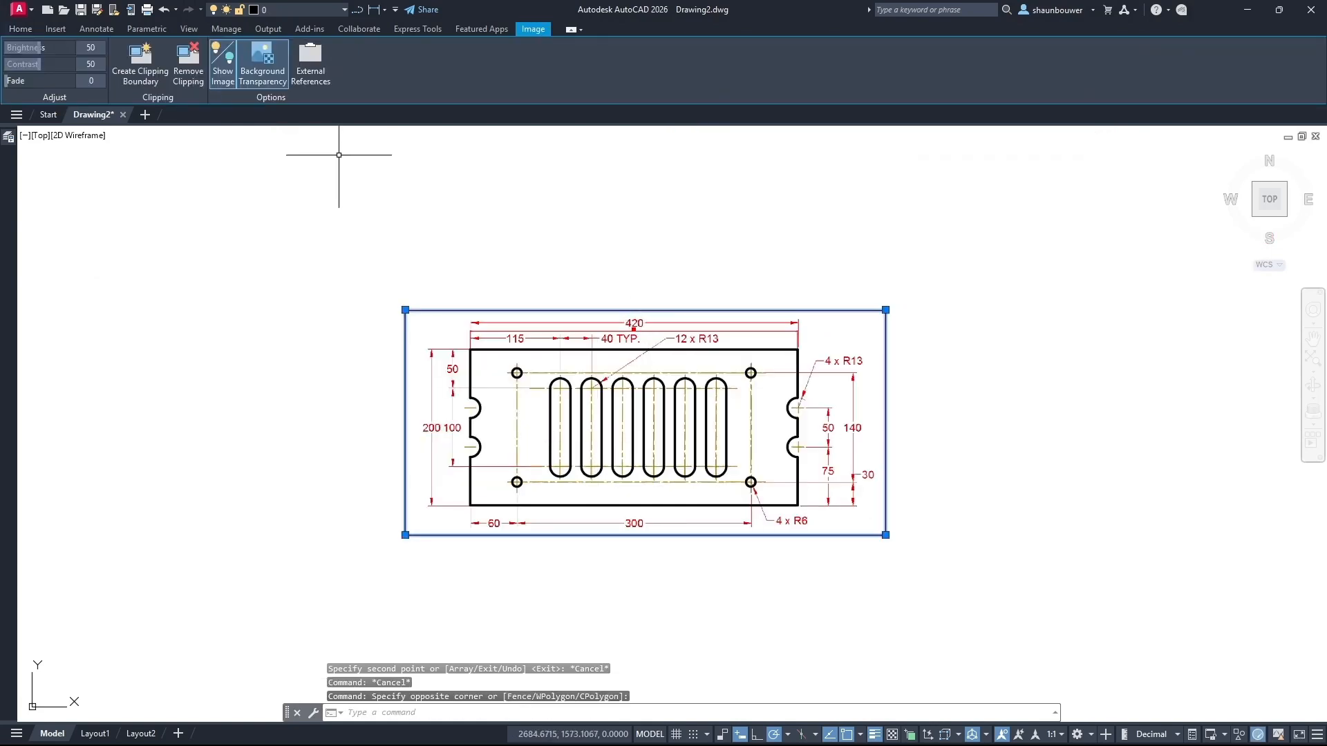
click(21, 29)
click(183, 54)
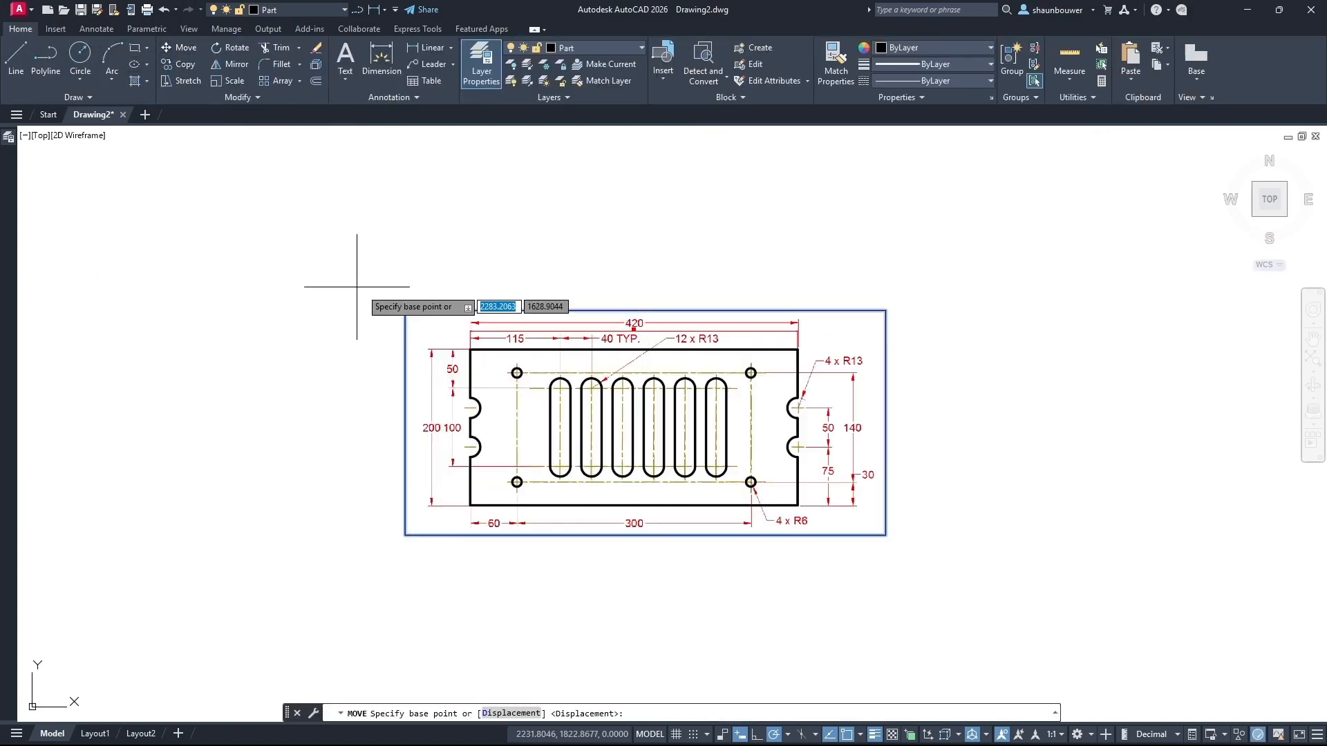
click(405, 311)
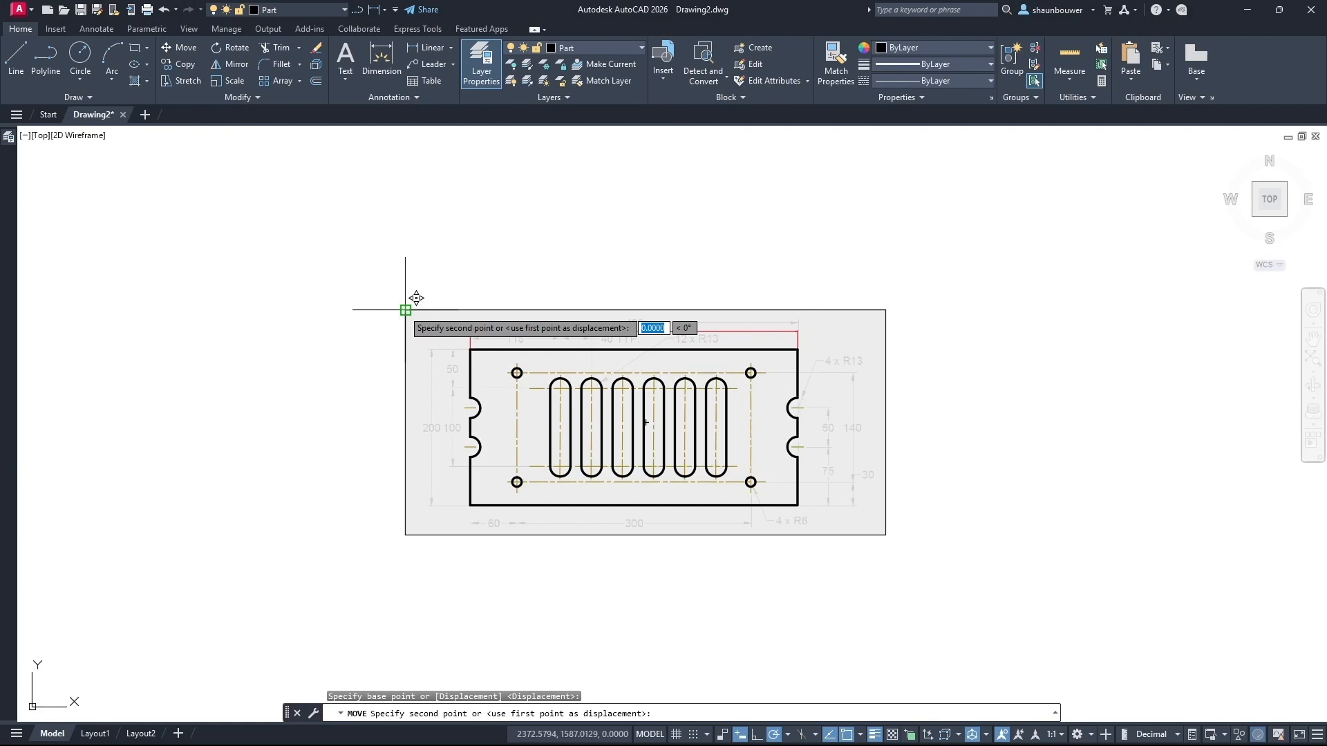
click(848, 311)
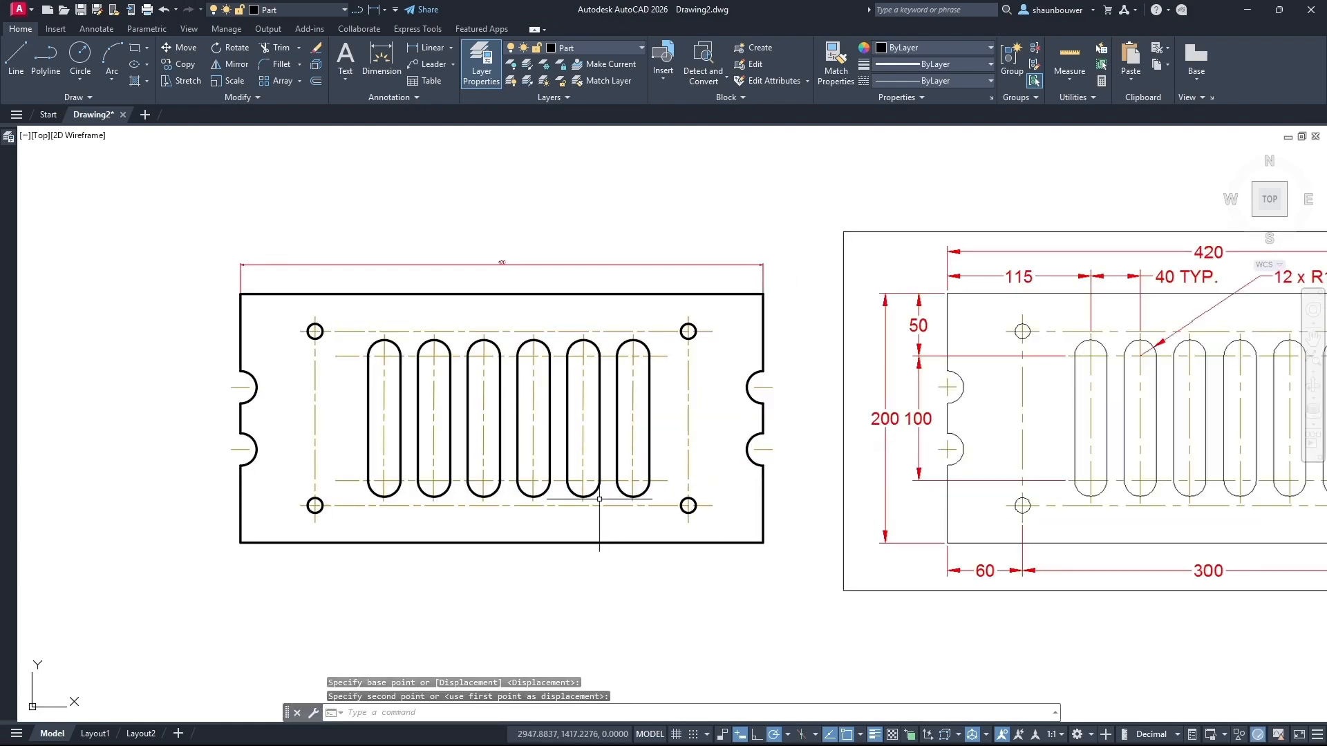
Fit the whole drawing in view and make Dimension the current layer
key(Escape)
scroll(699, 622, up, 2)
middle_drag(699, 622, 514, 608)
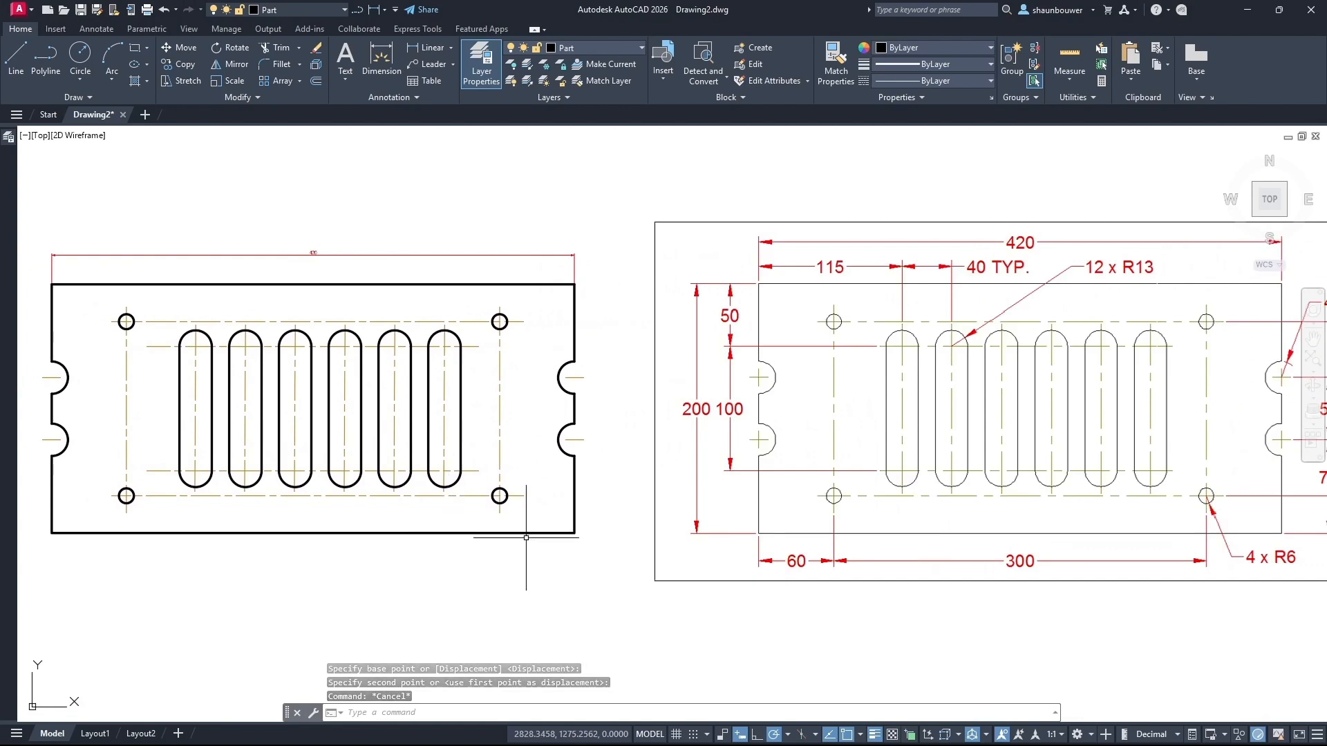
middle_click(554, 583)
middle_click(554, 583)
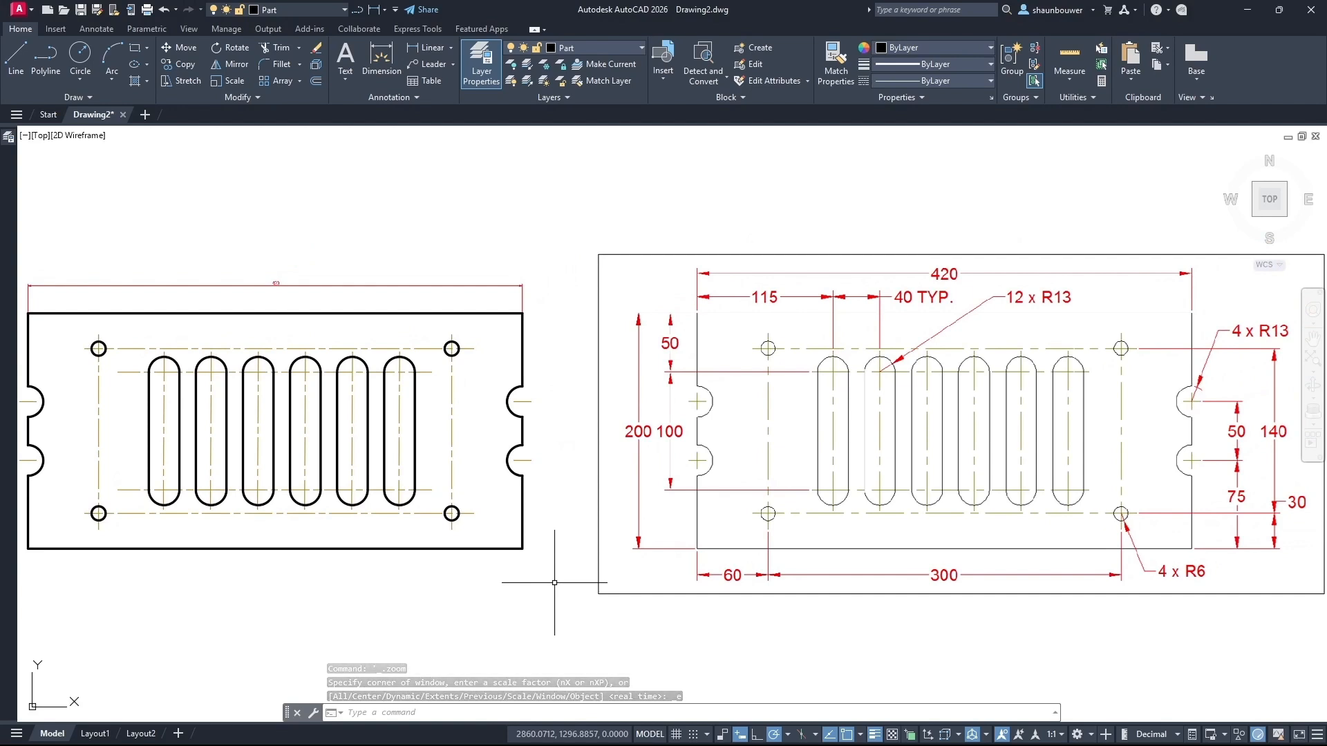
click(292, 8)
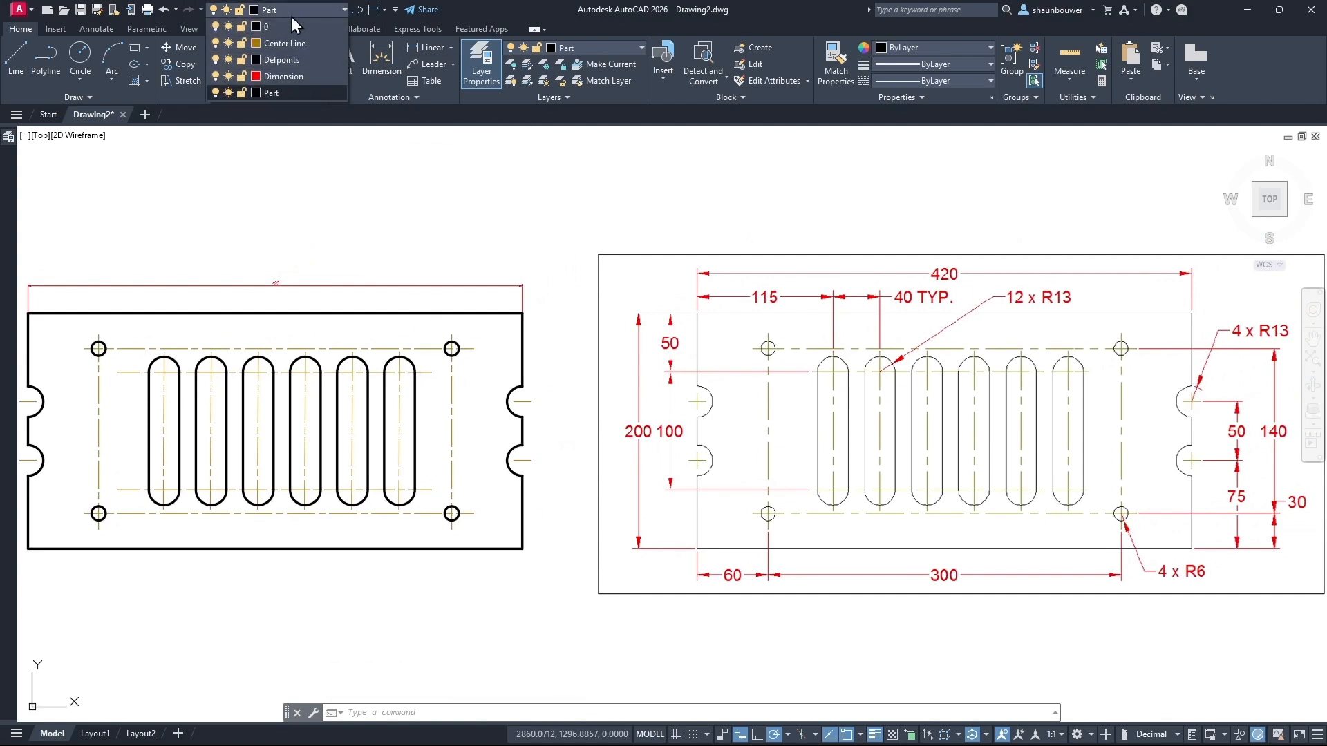
click(274, 77)
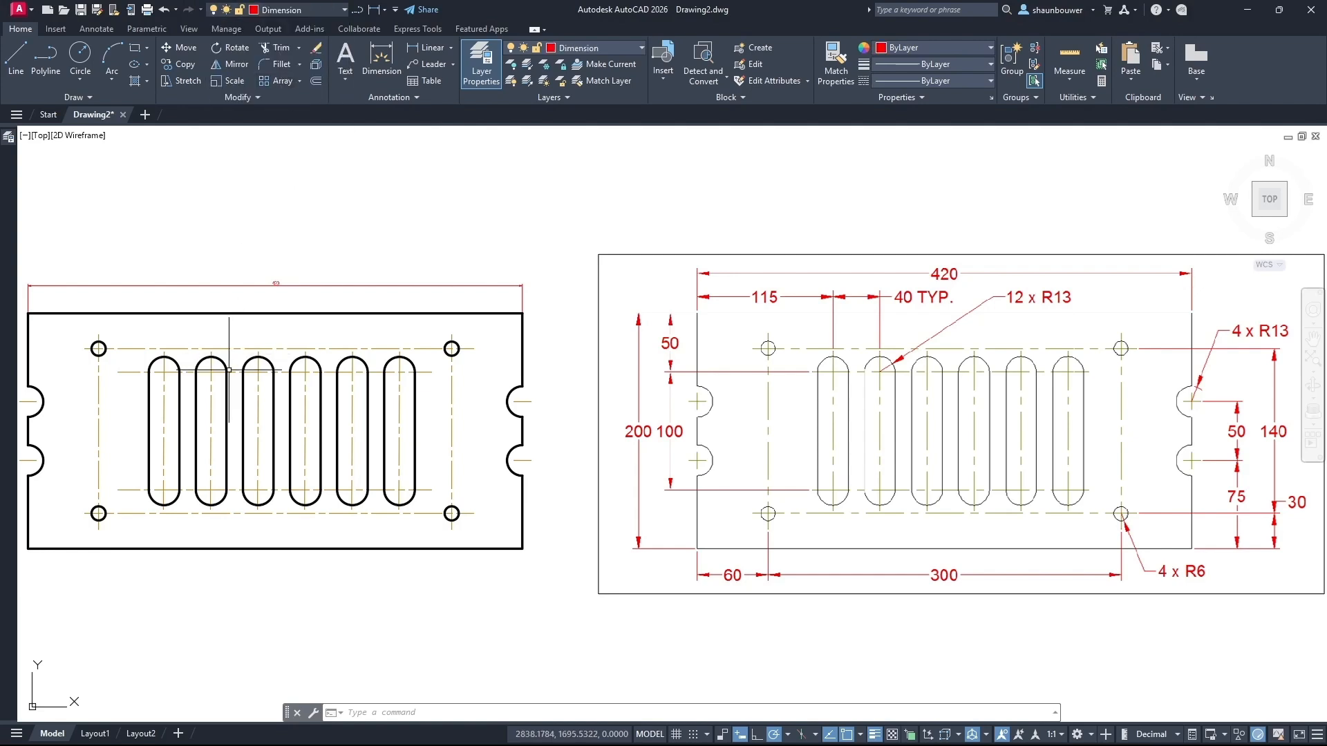
Add a vertical linear dimension of the plate's full height, placed just outside its right edge
click(425, 47)
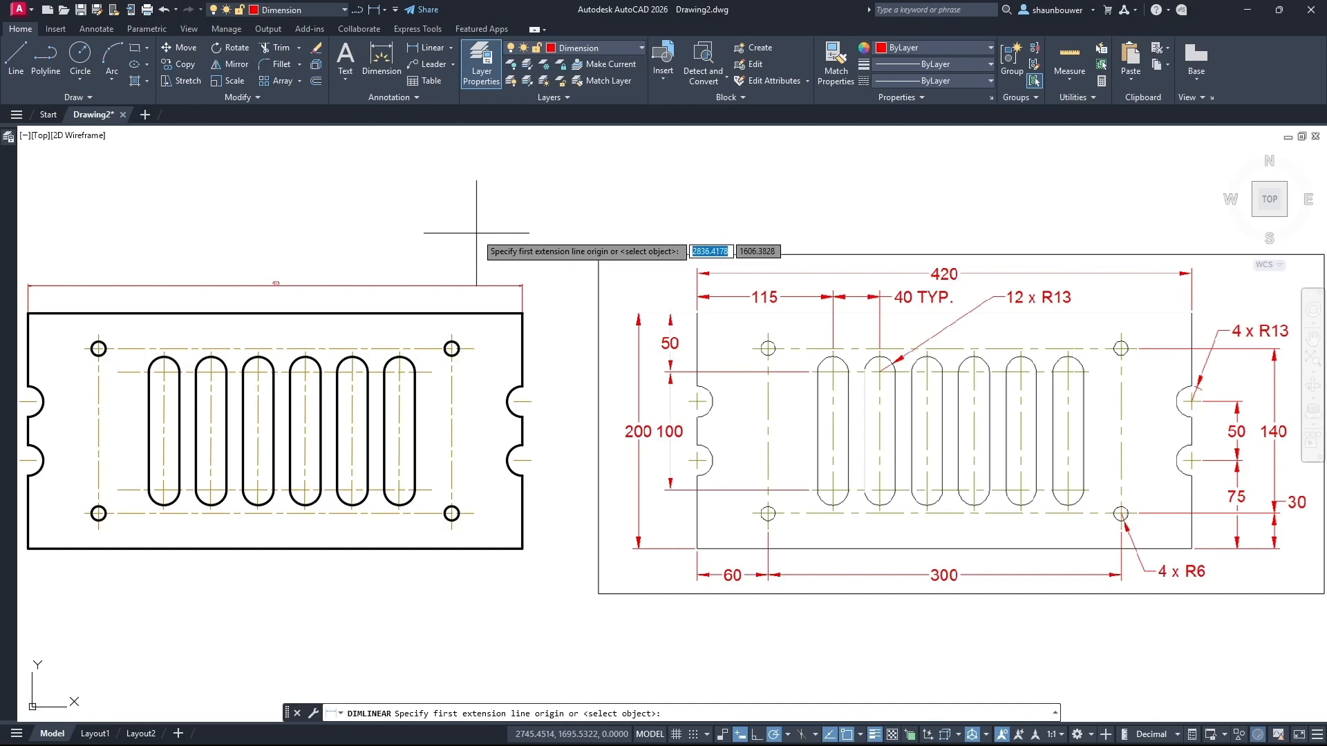
click(522, 313)
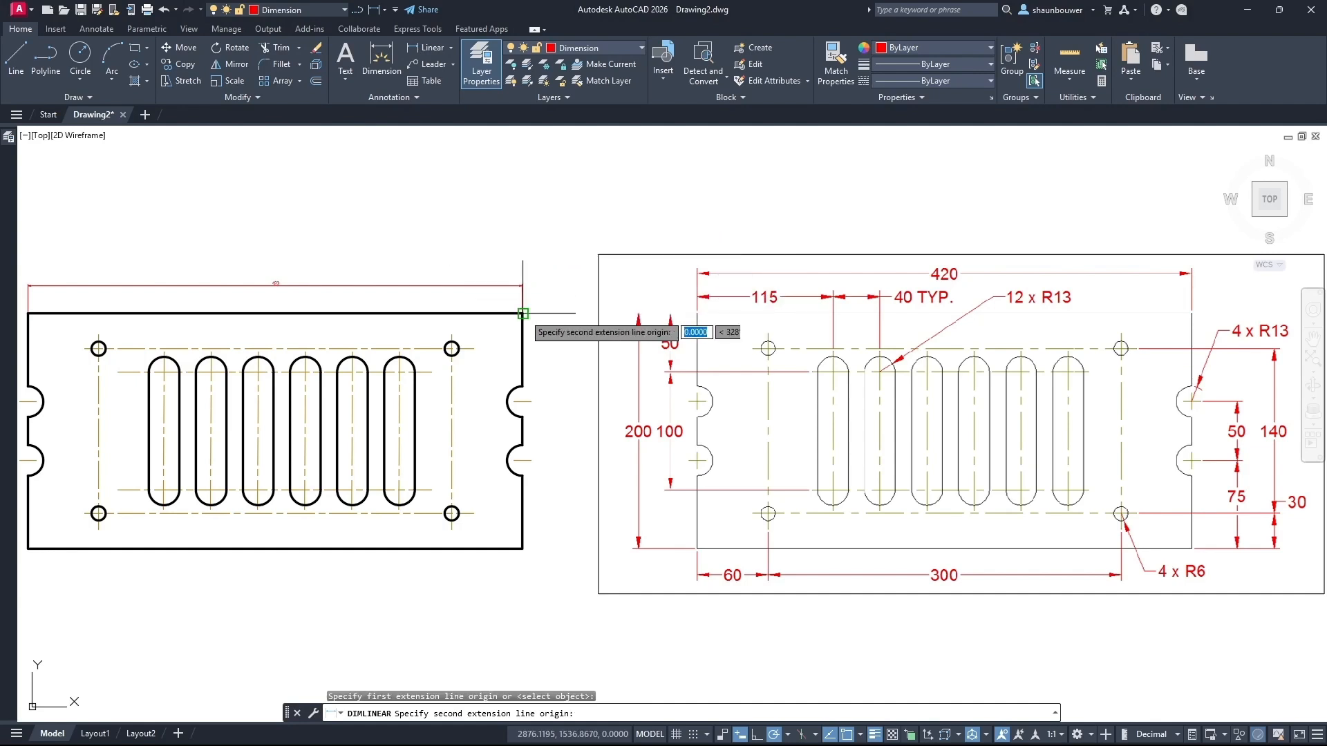
click(523, 548)
click(555, 489)
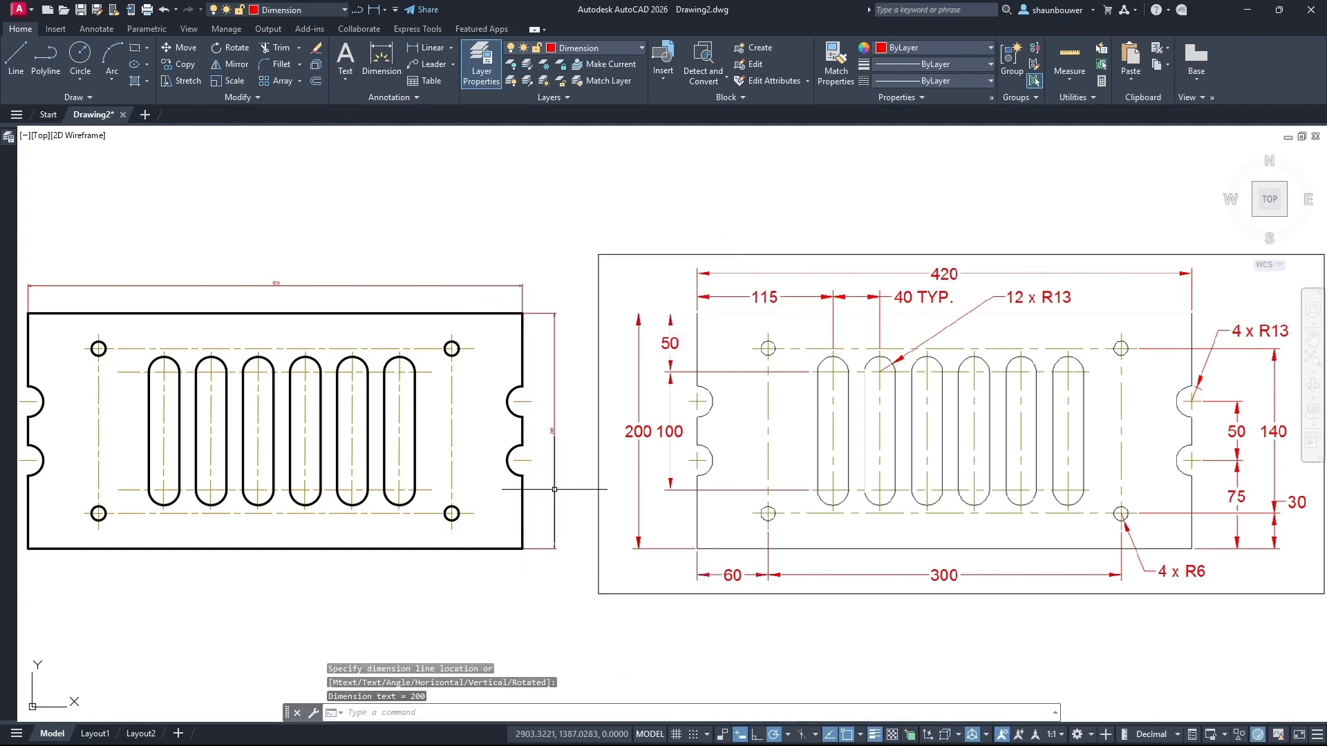
Add a vertical linear dimension from the plate's upper-right corner to the upper holes' horizontal centerline, between the right edge and the overall height dimension
scroll(557, 405, up, 5)
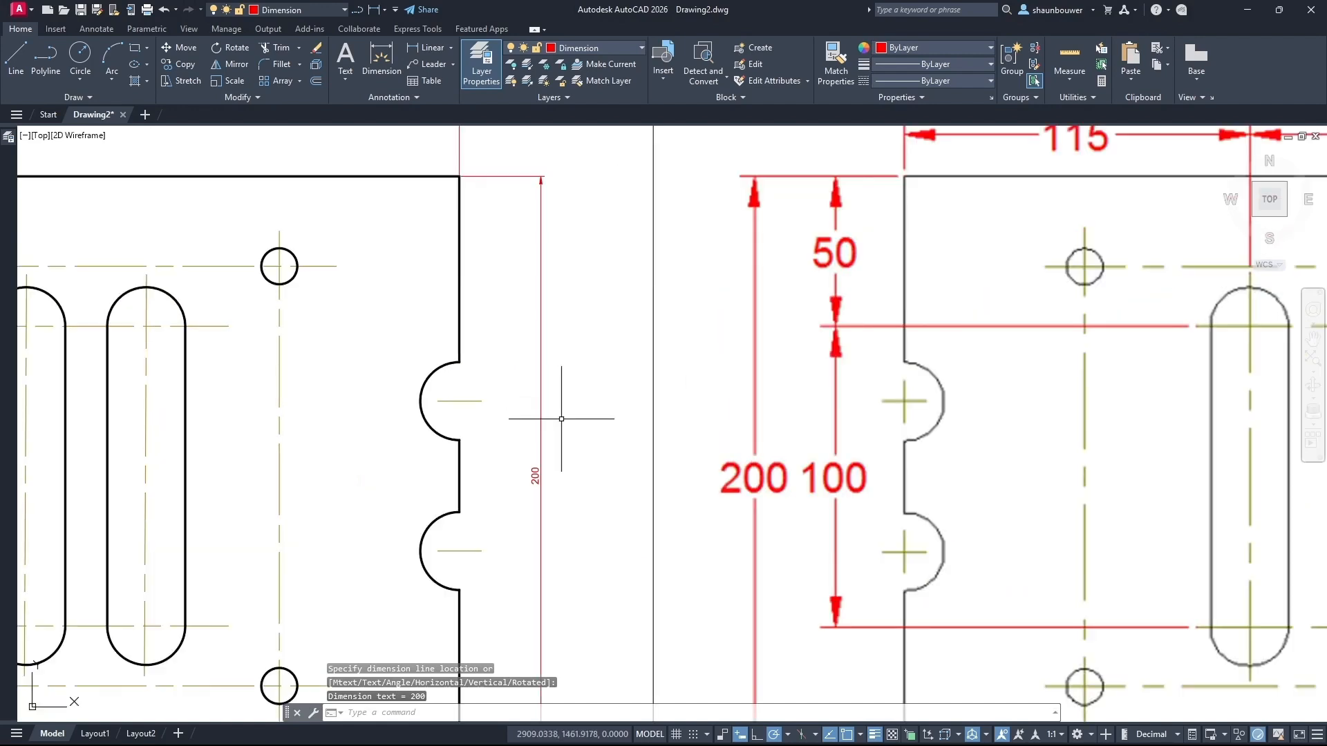
click(417, 50)
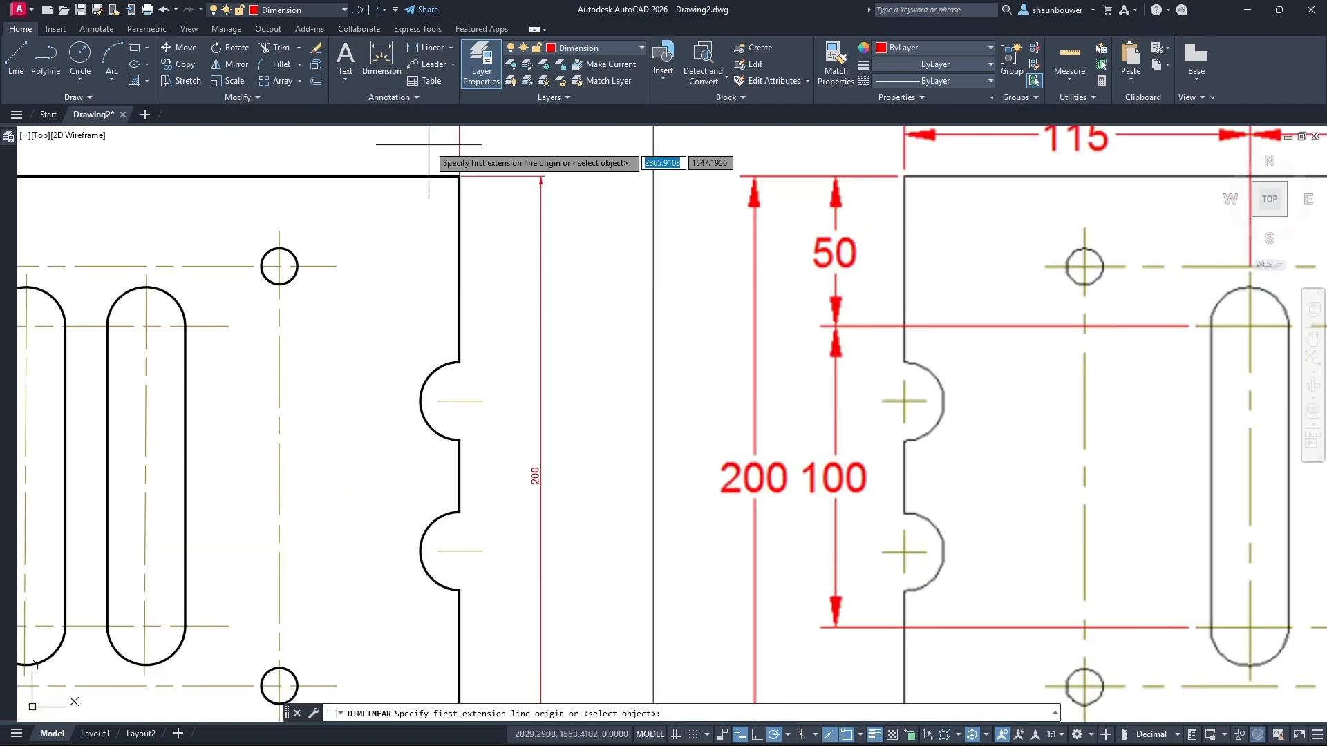
click(459, 176)
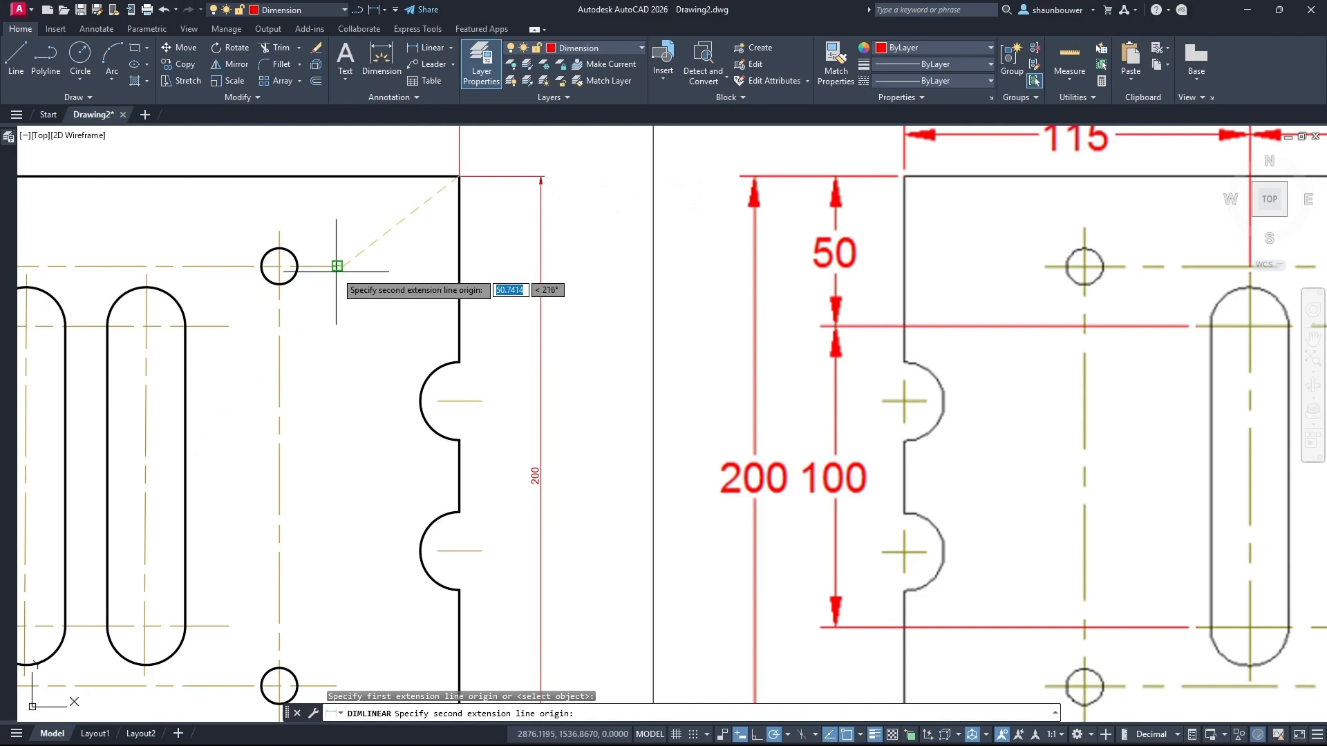
click(337, 266)
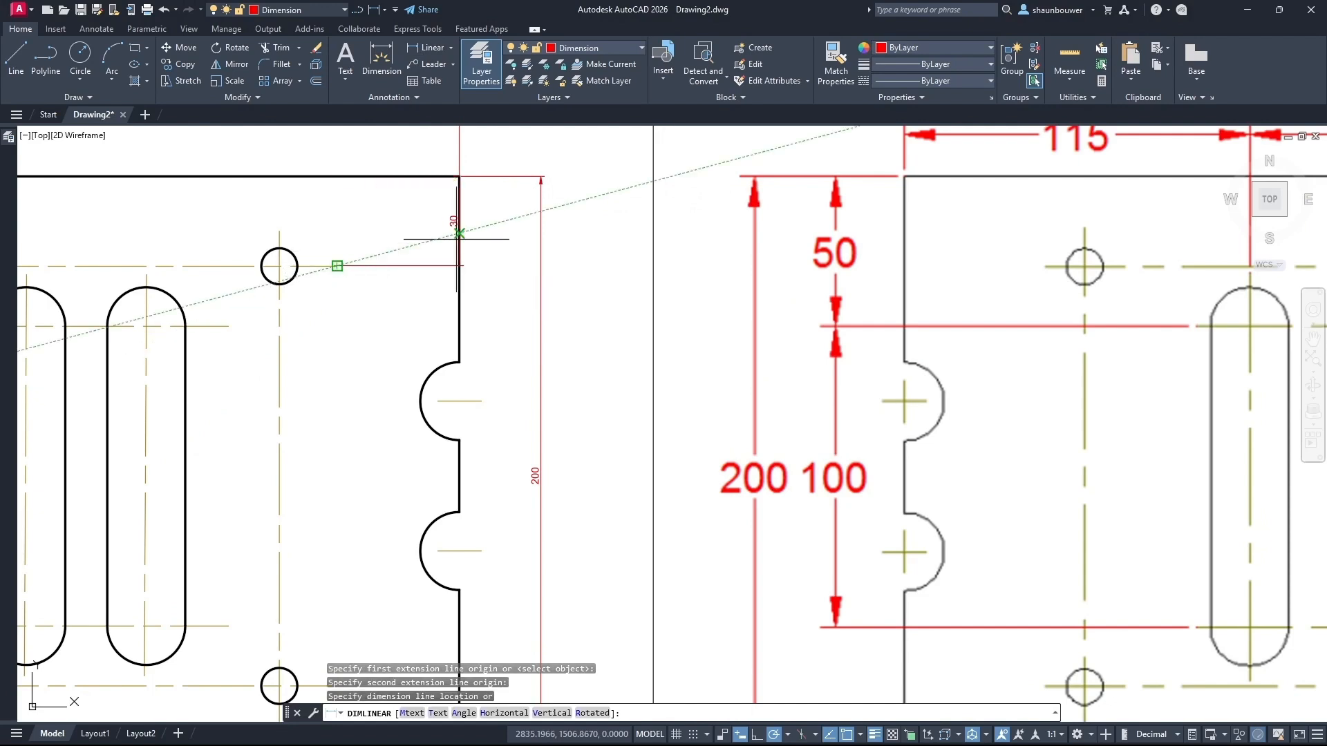
click(508, 239)
Add a vertical linear dimension from the plate's upper-right corner to the slots' upper horizontal centerline, placed just inside the overall height dimension
key(Return)
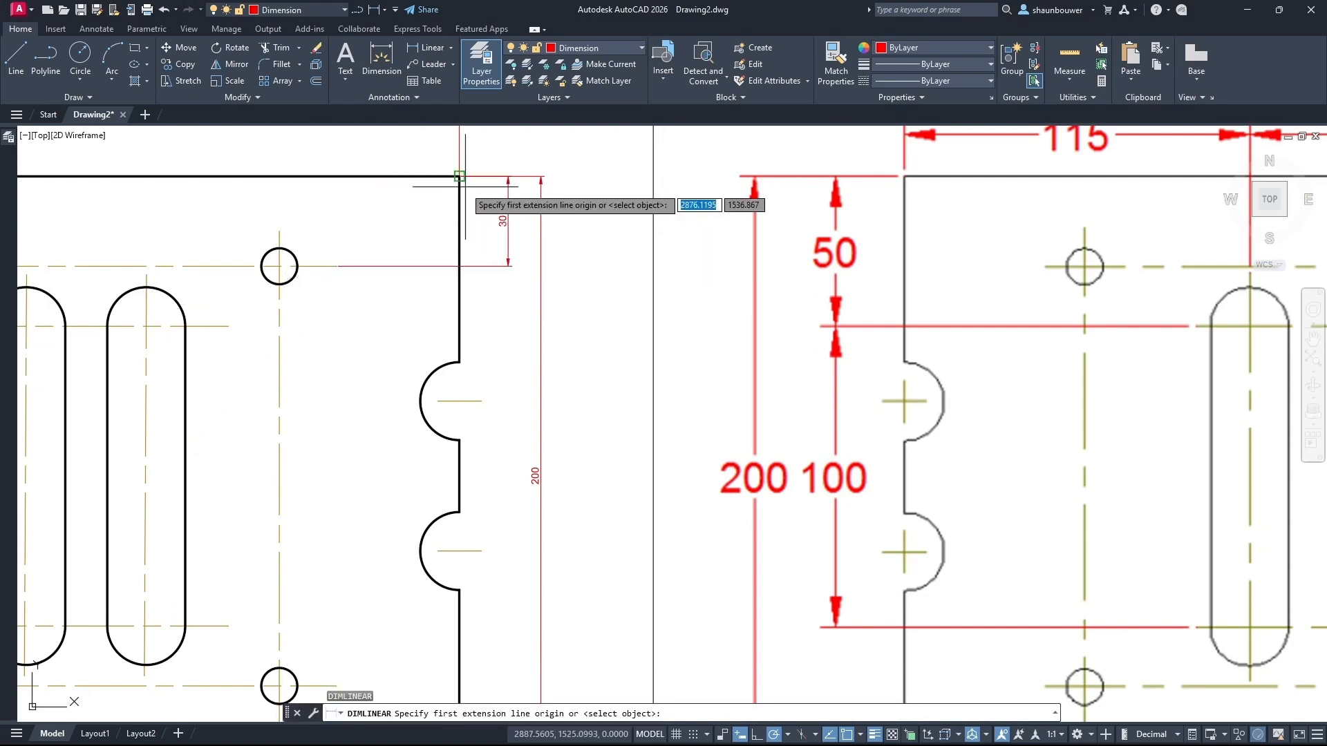
click(459, 176)
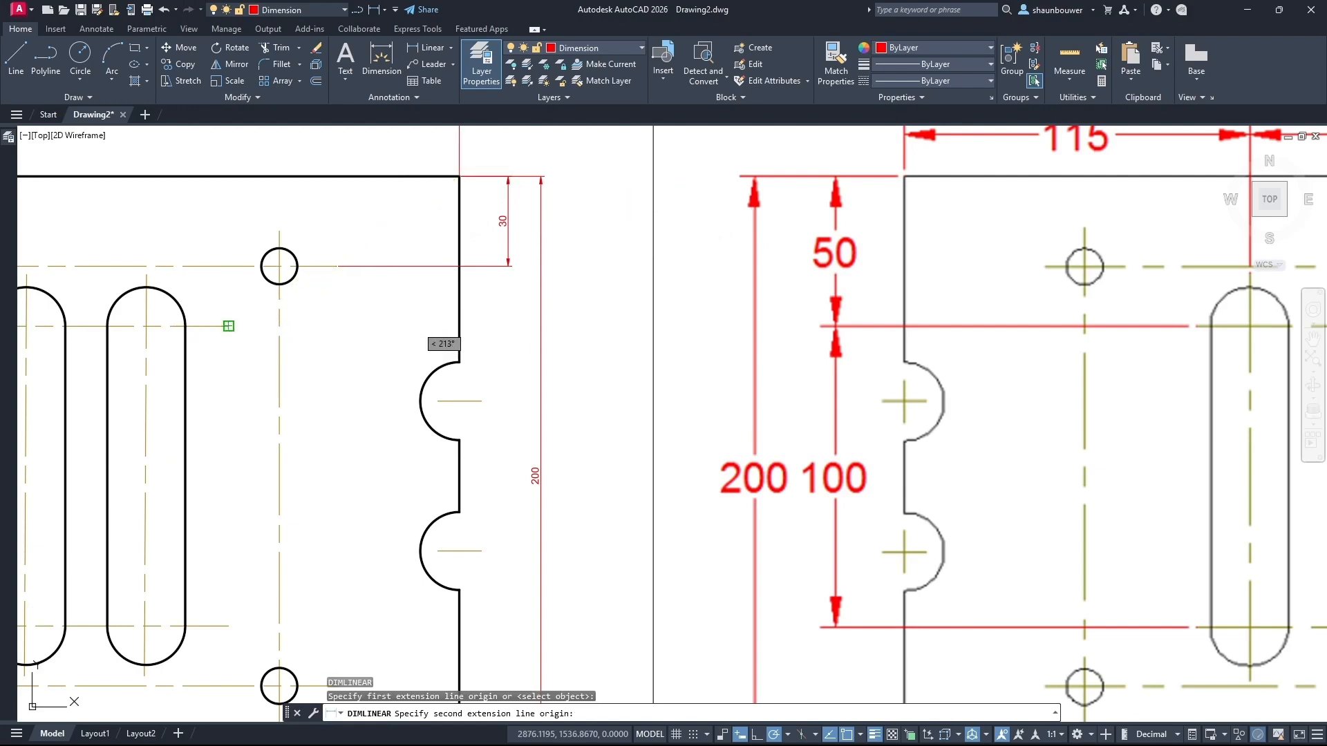
click(228, 325)
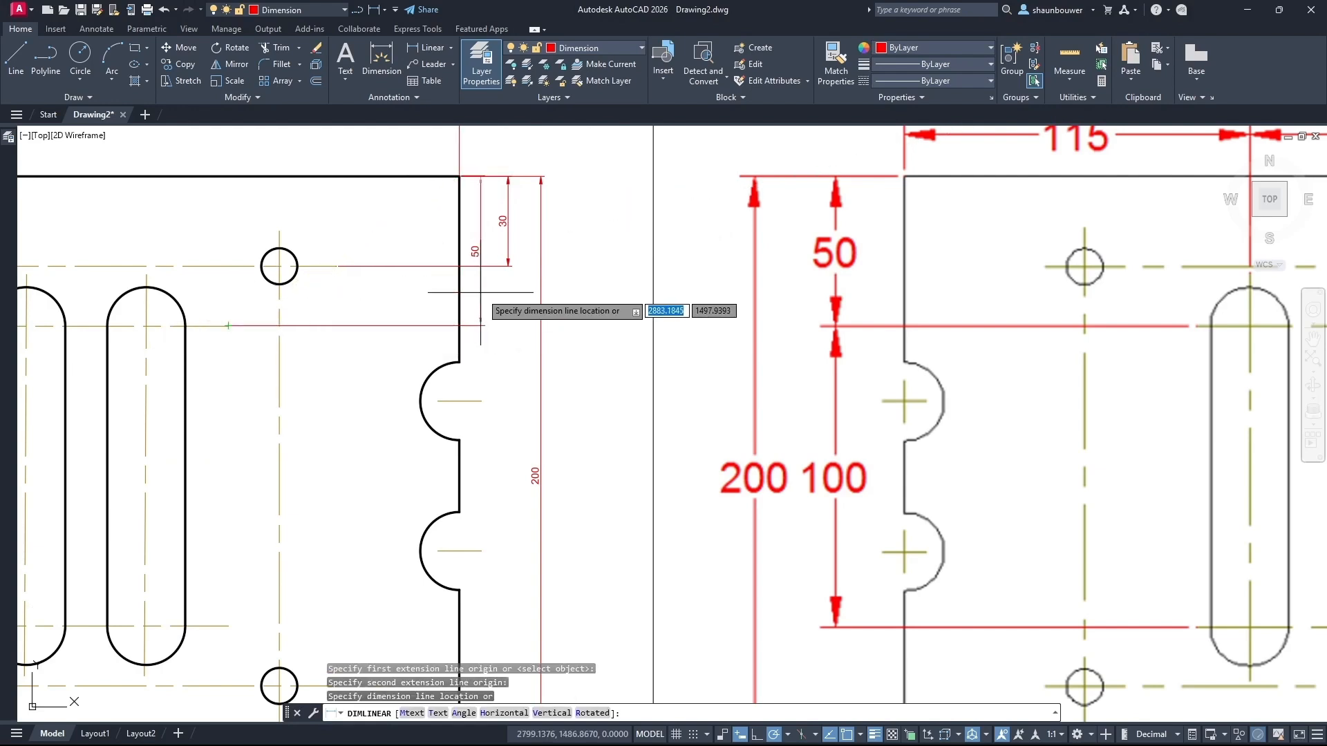
click(525, 288)
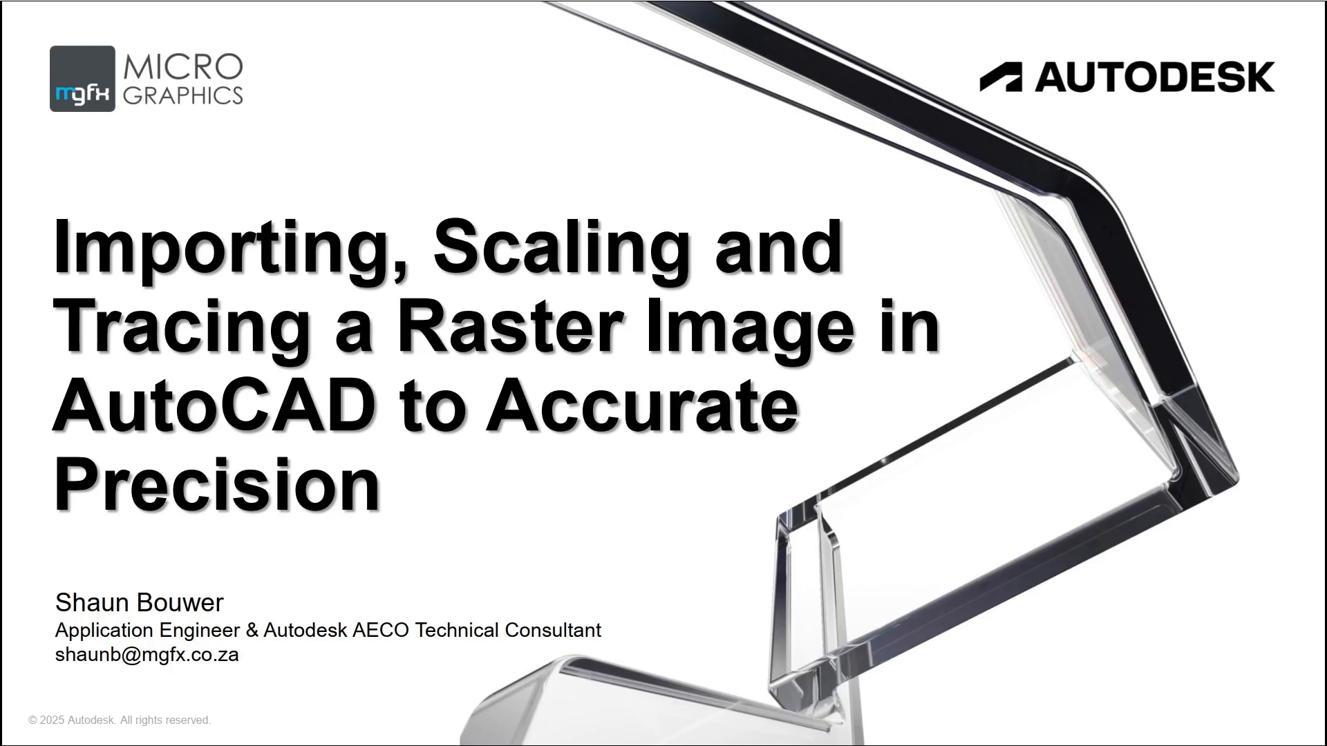